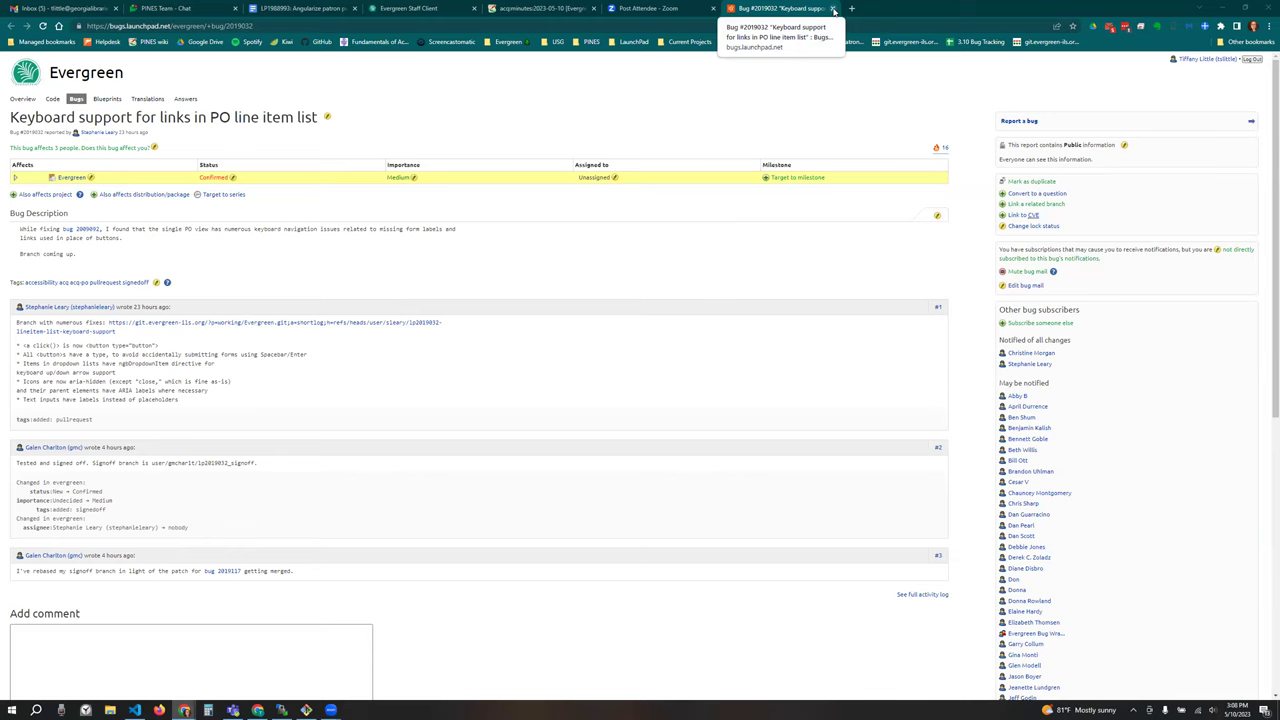
Step: Close the Launchpad bug report tab and switch to the Evergreen staff client tab
click(834, 9)
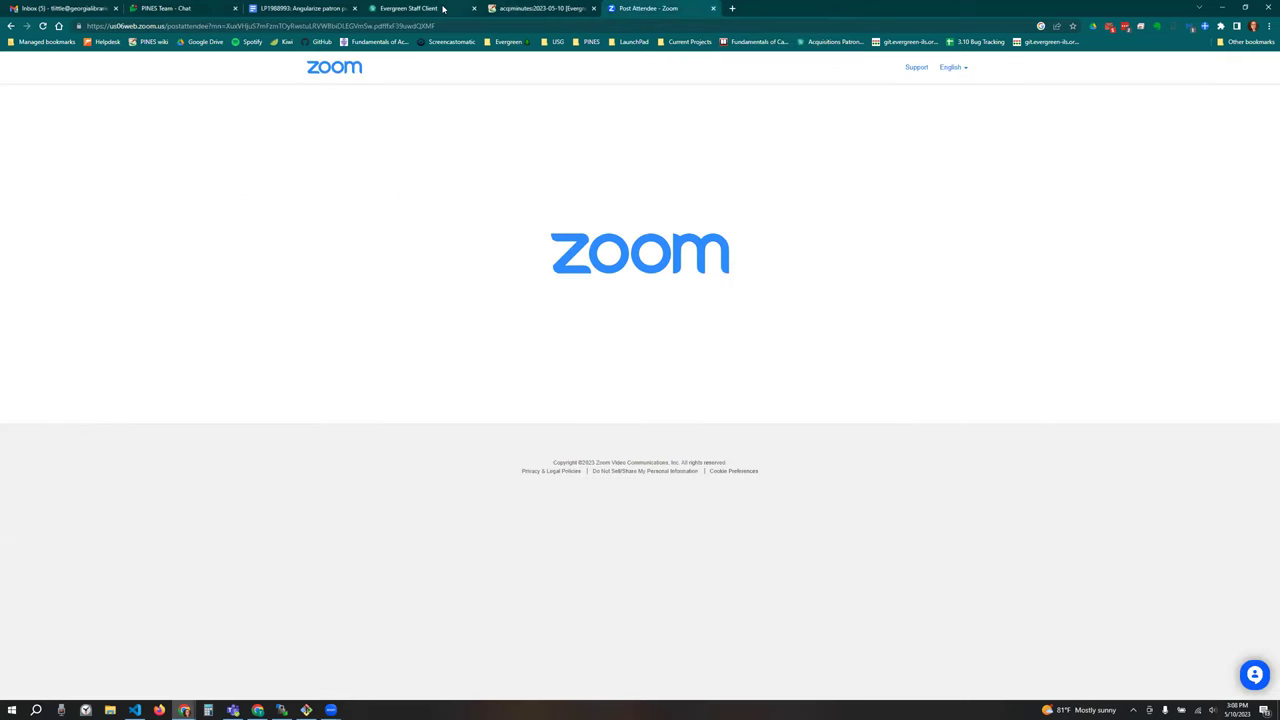
click(450, 8)
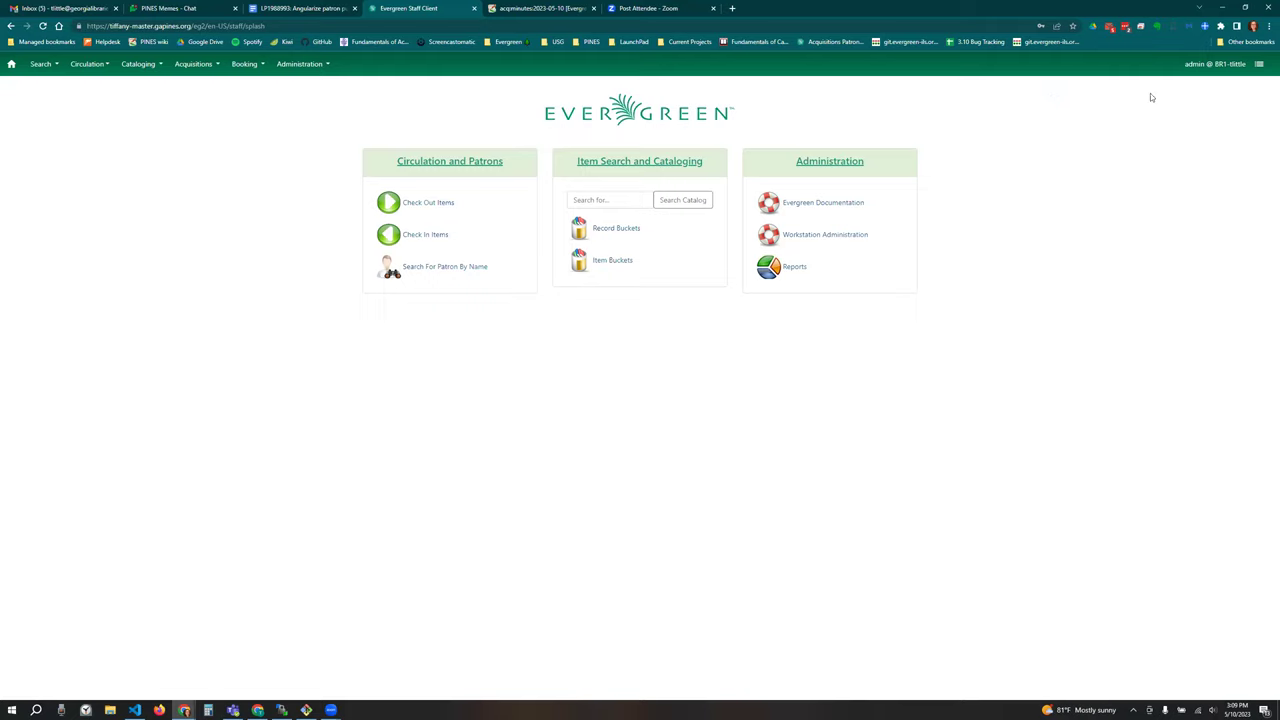
Step: Log out and sign back in with the administrator username and password
click(1259, 64)
click(1236, 98)
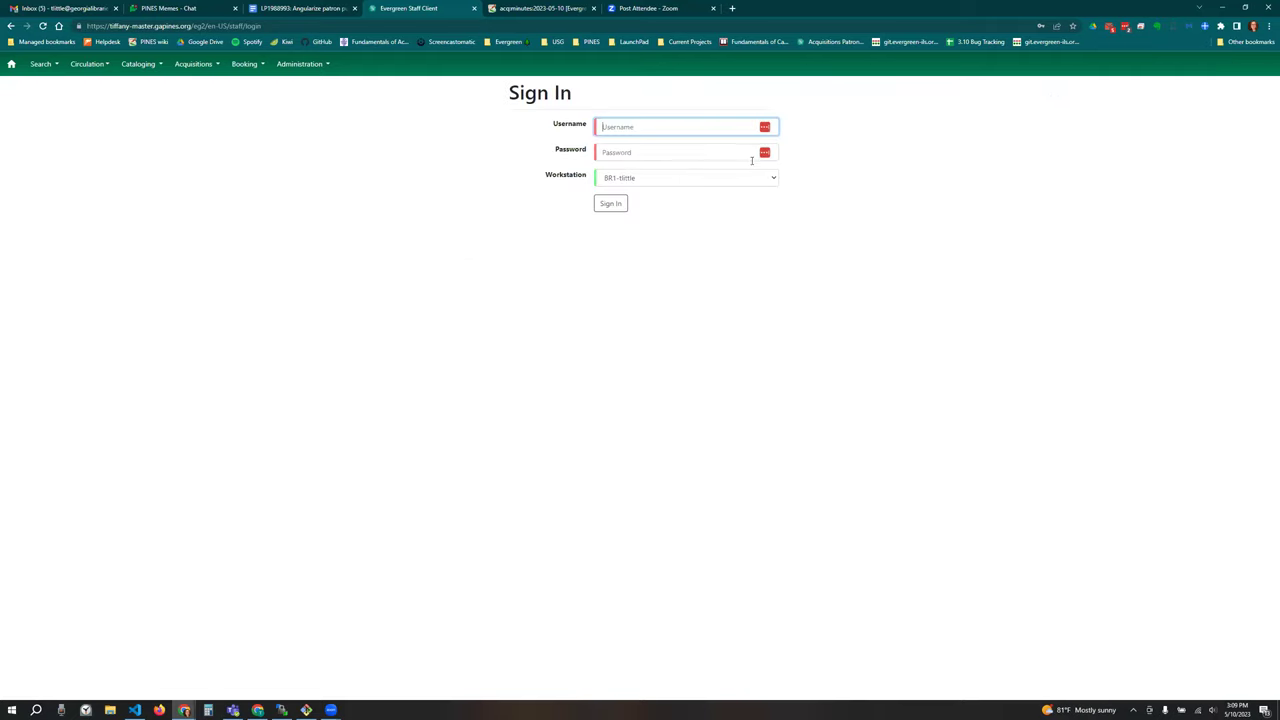
click(453, 149)
click(639, 126)
text(admin)
key(Tab)
text(demo123)
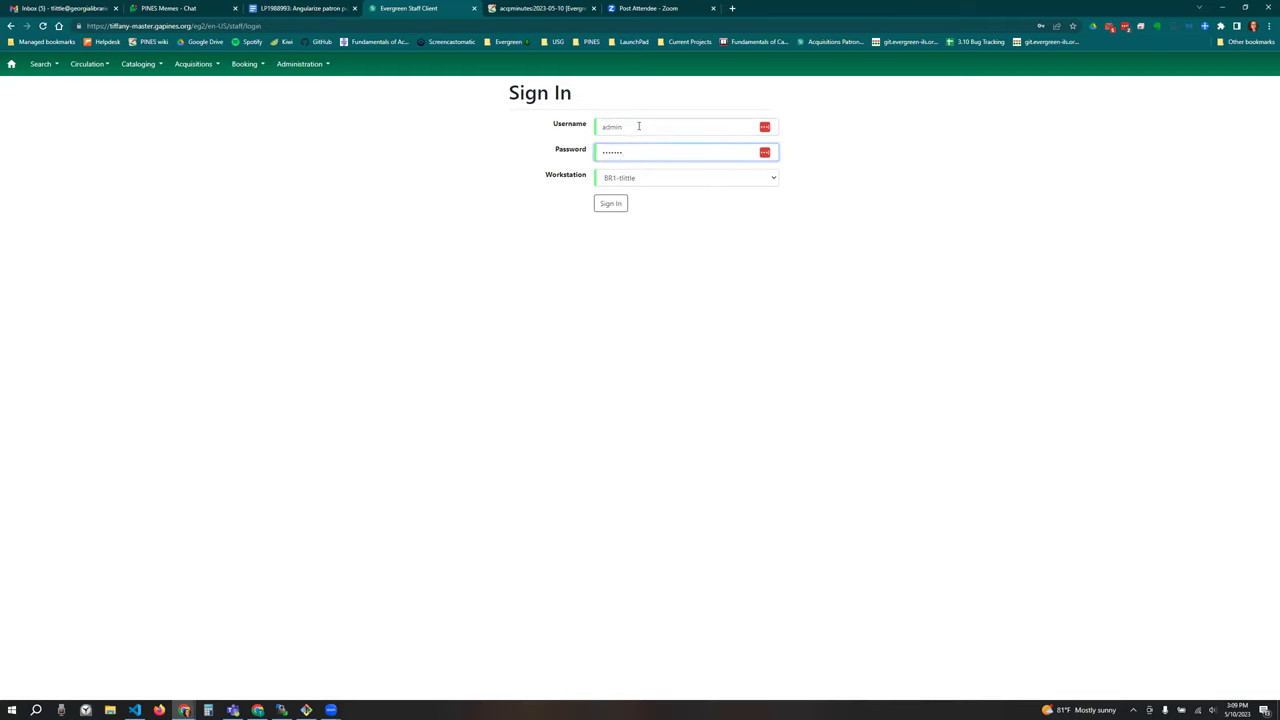
click(610, 203)
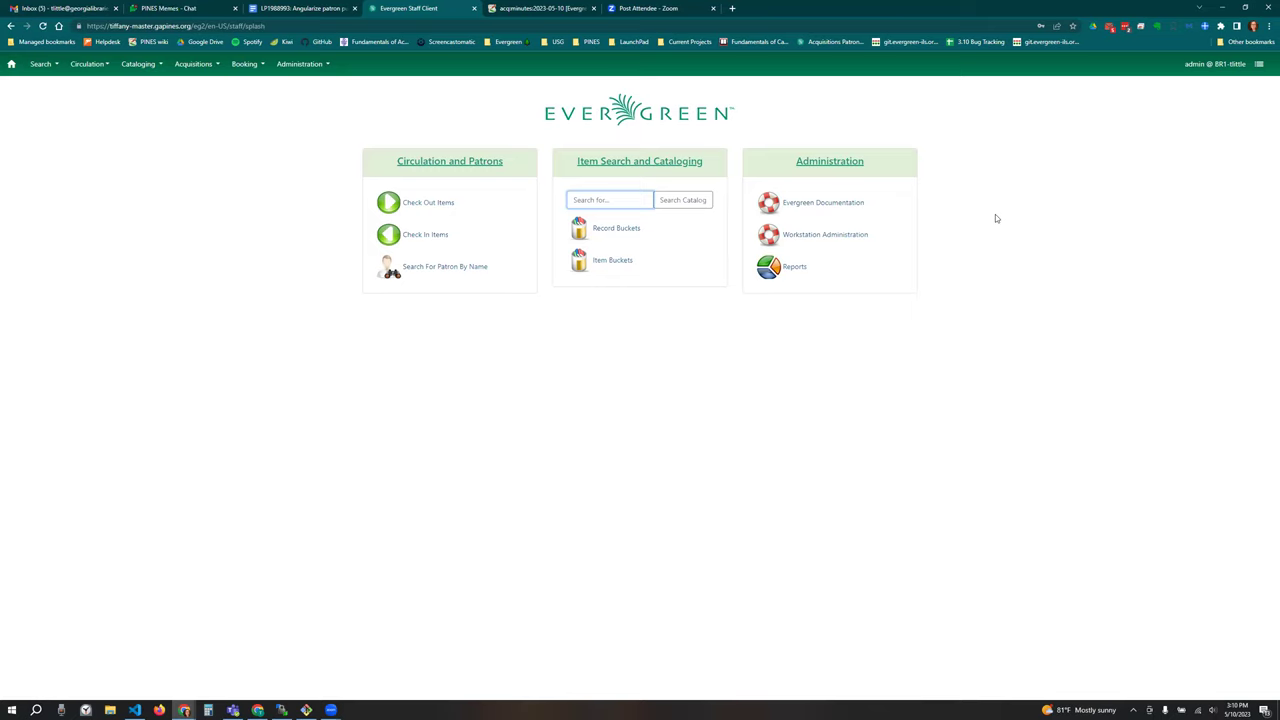
click(215, 66)
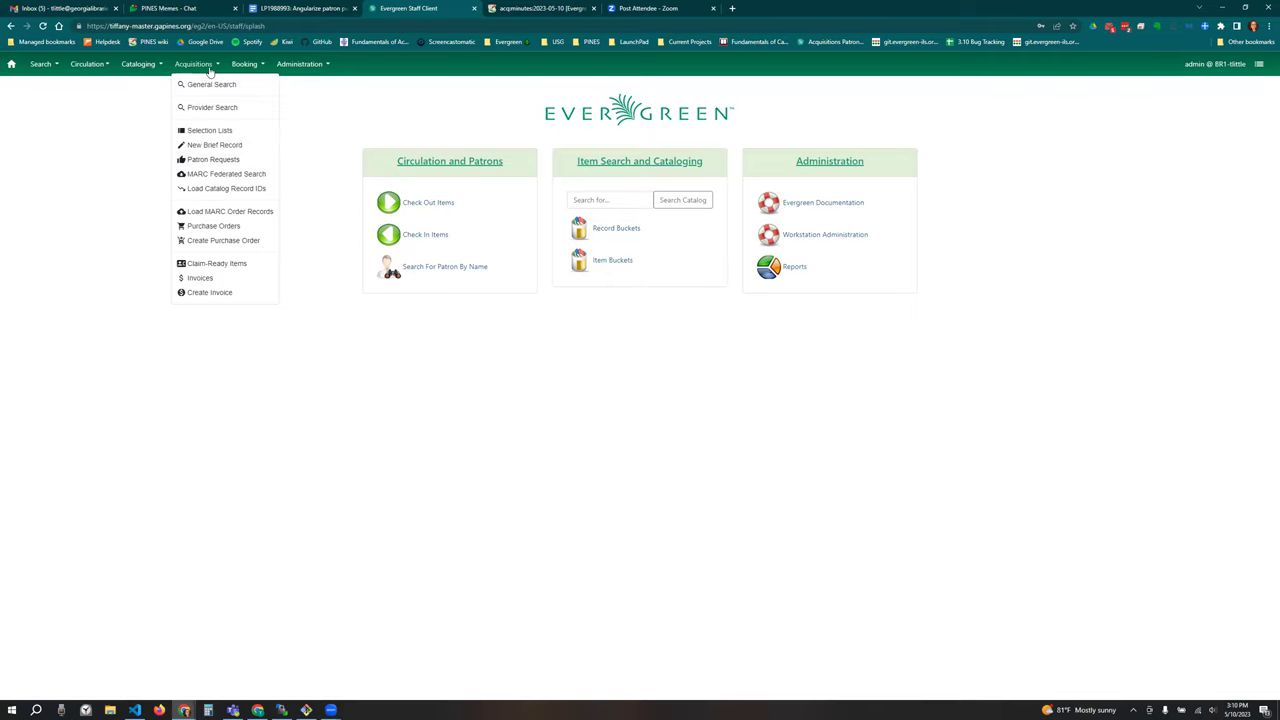
Step: In the Library Settings Editor, set 'Enable patron requests' to True for CONS
click(208, 66)
click(306, 66)
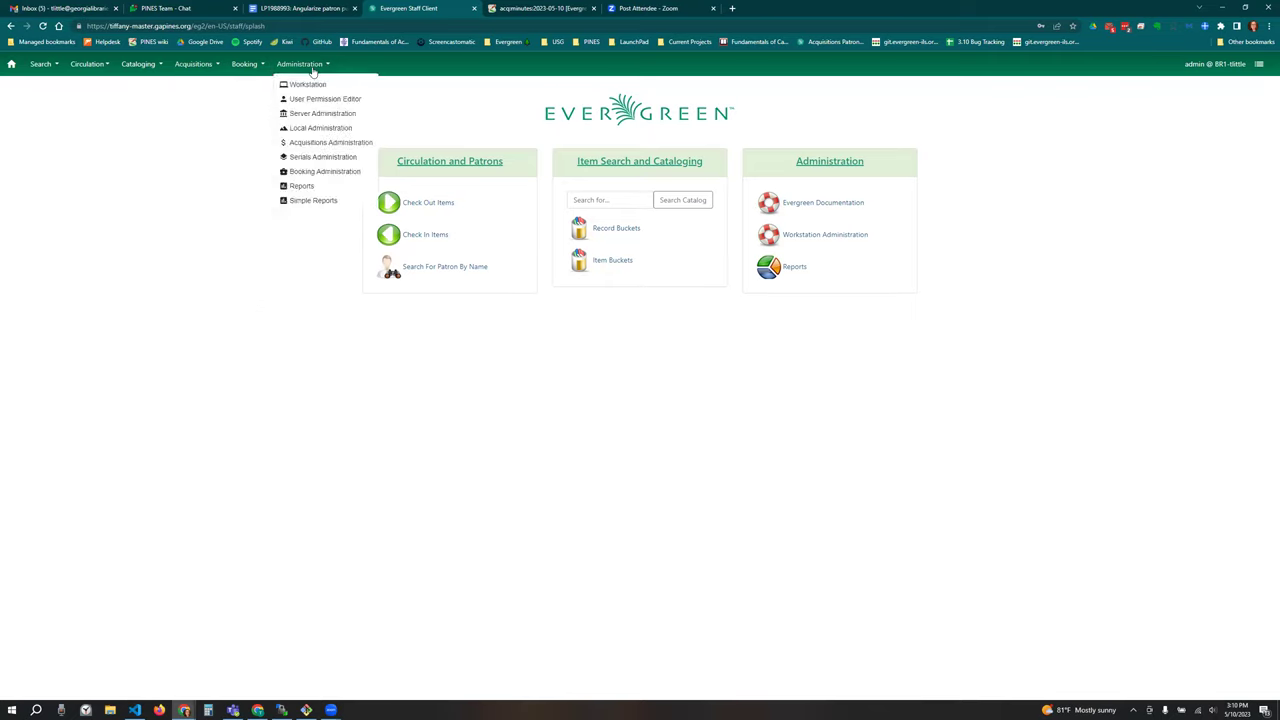
click(340, 128)
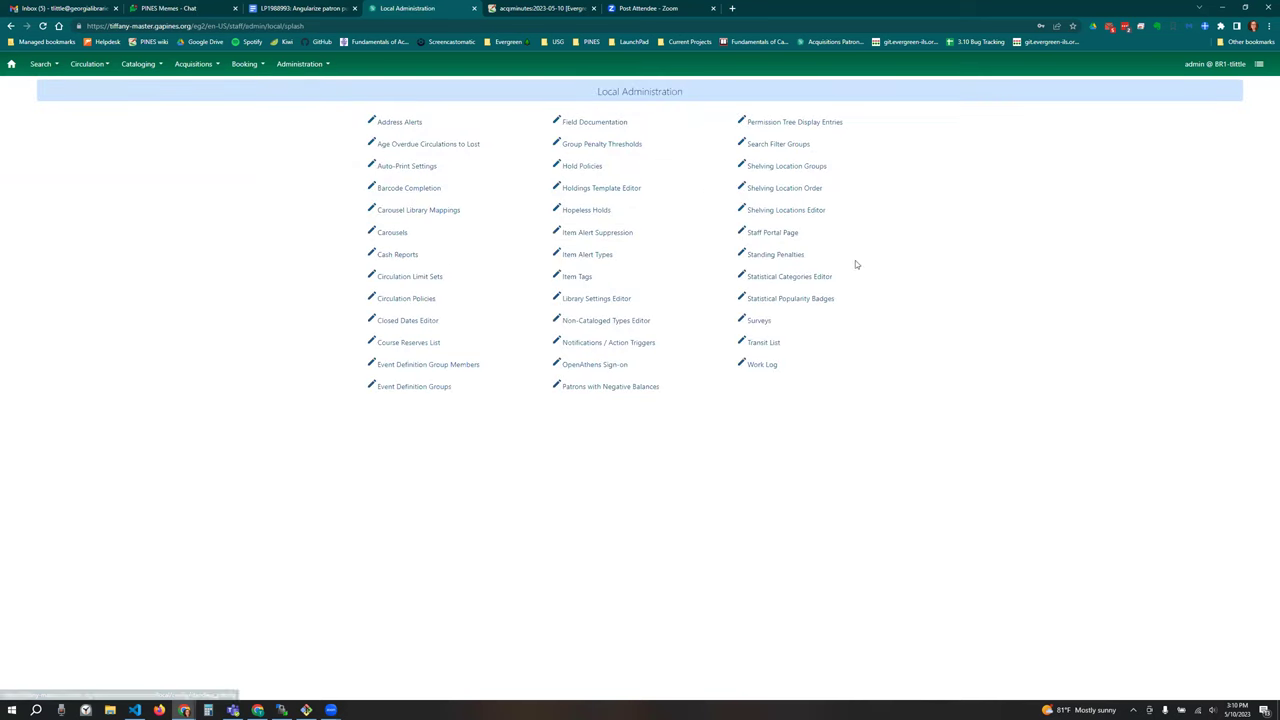
click(606, 298)
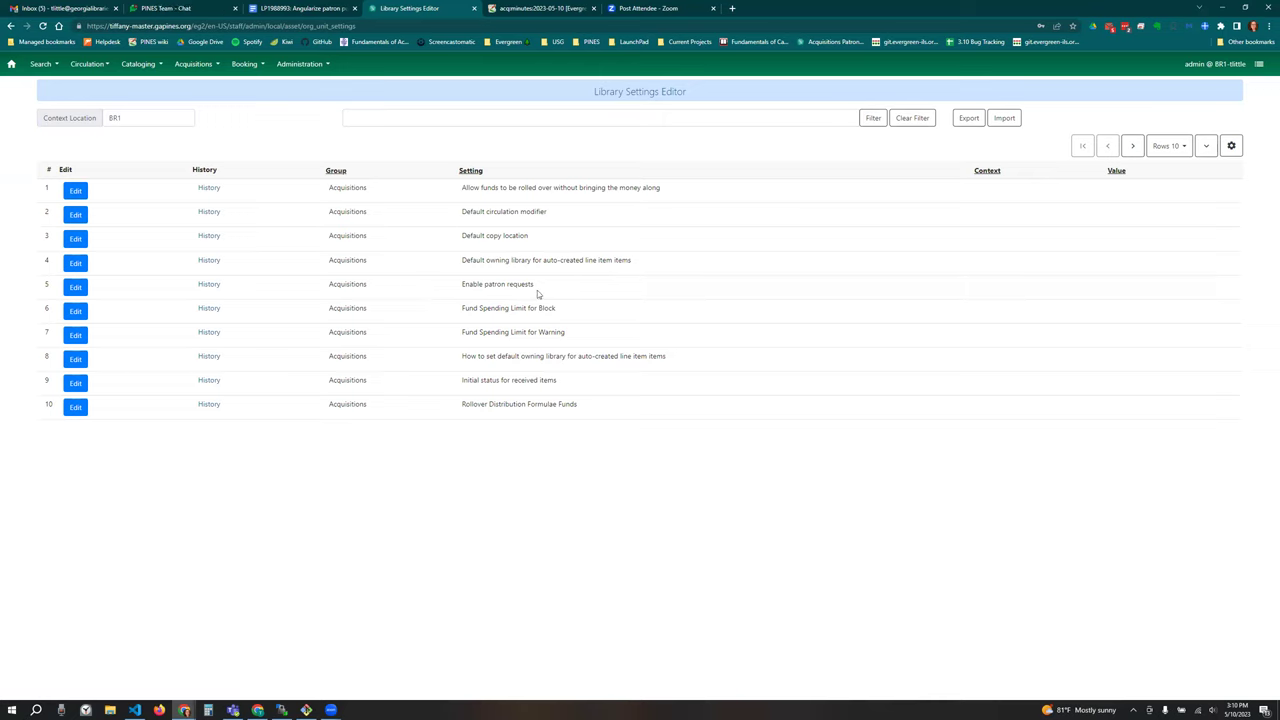
click(75, 287)
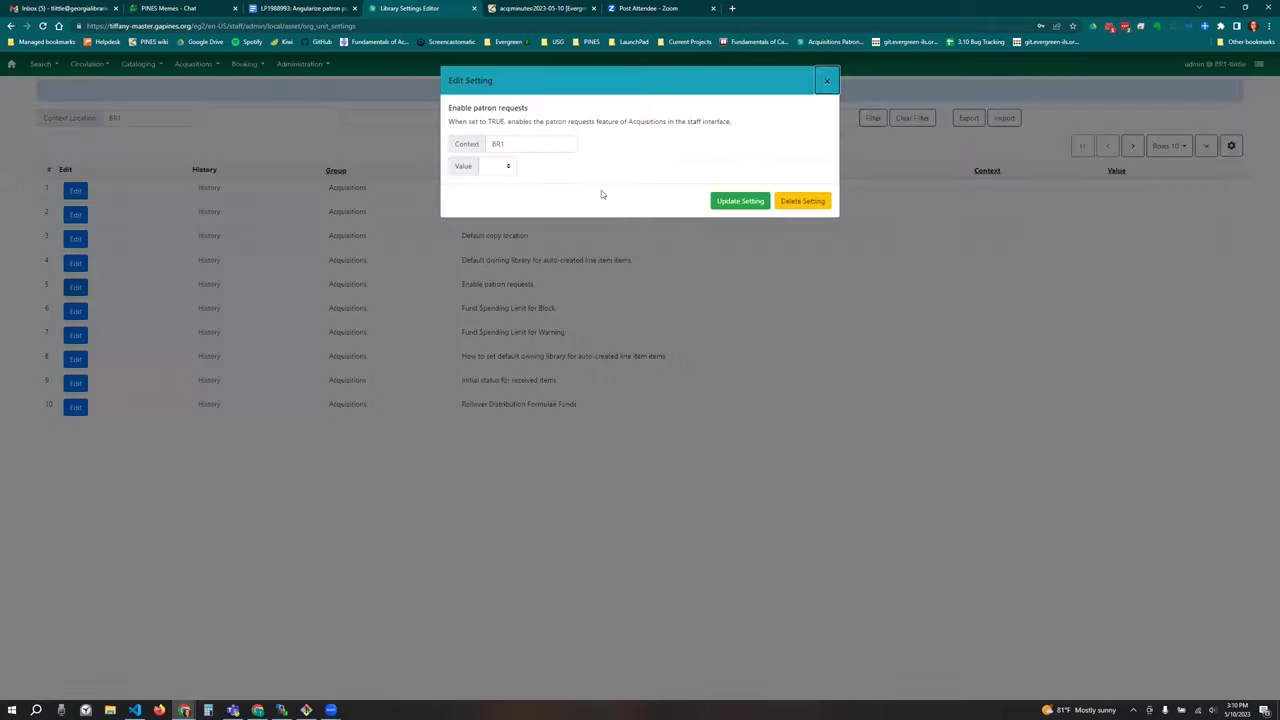
click(508, 141)
click(515, 166)
click(497, 166)
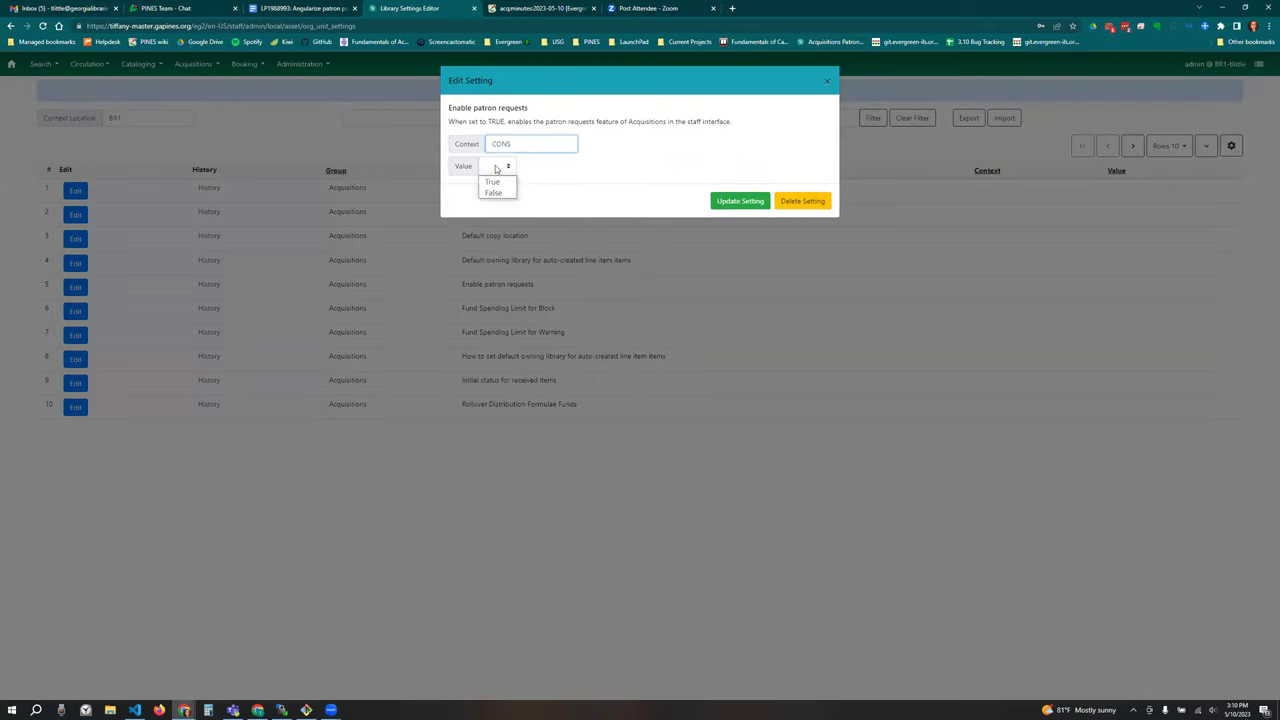
click(497, 181)
click(736, 200)
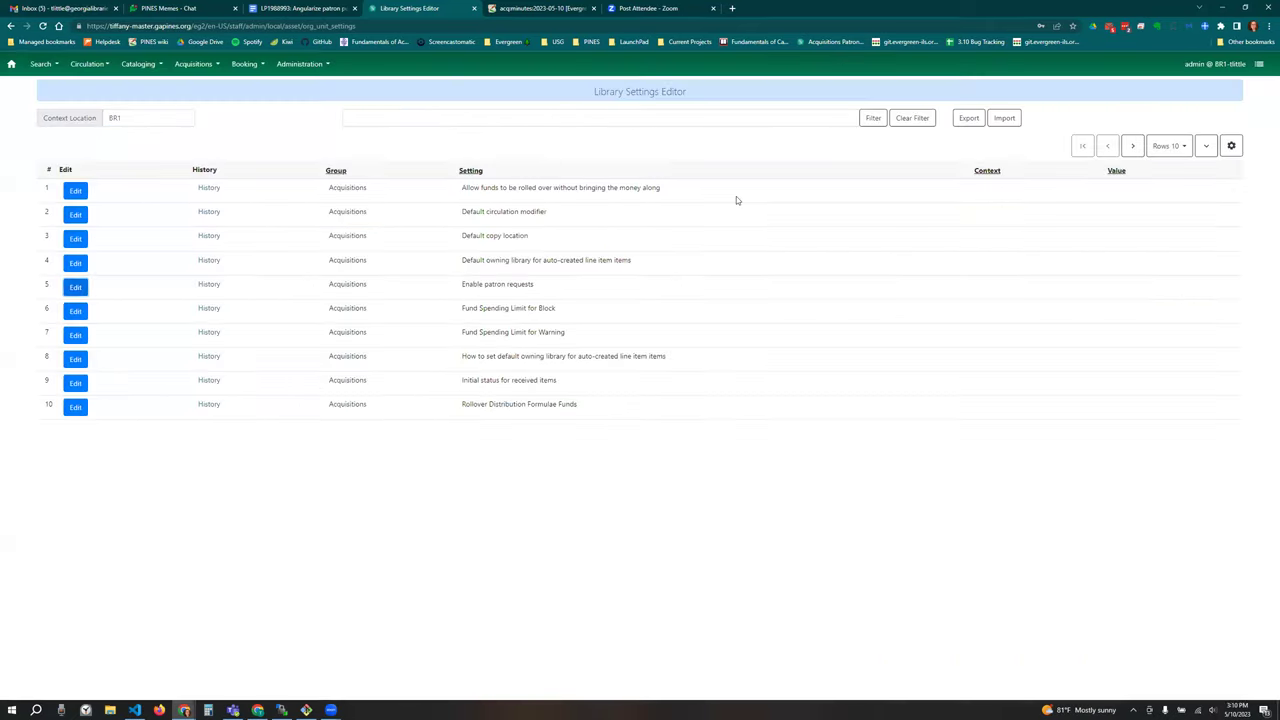
Step: Log out and sign back in as the administrator to refresh the session
click(1259, 63)
click(1215, 97)
text(admin)
key(Tab)
text(demo123)
key(Return)
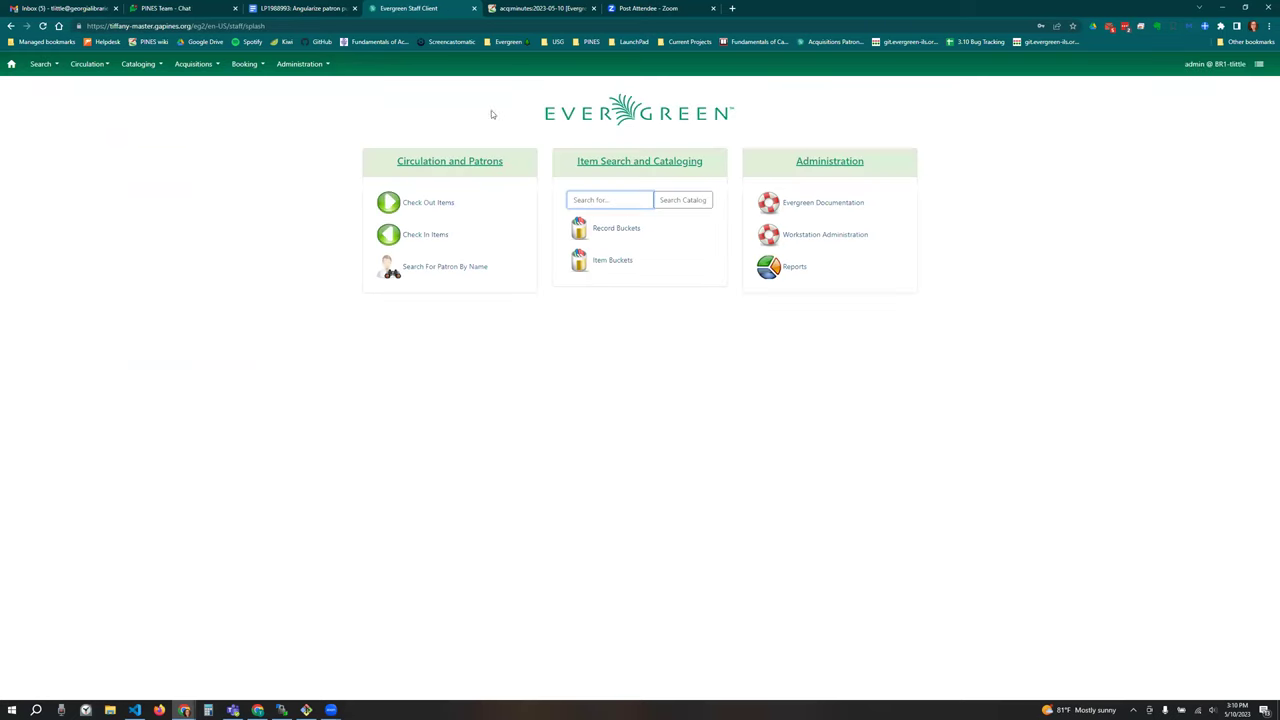
Step: Open Patron Requests (NEW) from the Acquisitions menu
click(195, 64)
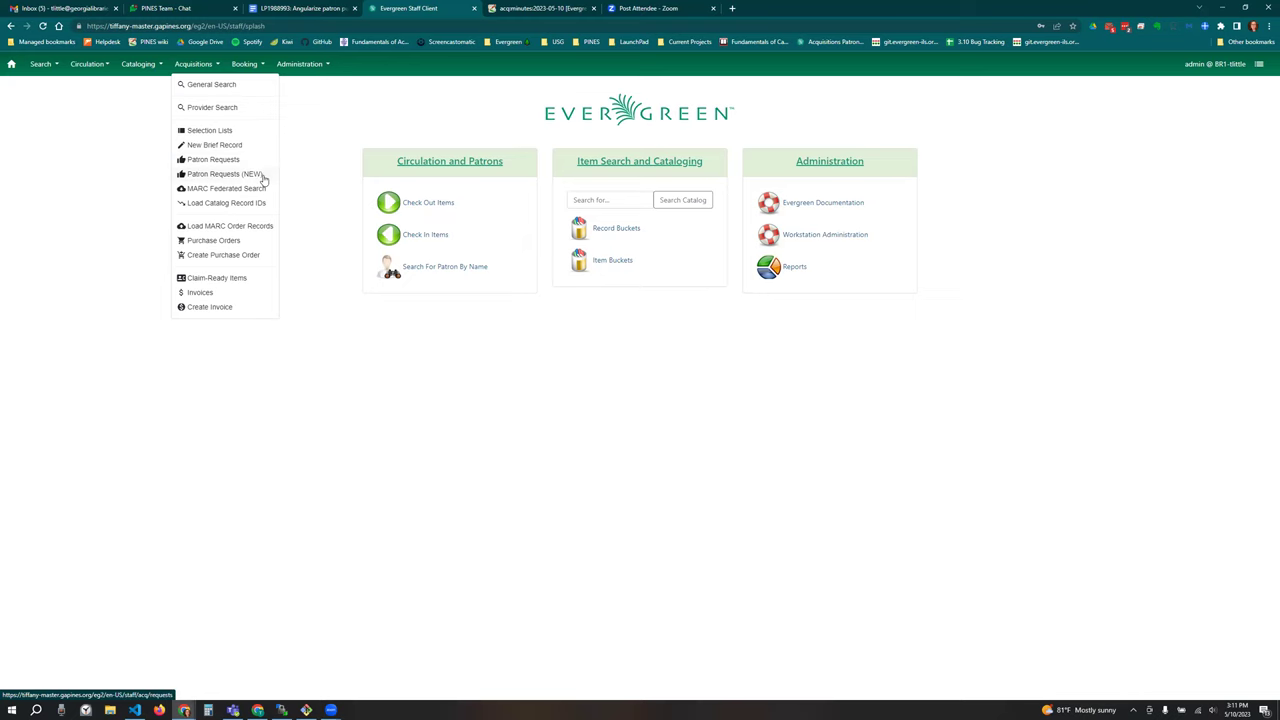
click(262, 176)
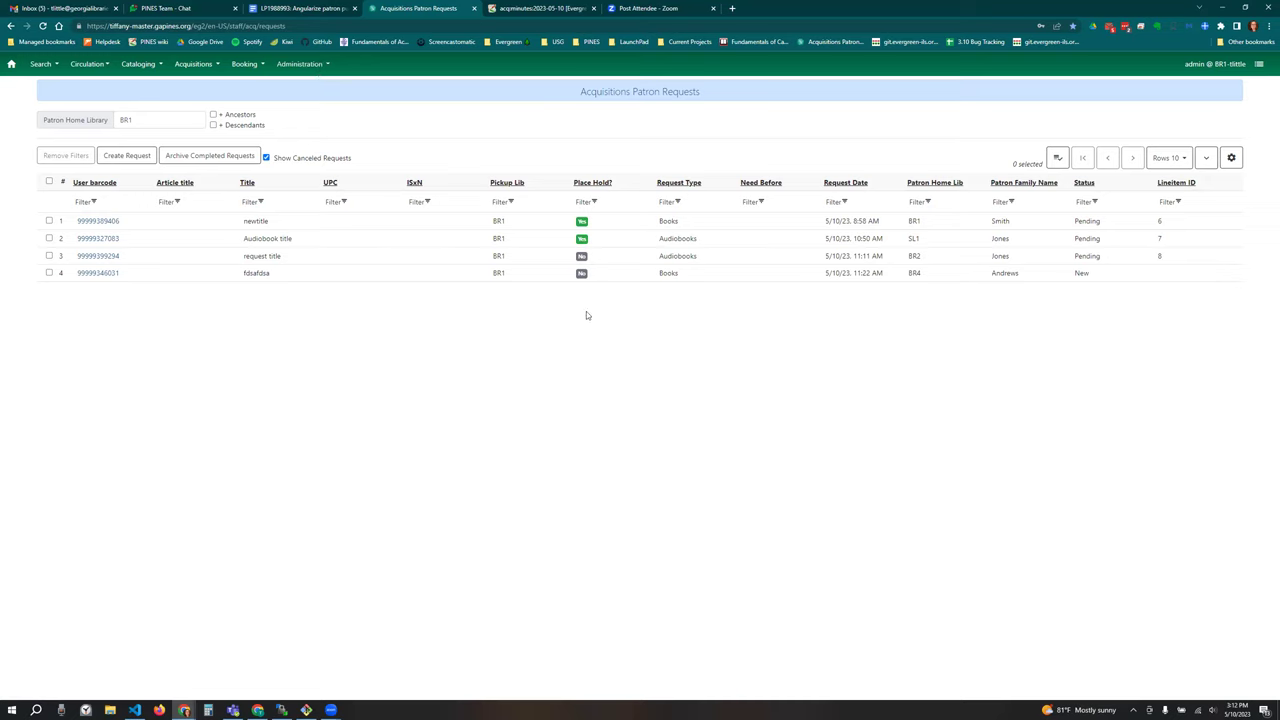
Step: Go to Cancel Reason Administration's Request Cancel Reasons tab
click(312, 64)
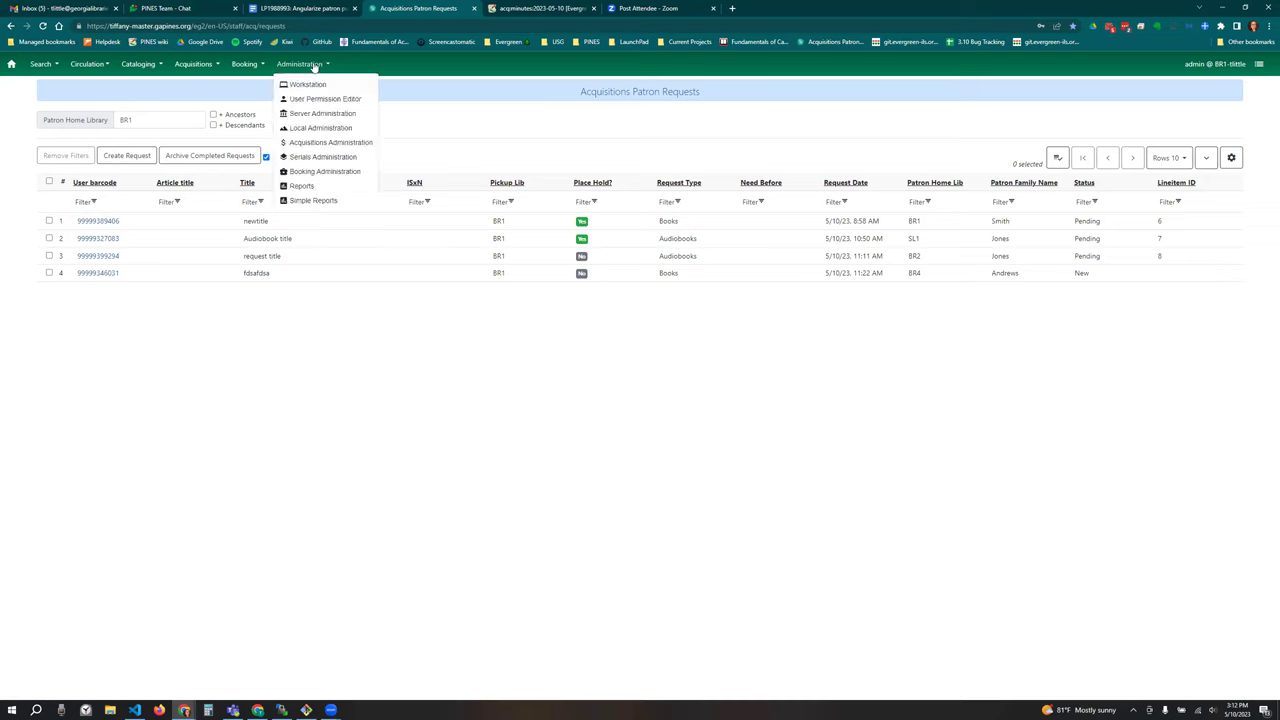
click(356, 145)
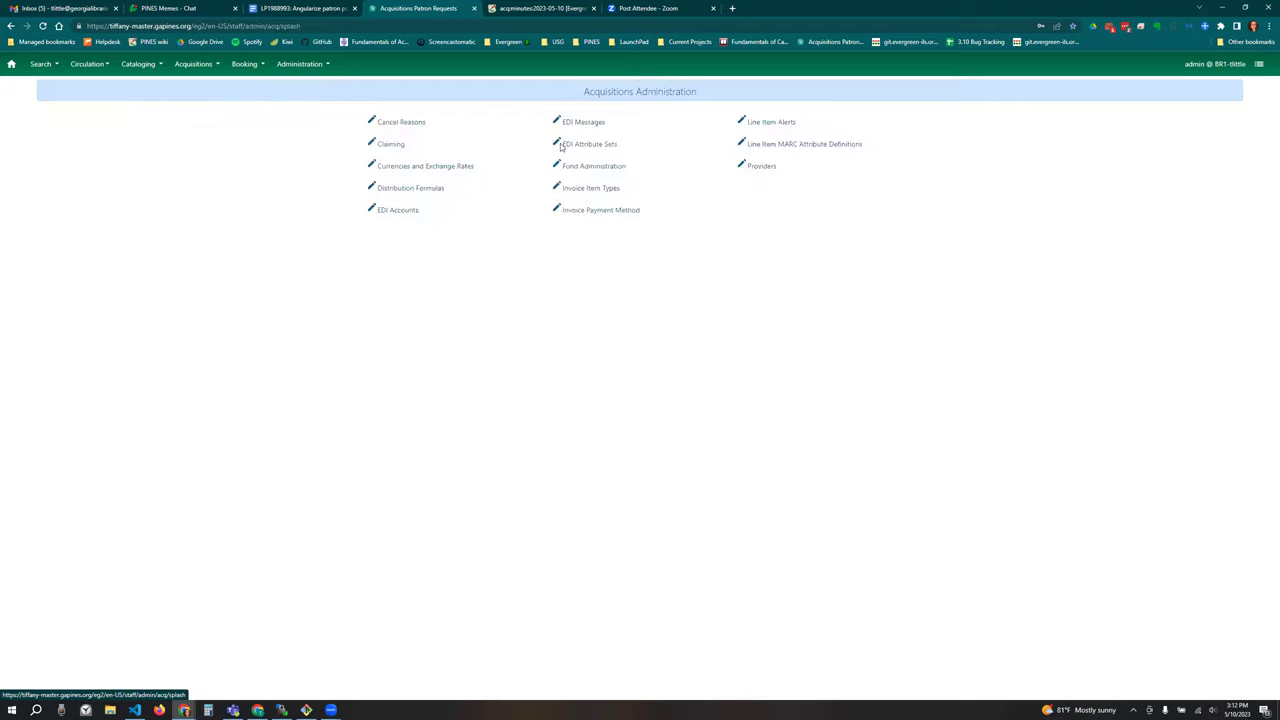
click(401, 122)
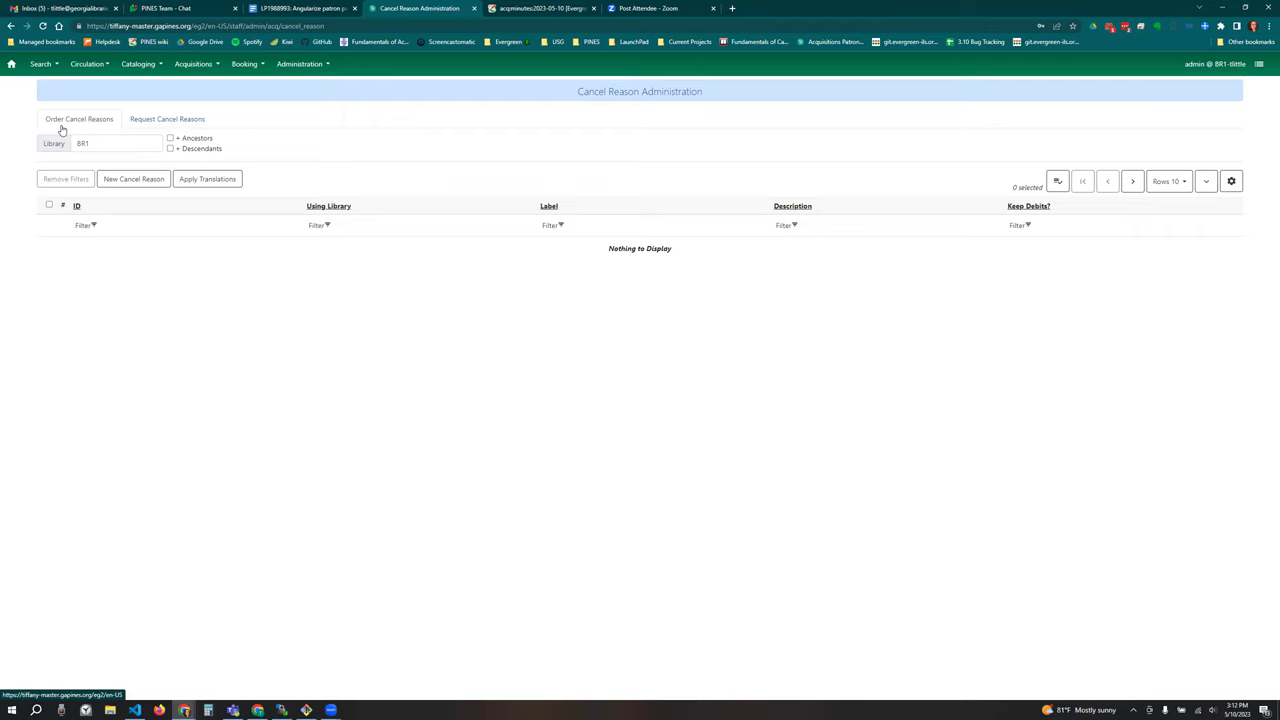
click(201, 123)
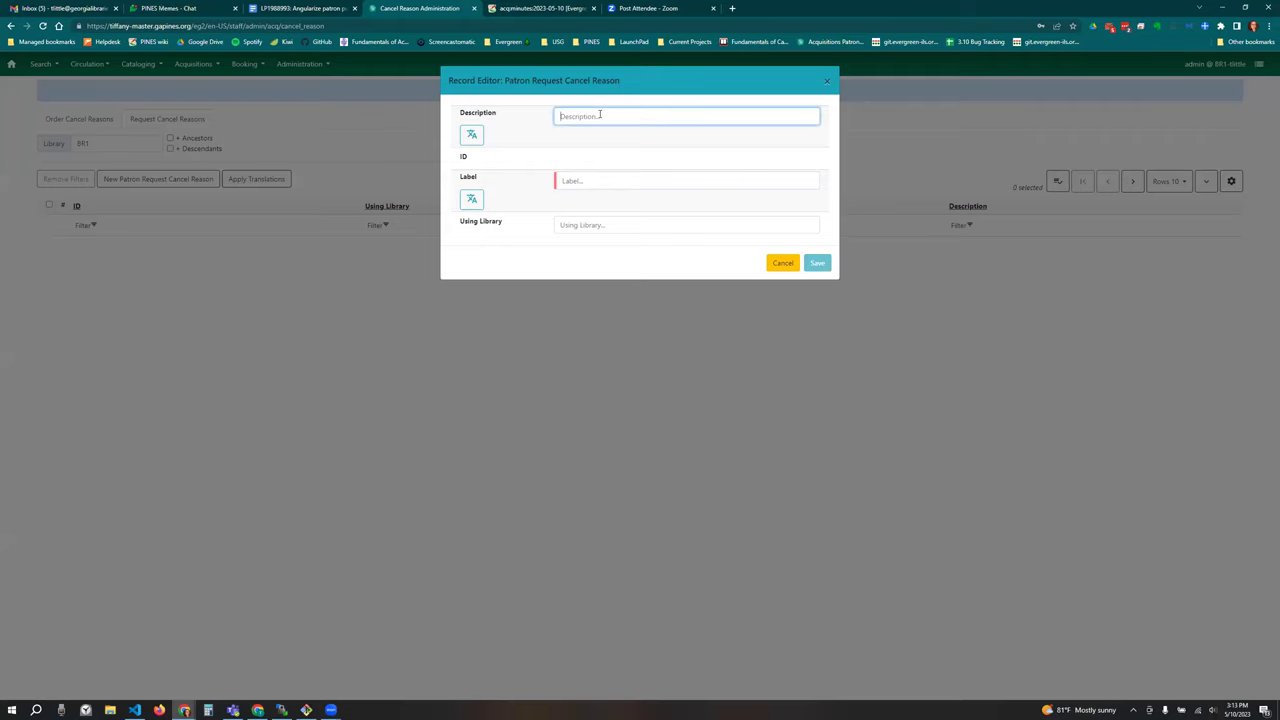
Step: Add a 'Vendor Canceled' request cancel reason (description and label) for CONS
text(Vendor Canceled)
key(Tab)
key(Tab)
text(Vendor Cancele)
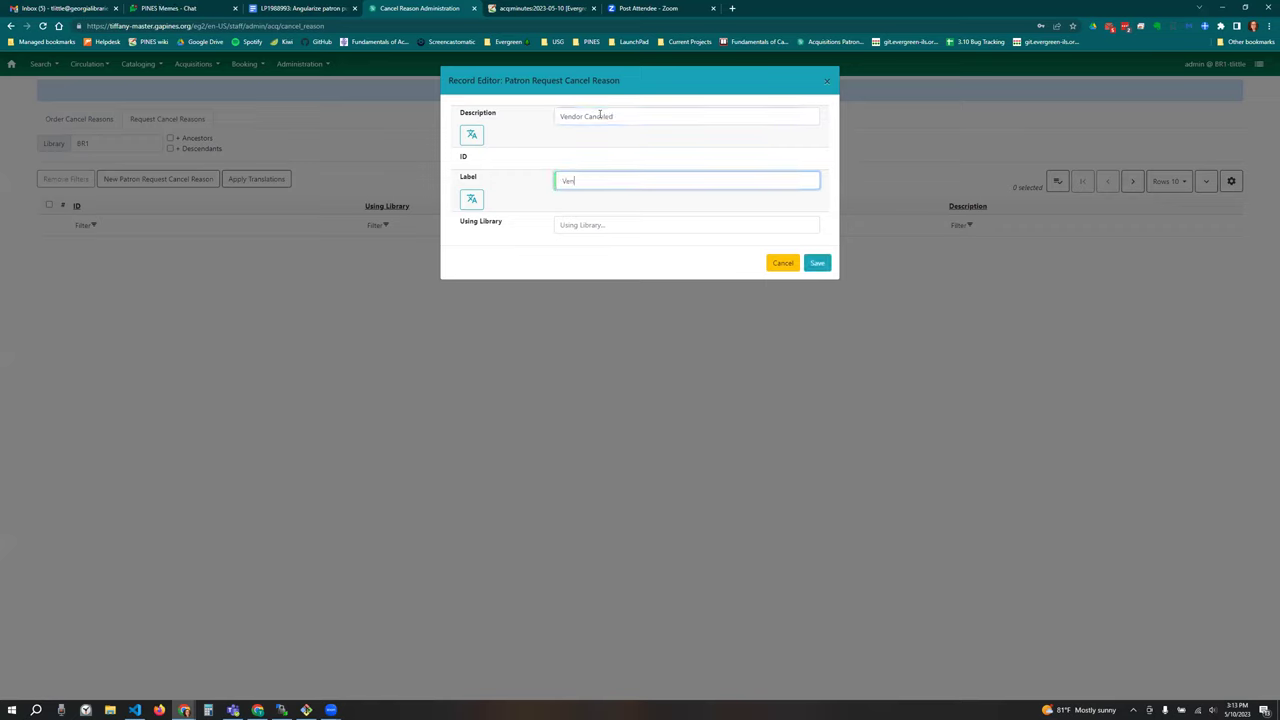
text(d)
click(607, 223)
click(606, 248)
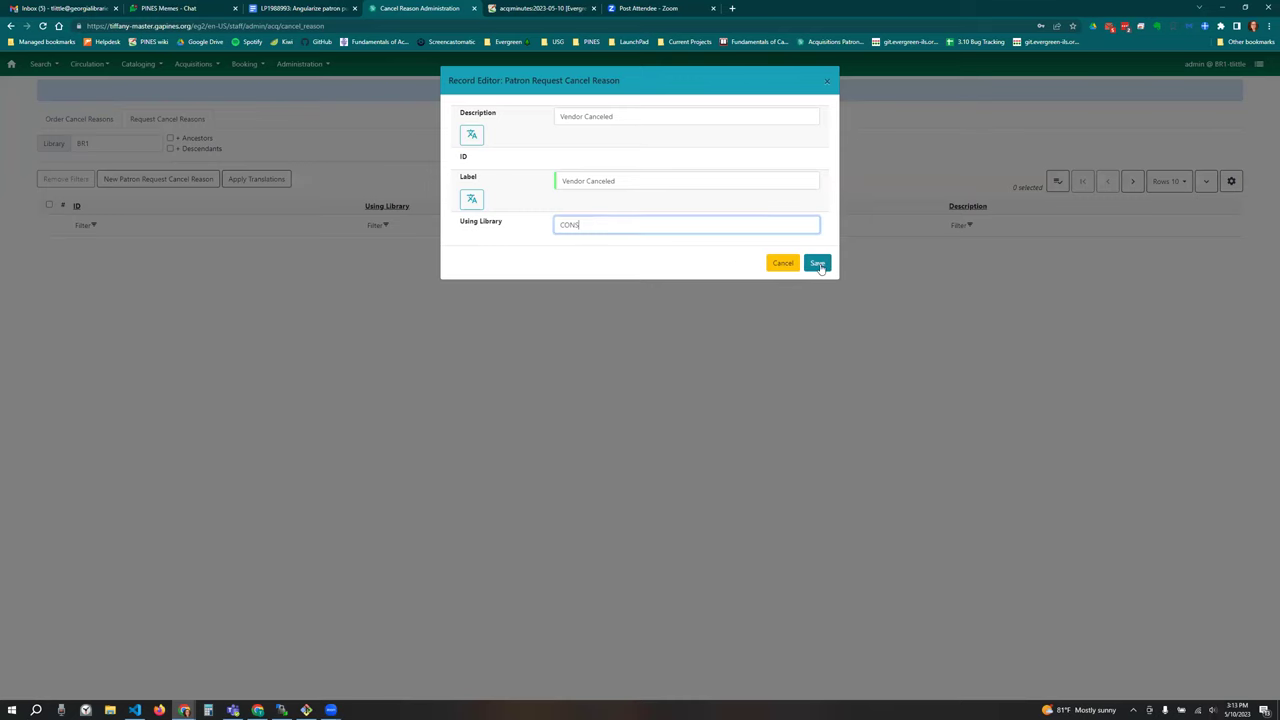
click(817, 263)
Step: Filter the request cancel reasons to library CONS with + Descendants
click(106, 143)
click(100, 164)
click(183, 151)
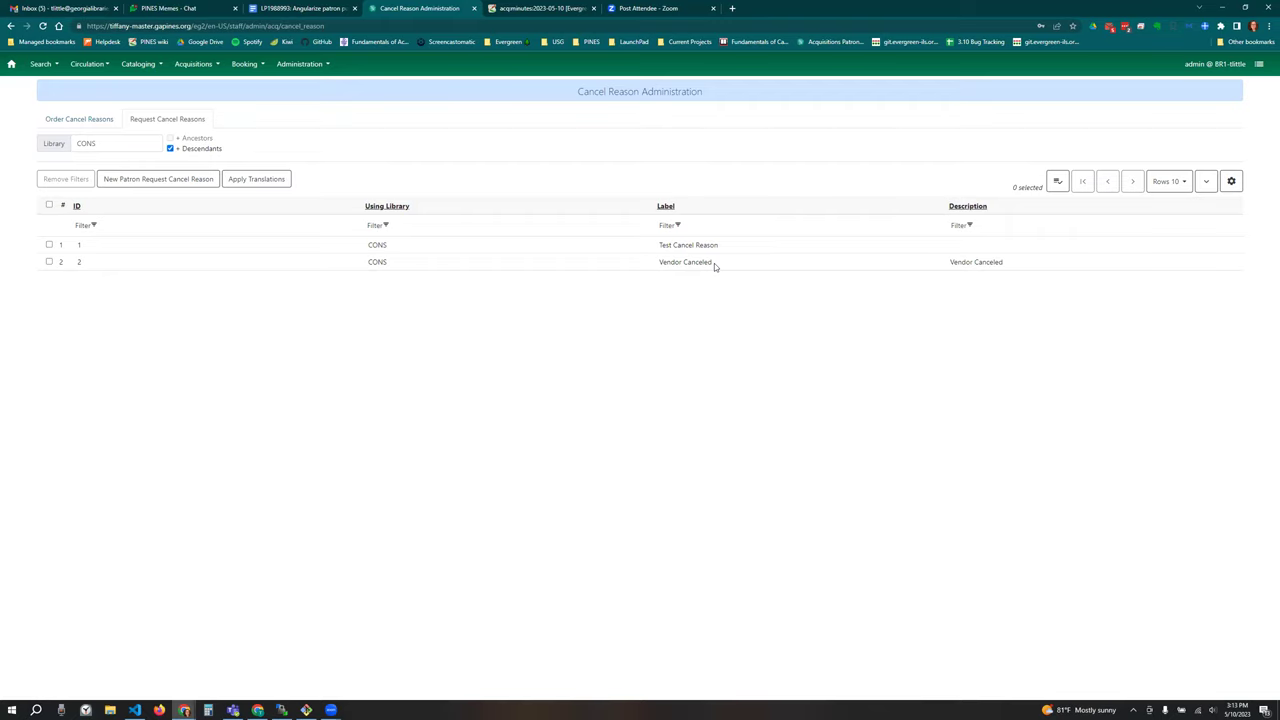
Step: Show the Order Cancel Reasons tab filtered to library CONS
click(70, 122)
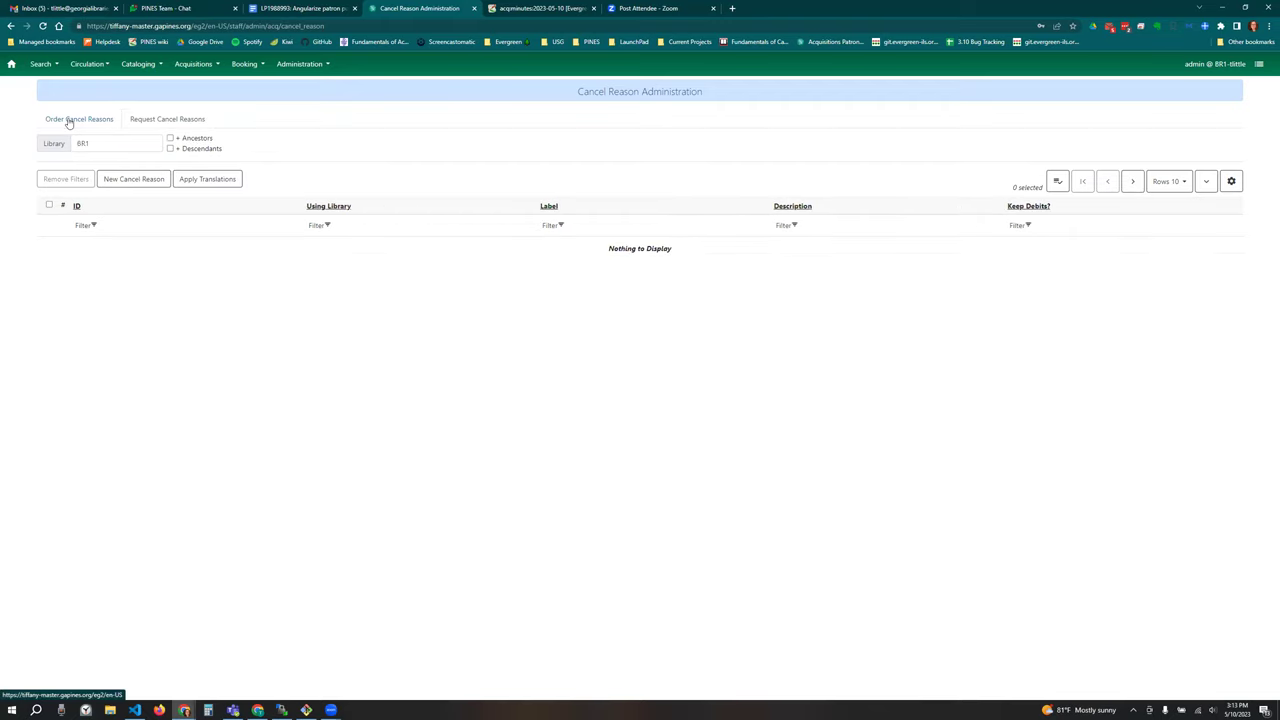
click(152, 146)
click(125, 165)
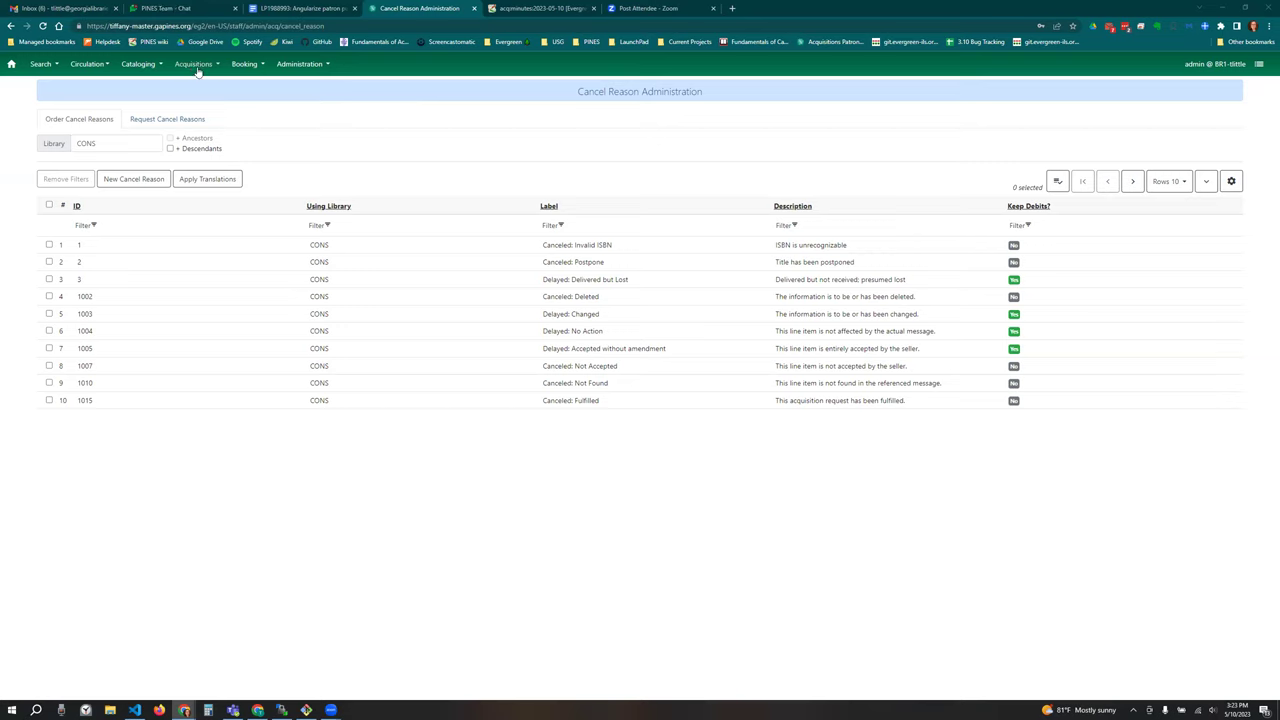
Step: Return to Acquisitions > Patron Requests (NEW)
click(196, 64)
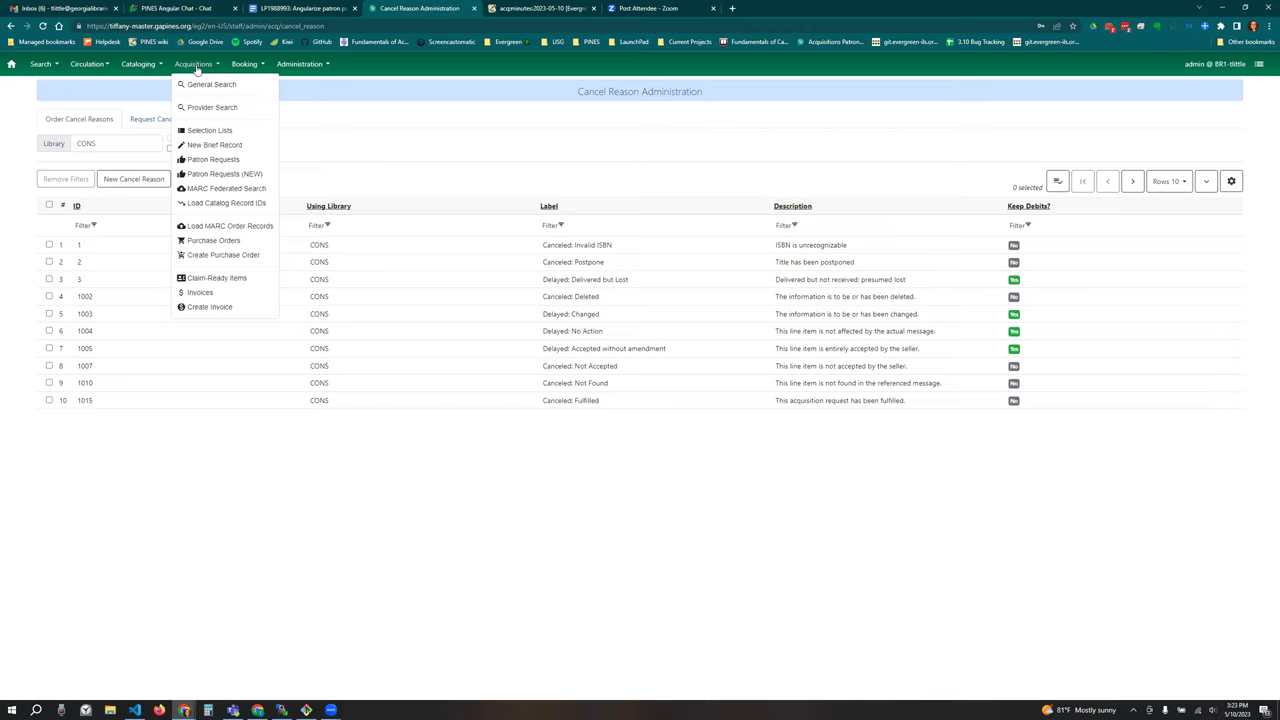
click(250, 177)
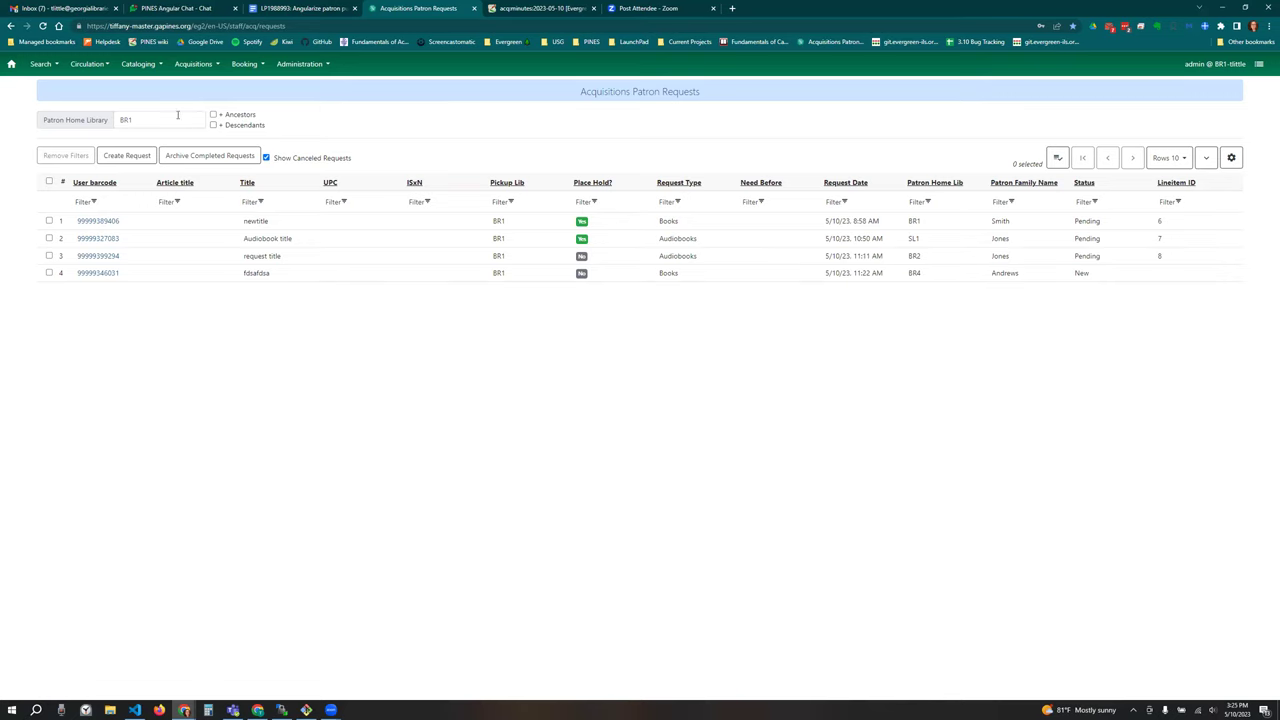
Step: Tick + Descendants for patron home library BR1 and turn Show Canceled Requests off
click(169, 120)
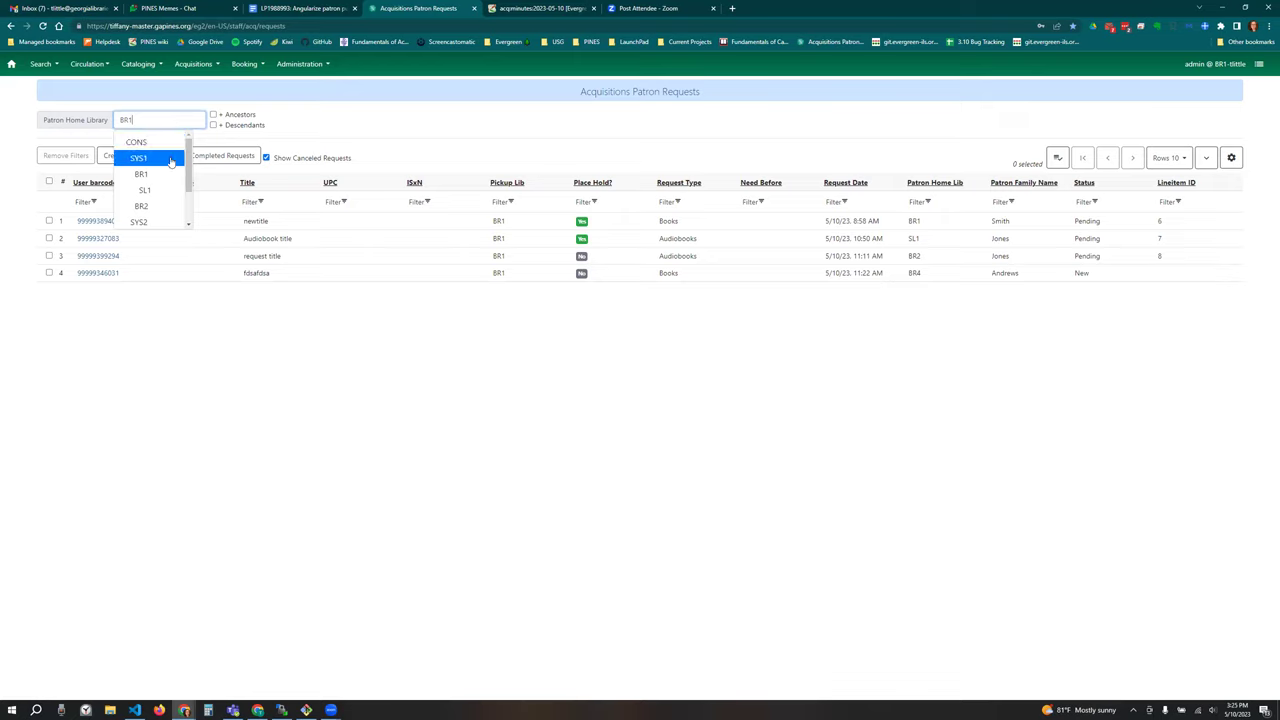
scroll(166, 175, down, 1)
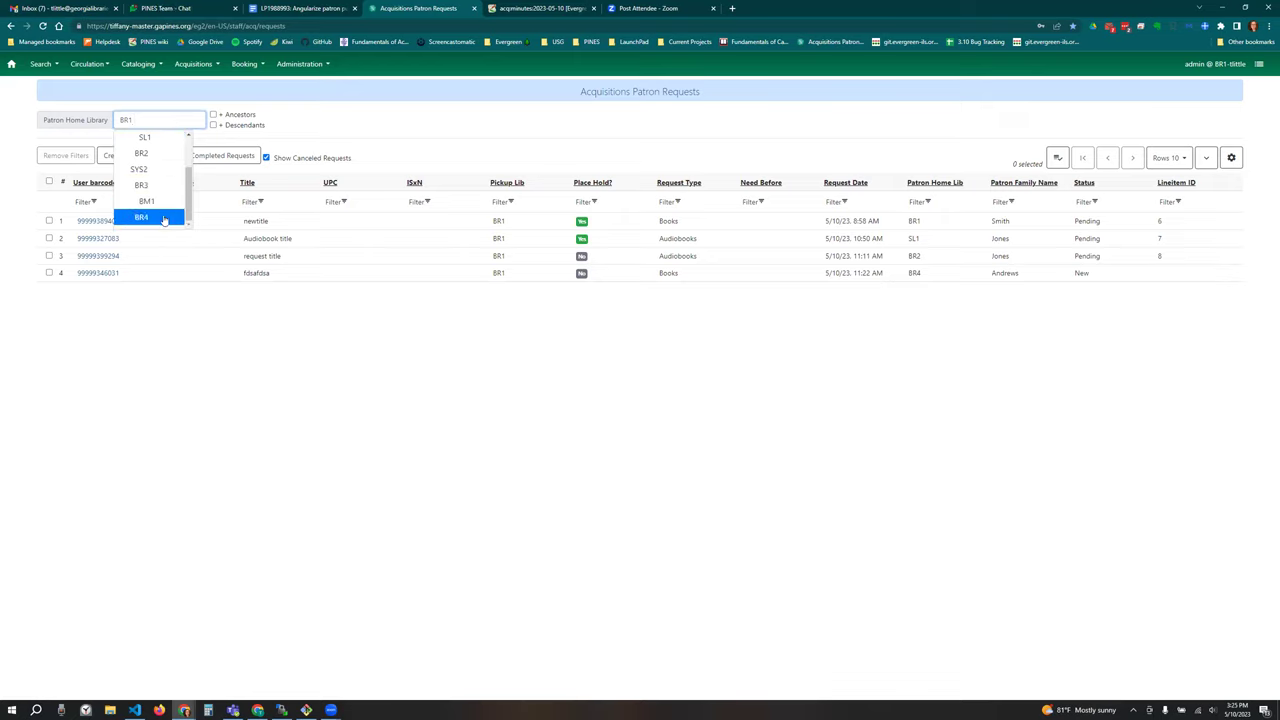
click(259, 127)
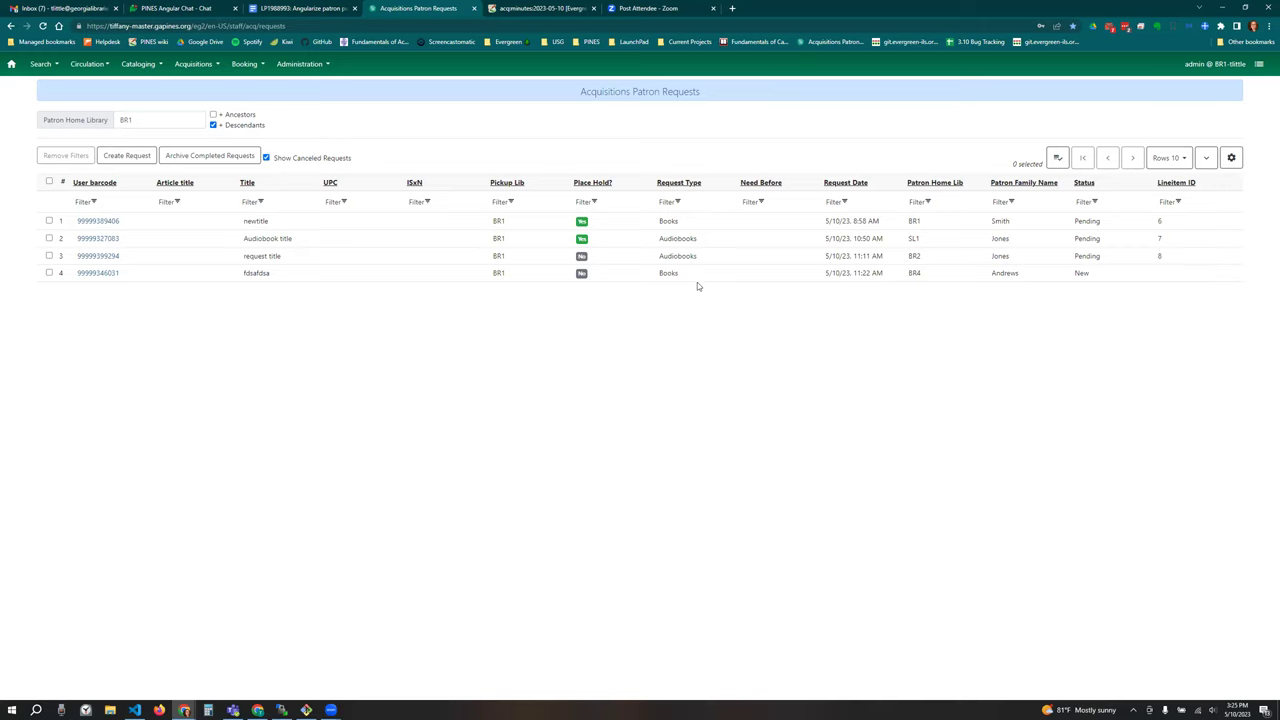
click(293, 158)
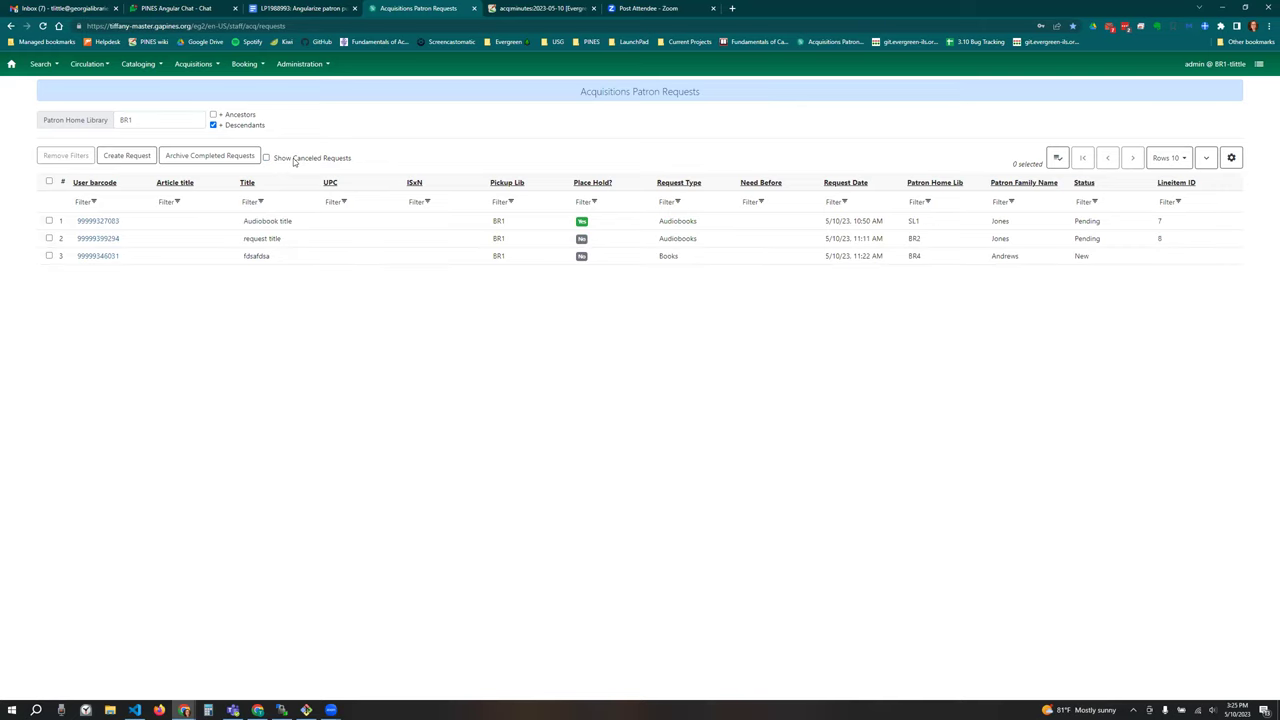
click(293, 158)
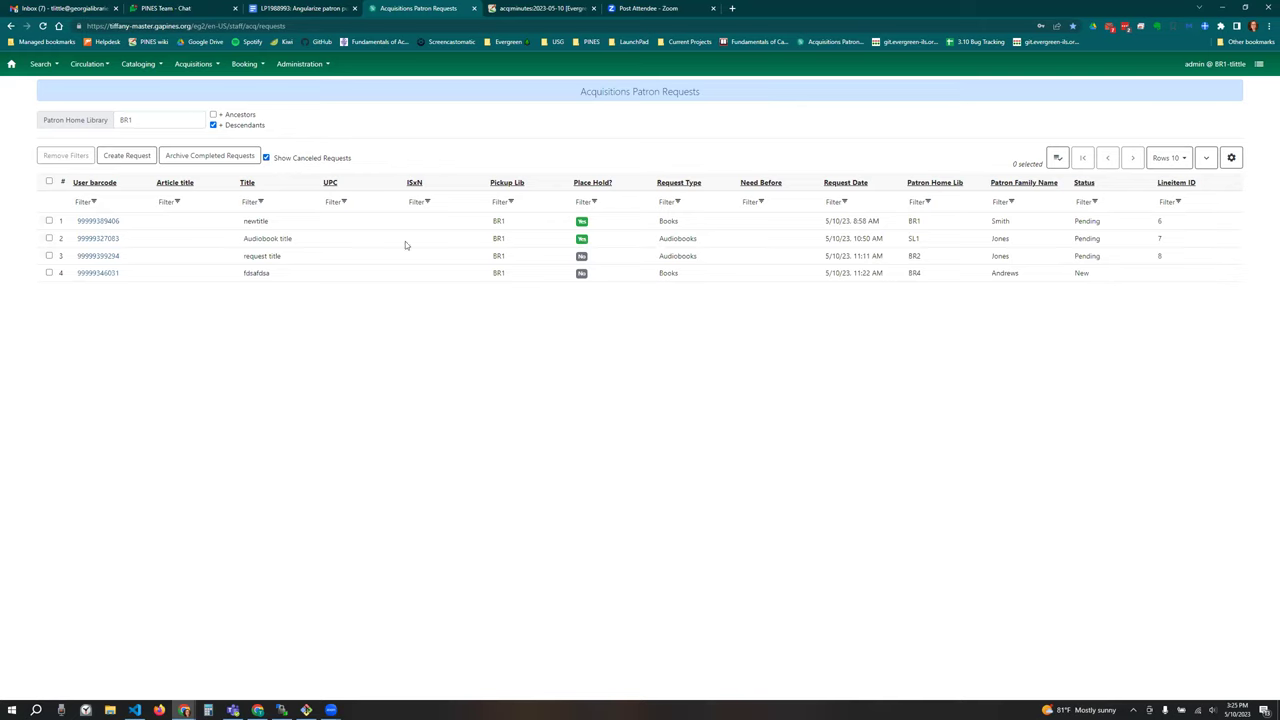
click(336, 157)
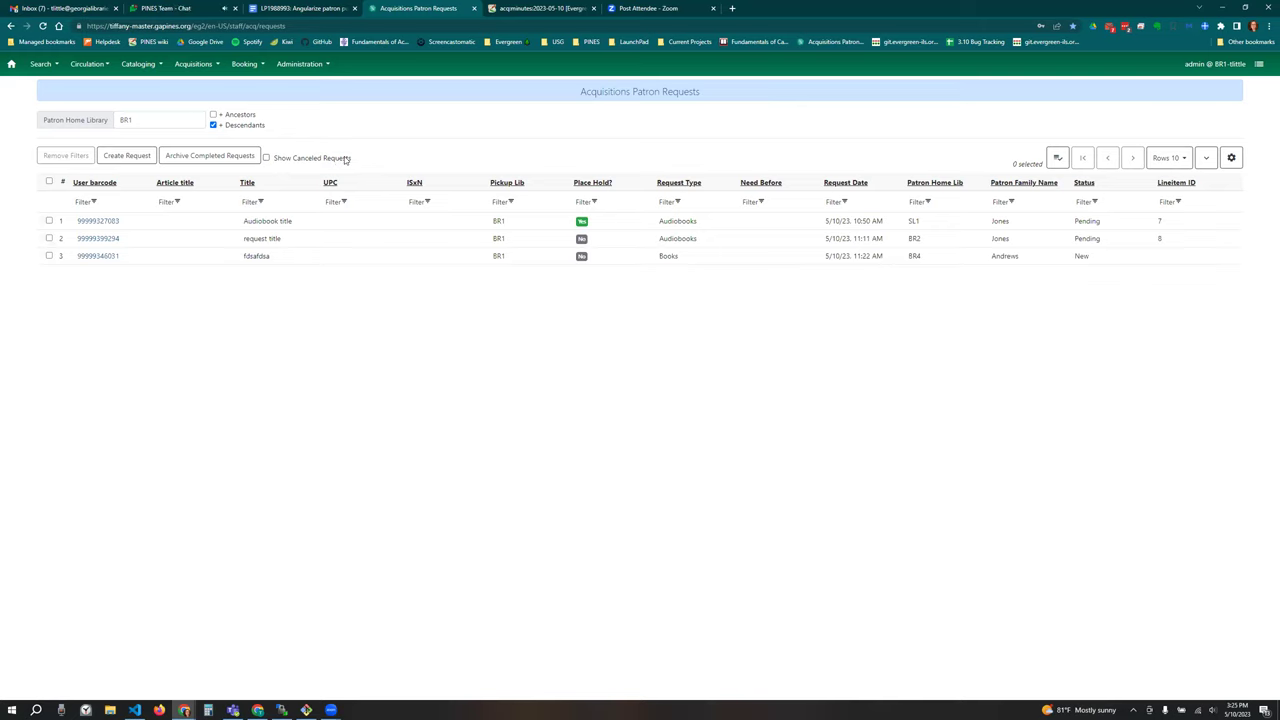
Step: Start a new purchase request and search patrons by the requester's last name
click(128, 156)
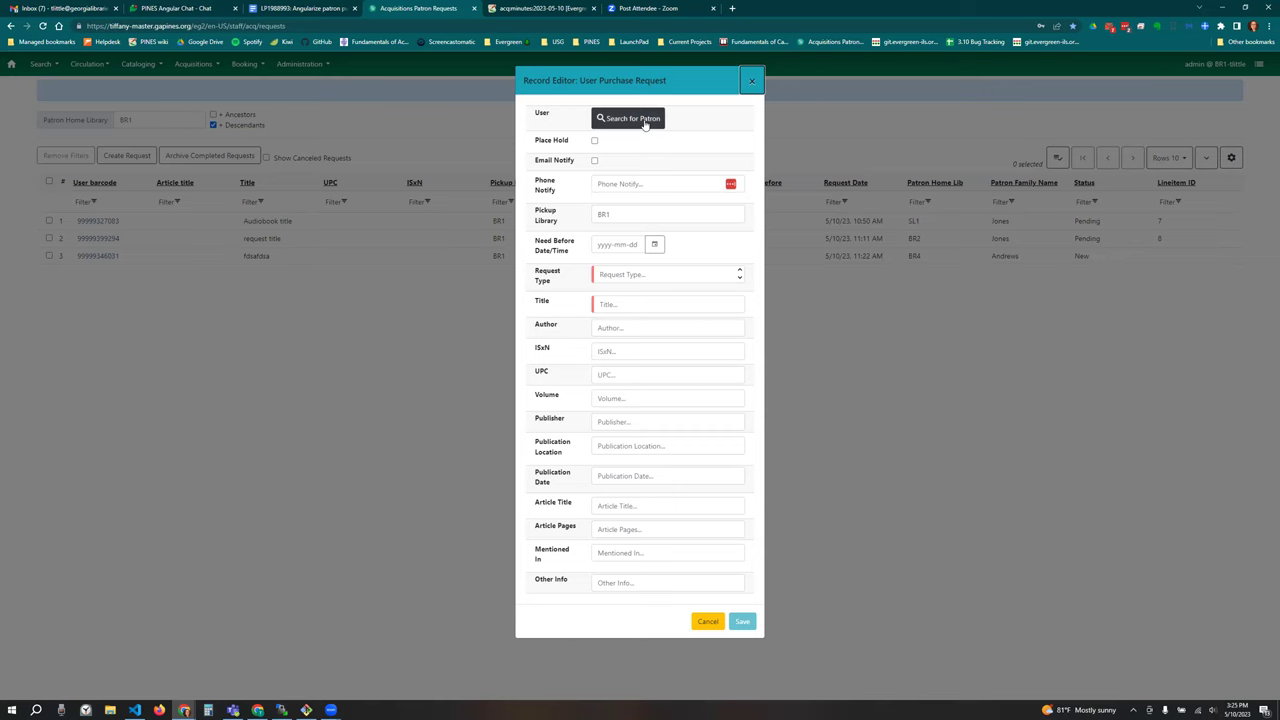
click(645, 122)
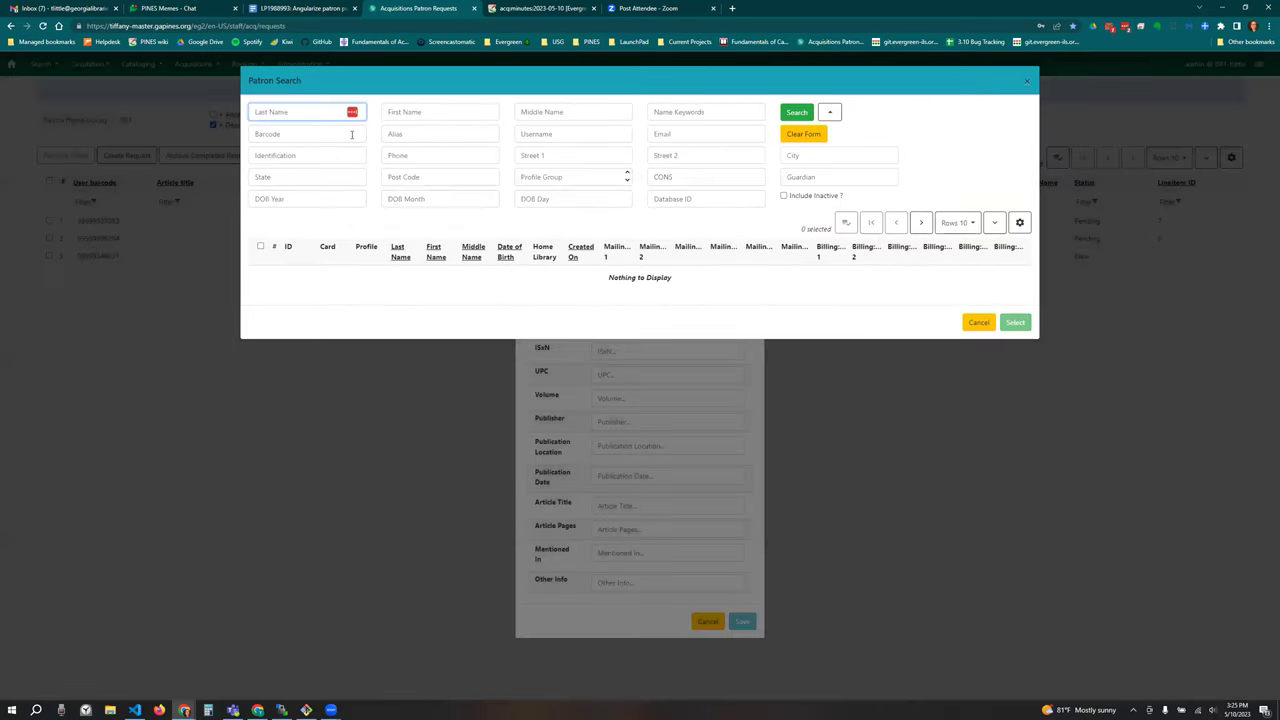
text(jones)
click(797, 112)
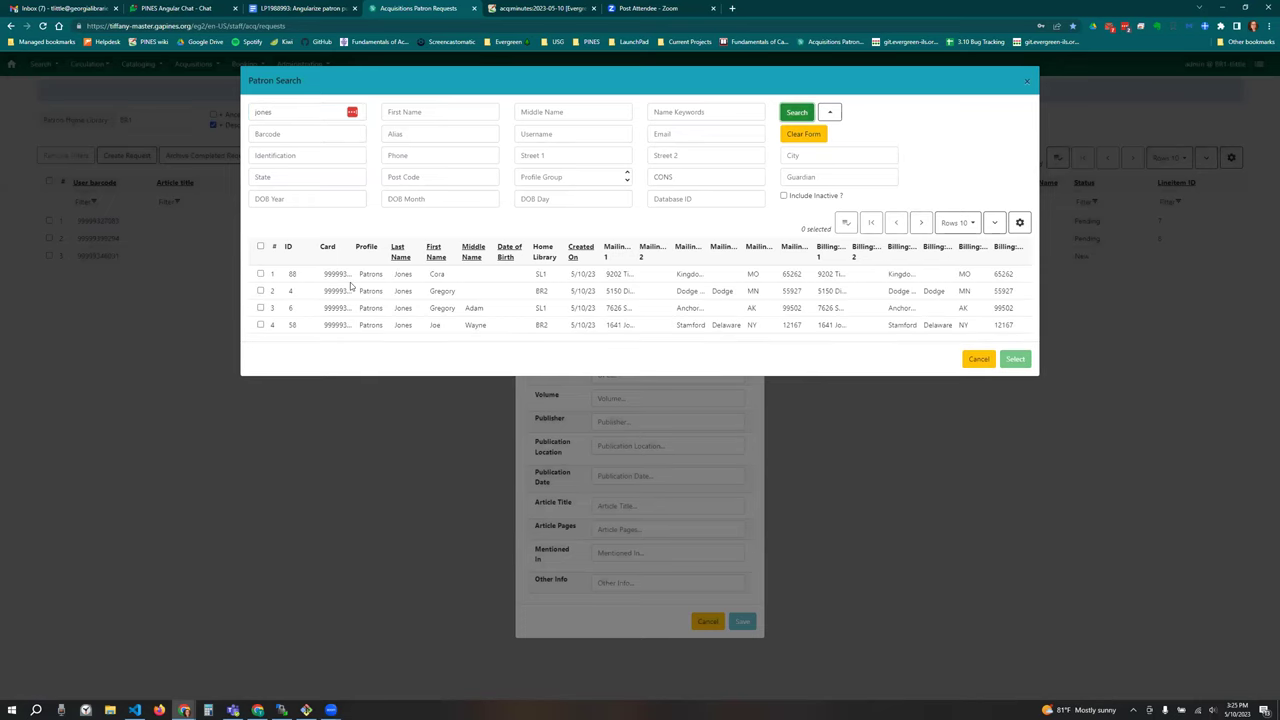
Step: Re-enter the last name, rerun the search, and pick the first matching patron
double_click(285, 112)
key(BackSpace)
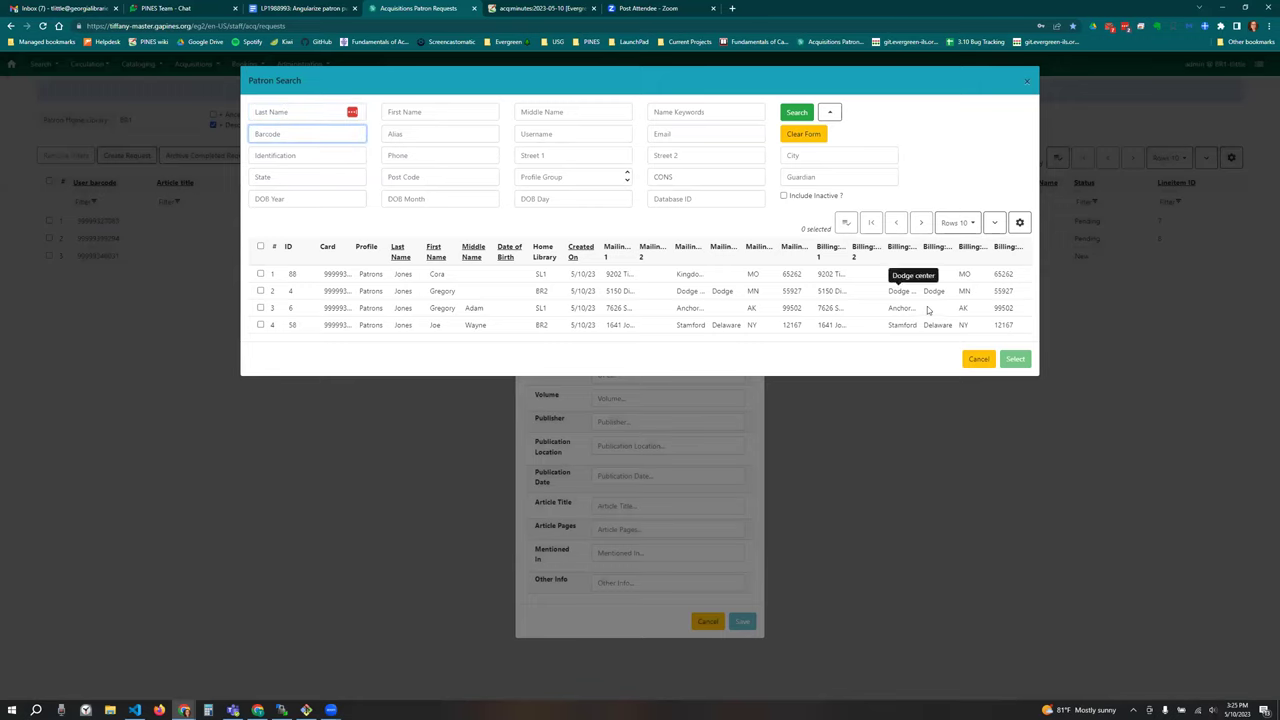
click(280, 111)
text(jones)
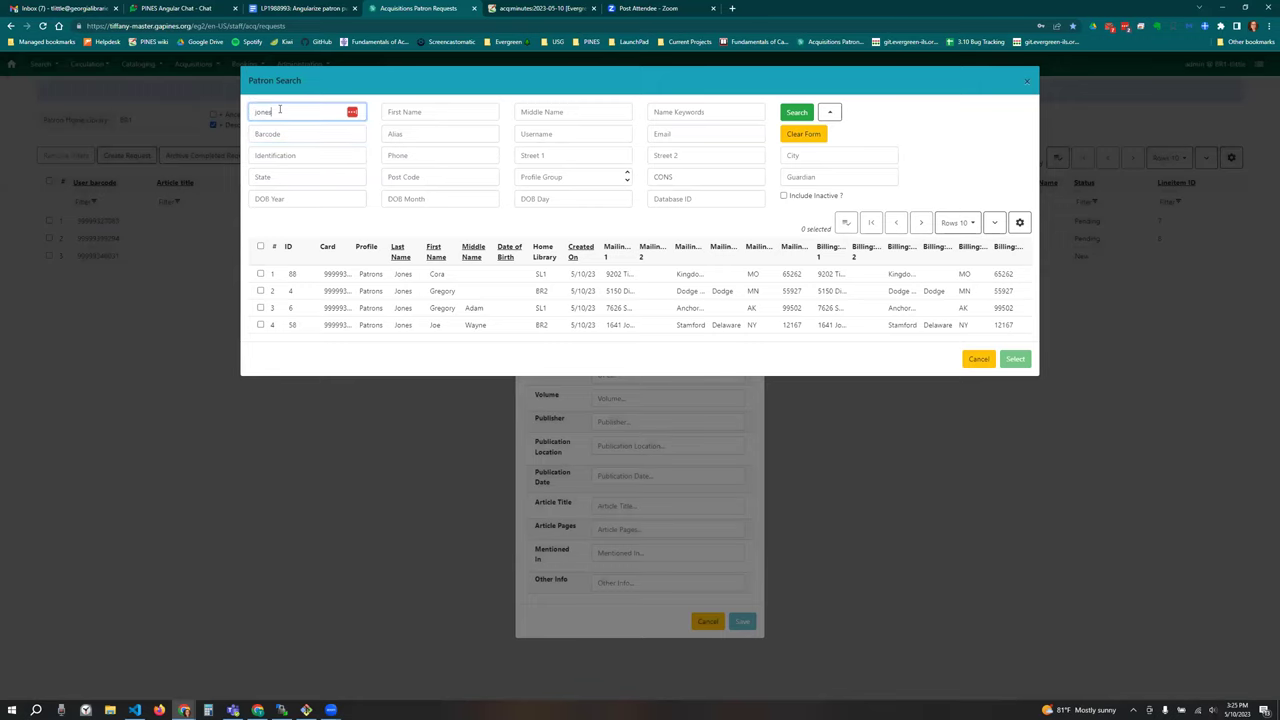
click(797, 112)
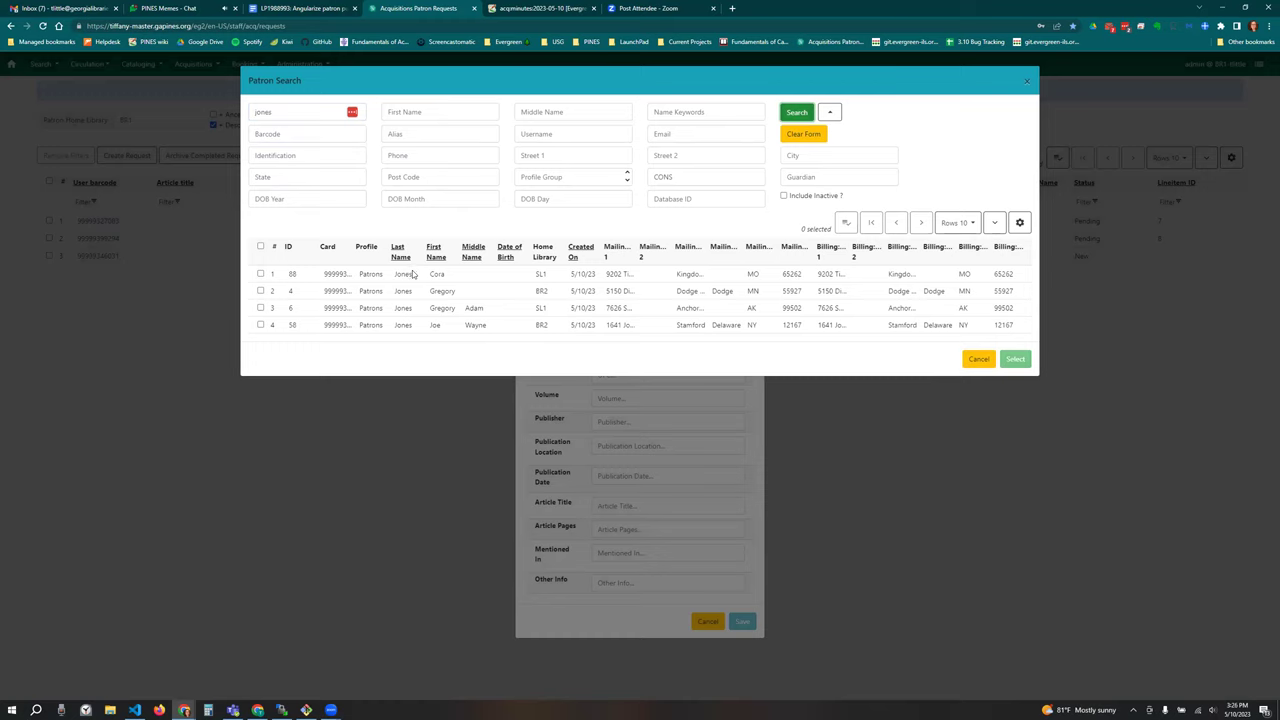
click(225, 8)
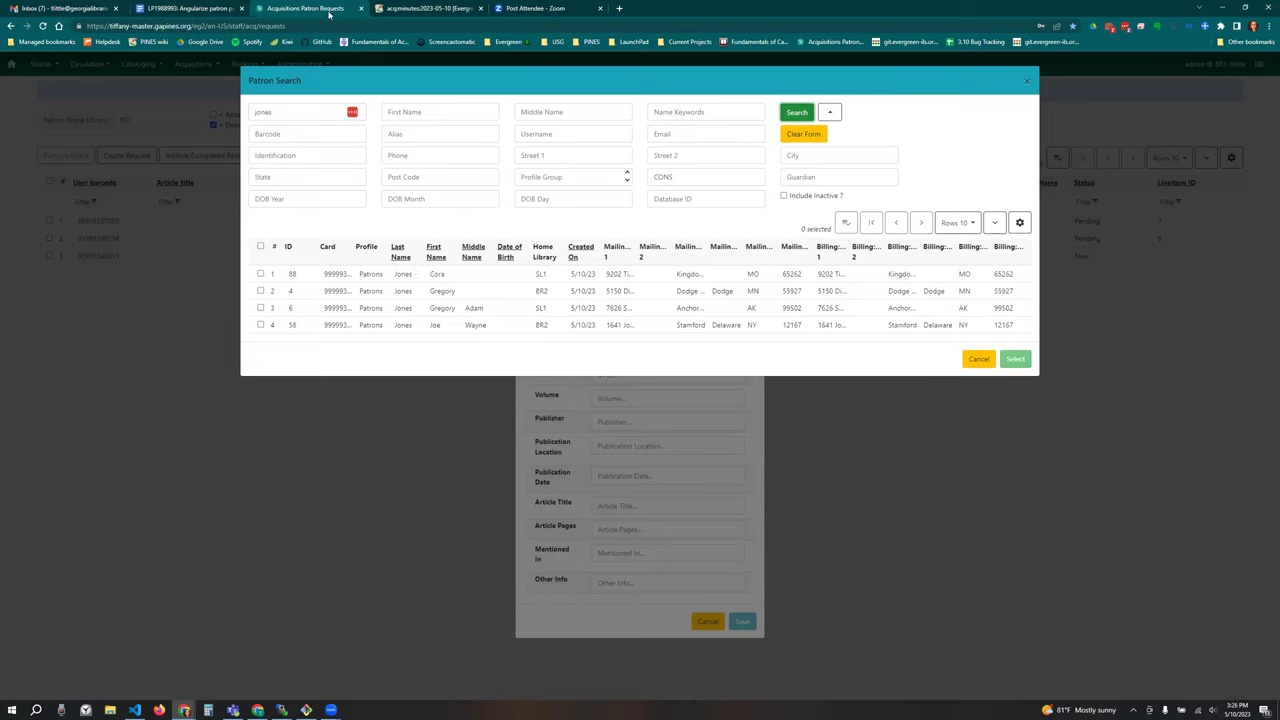
double_click(430, 276)
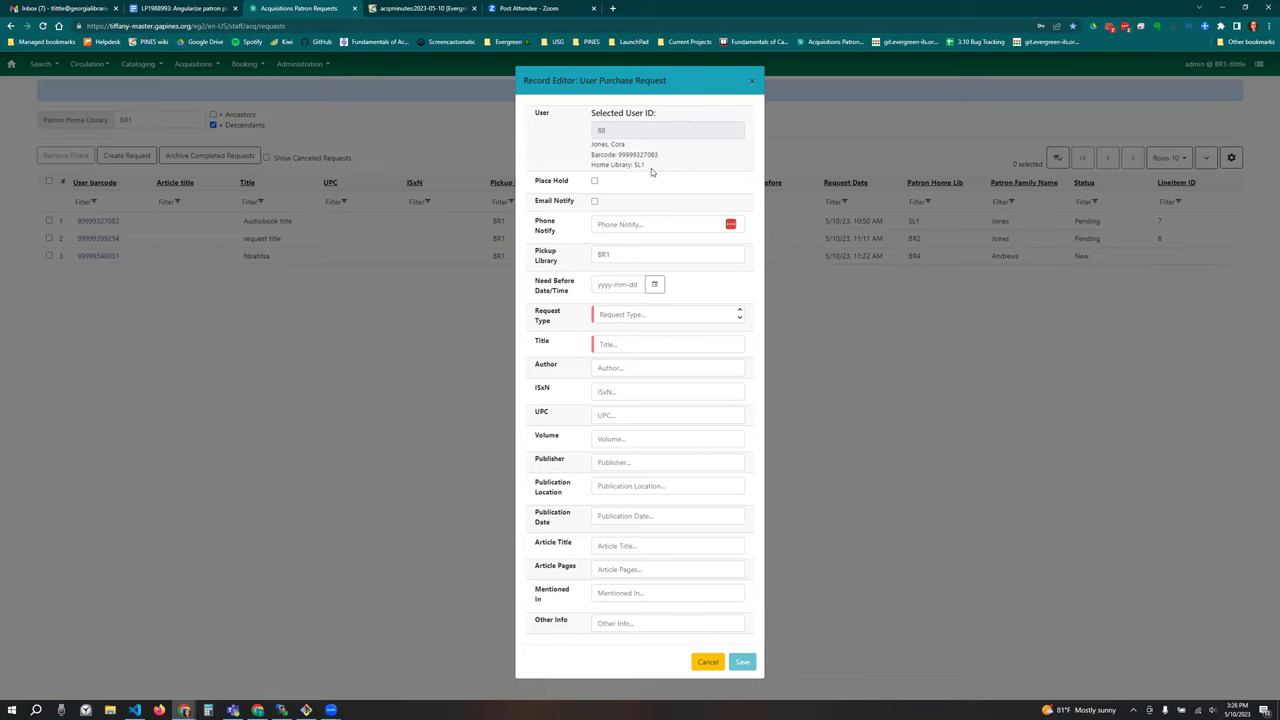
Step: Tick Place Hold, set request type Books, title 'New title', and save the request
click(595, 182)
click(641, 314)
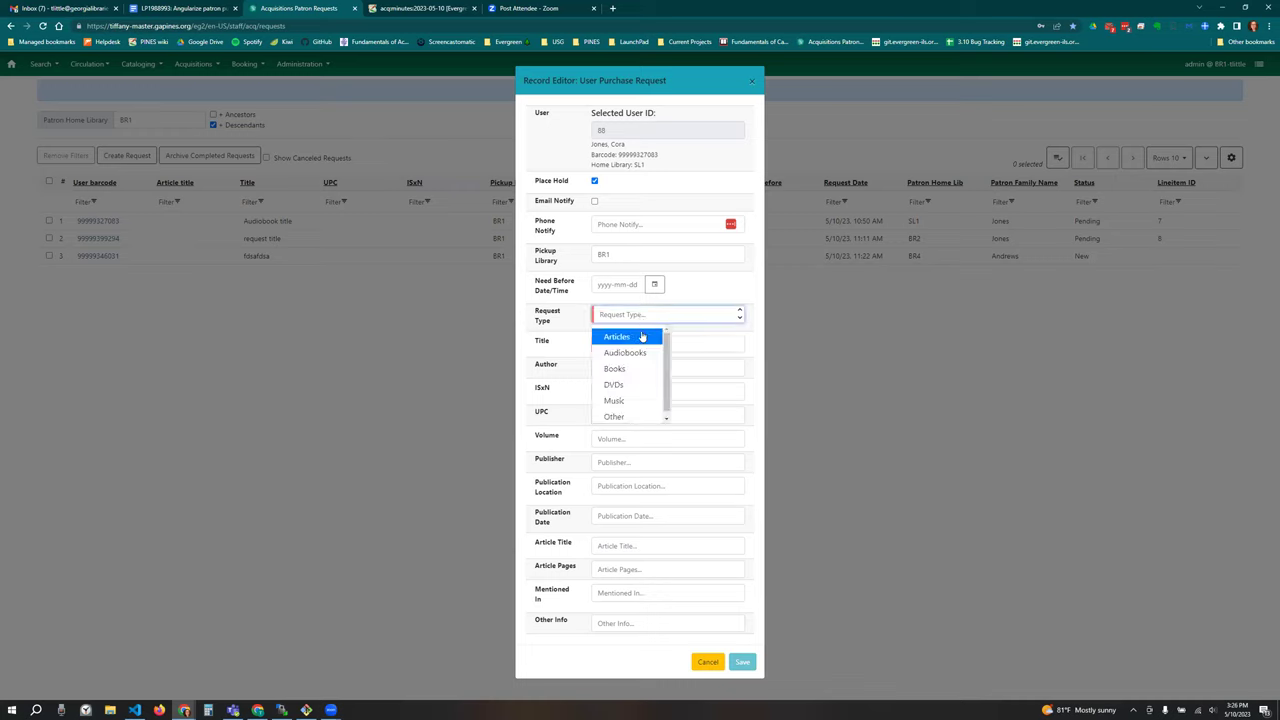
click(632, 365)
click(626, 344)
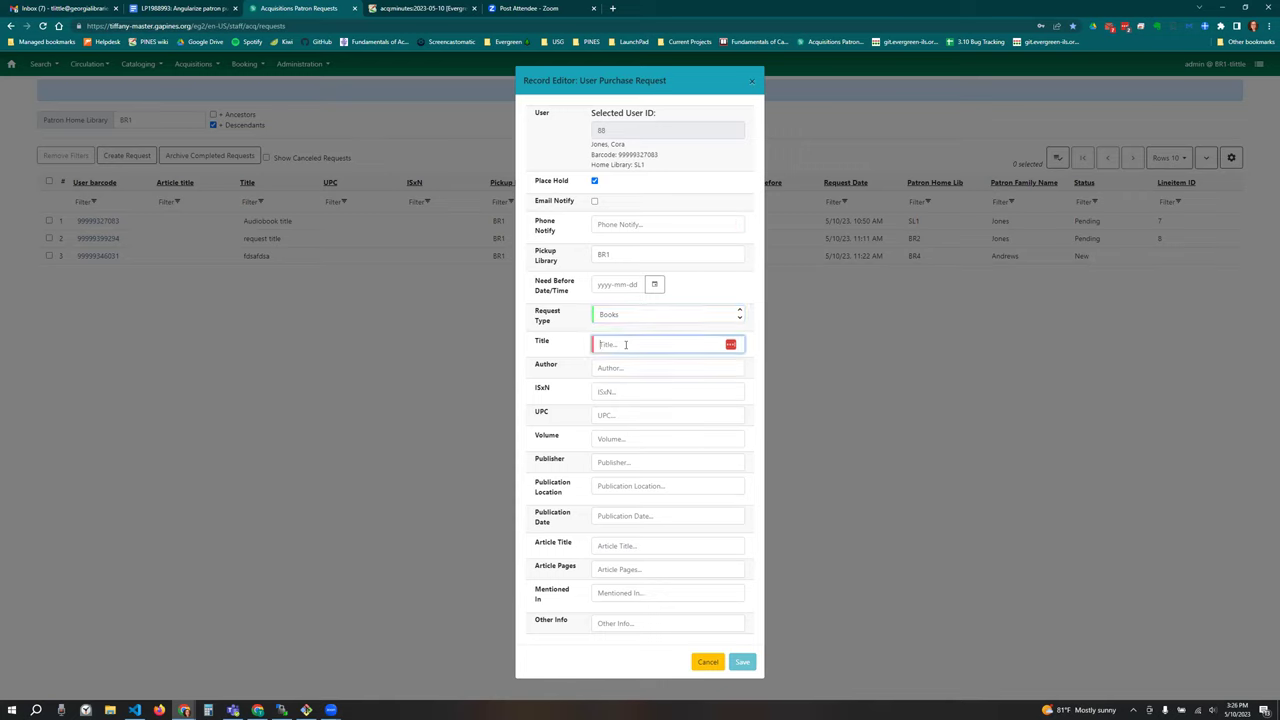
text(New title)
key(Tab)
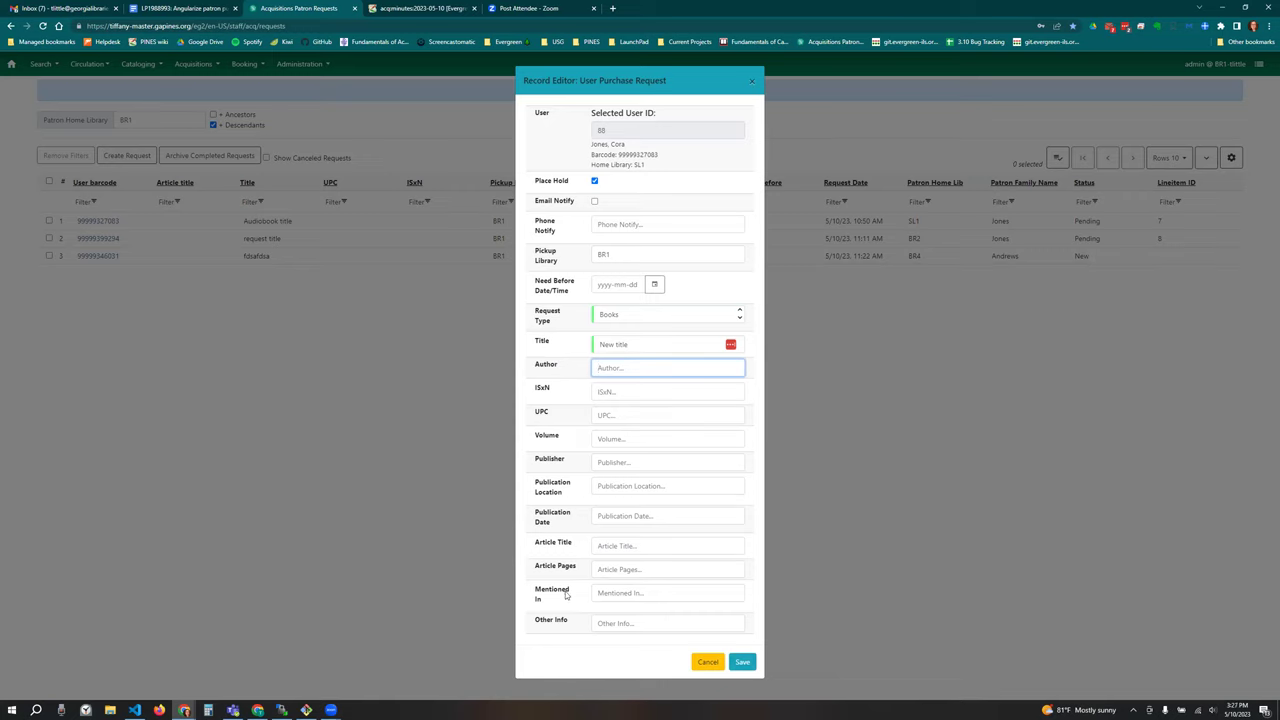
click(608, 622)
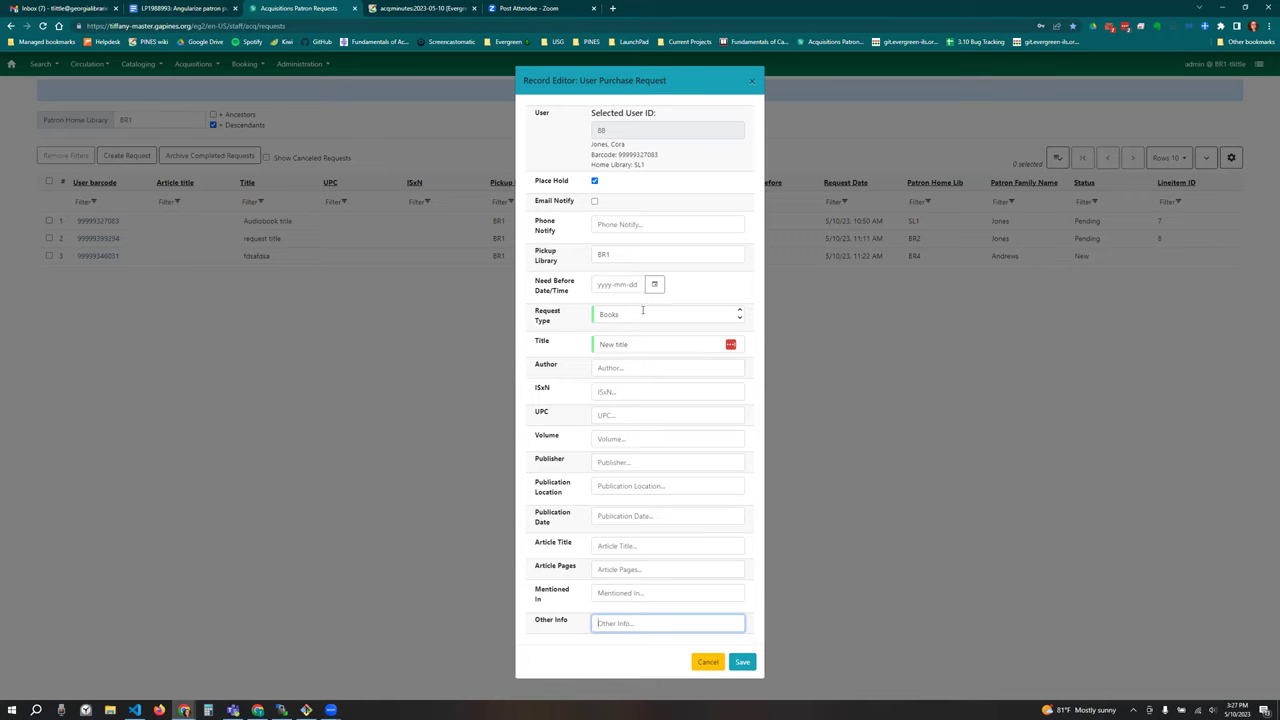
click(641, 225)
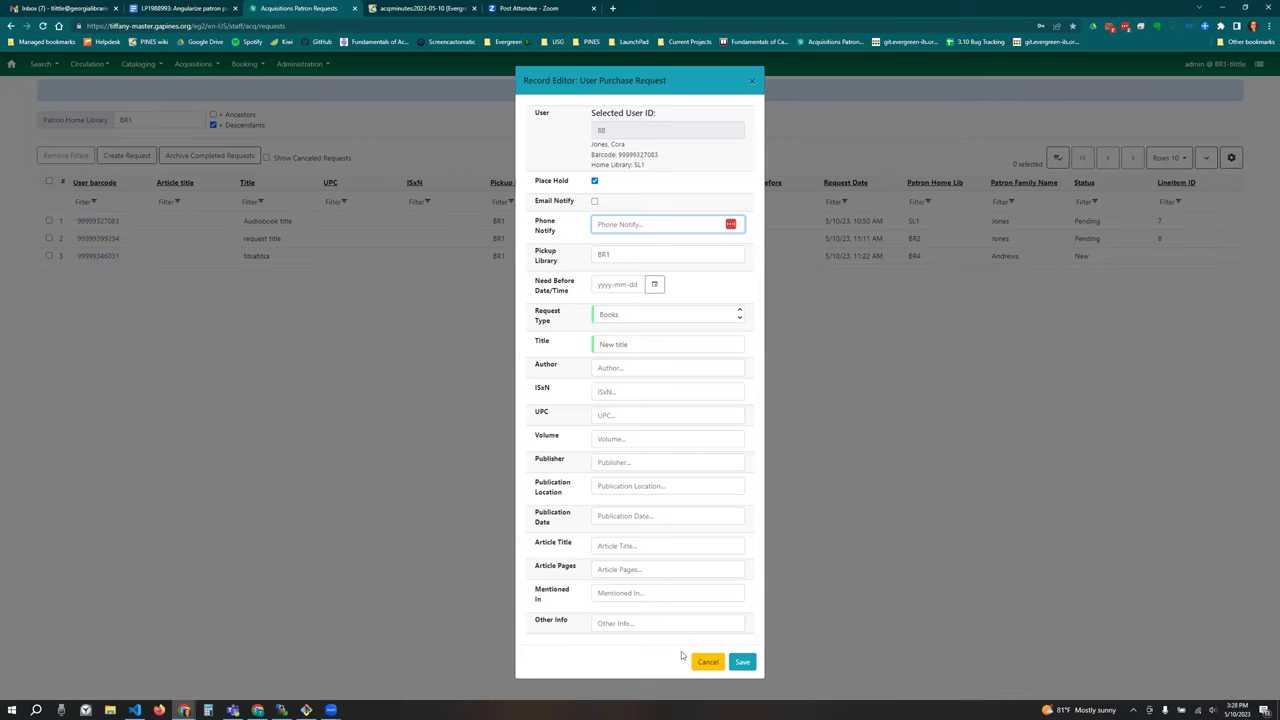
click(743, 662)
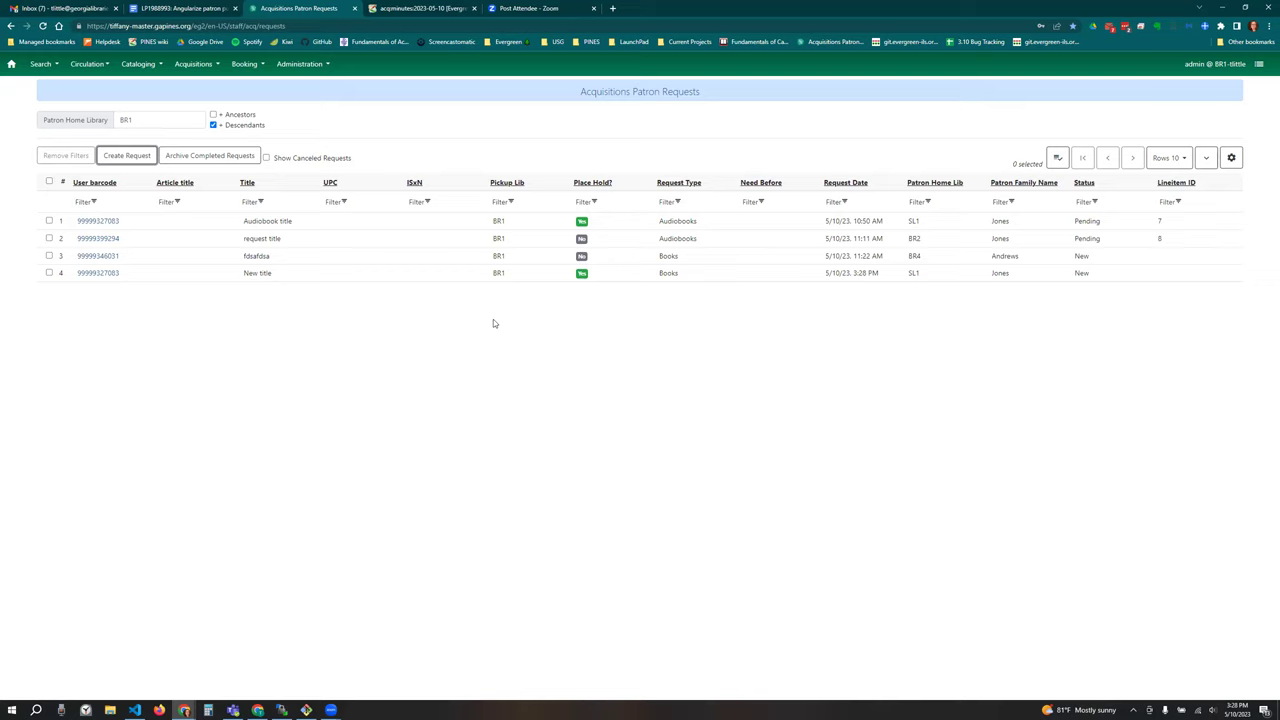
click(310, 277)
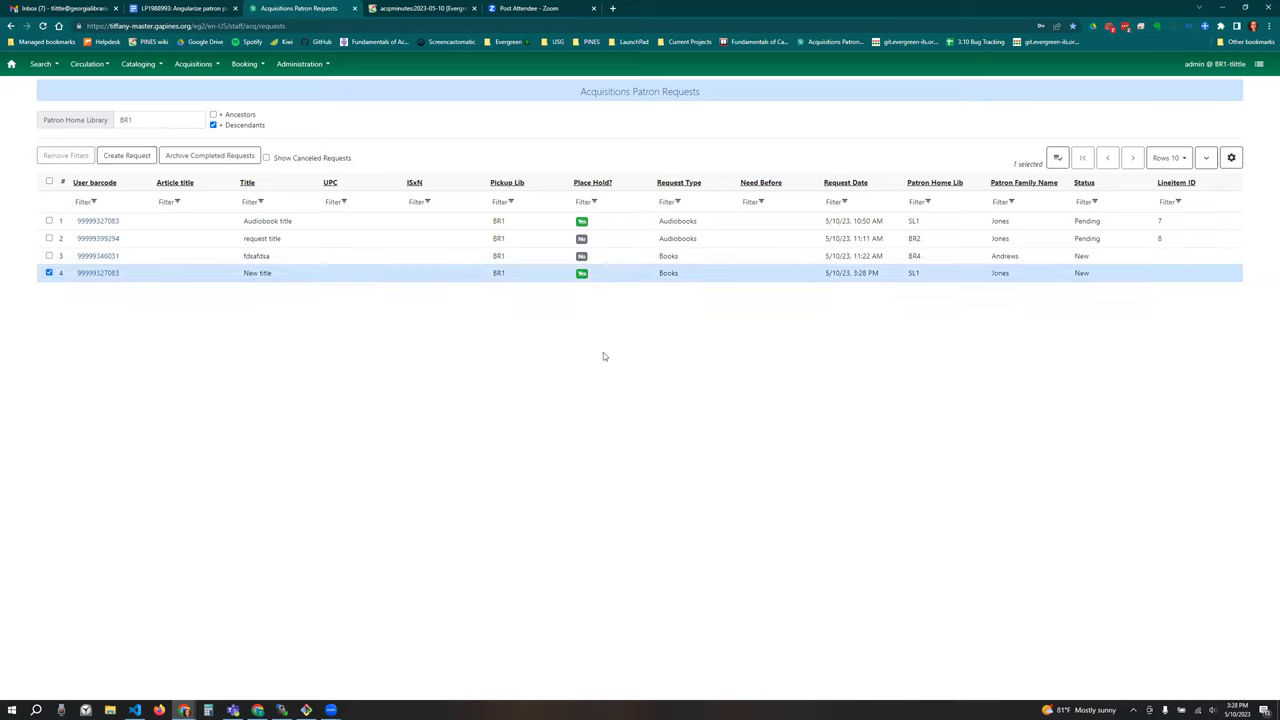
click(93, 274)
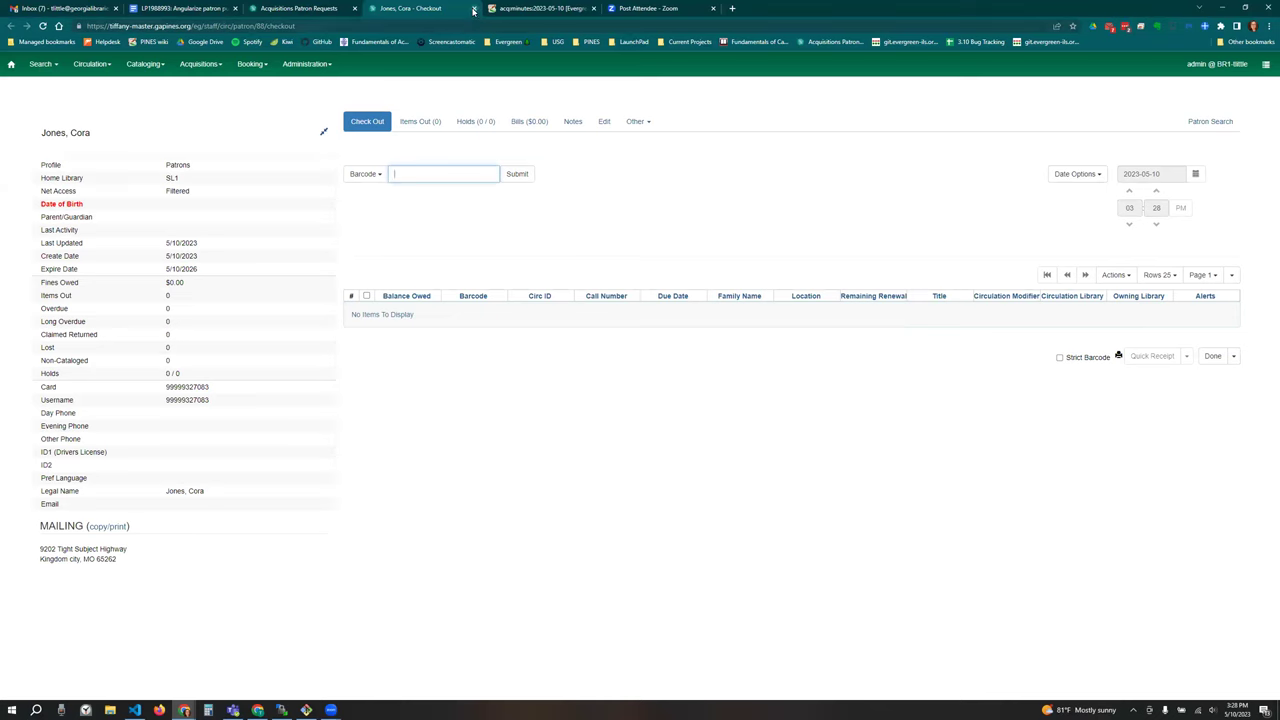
key(ctrl+w)
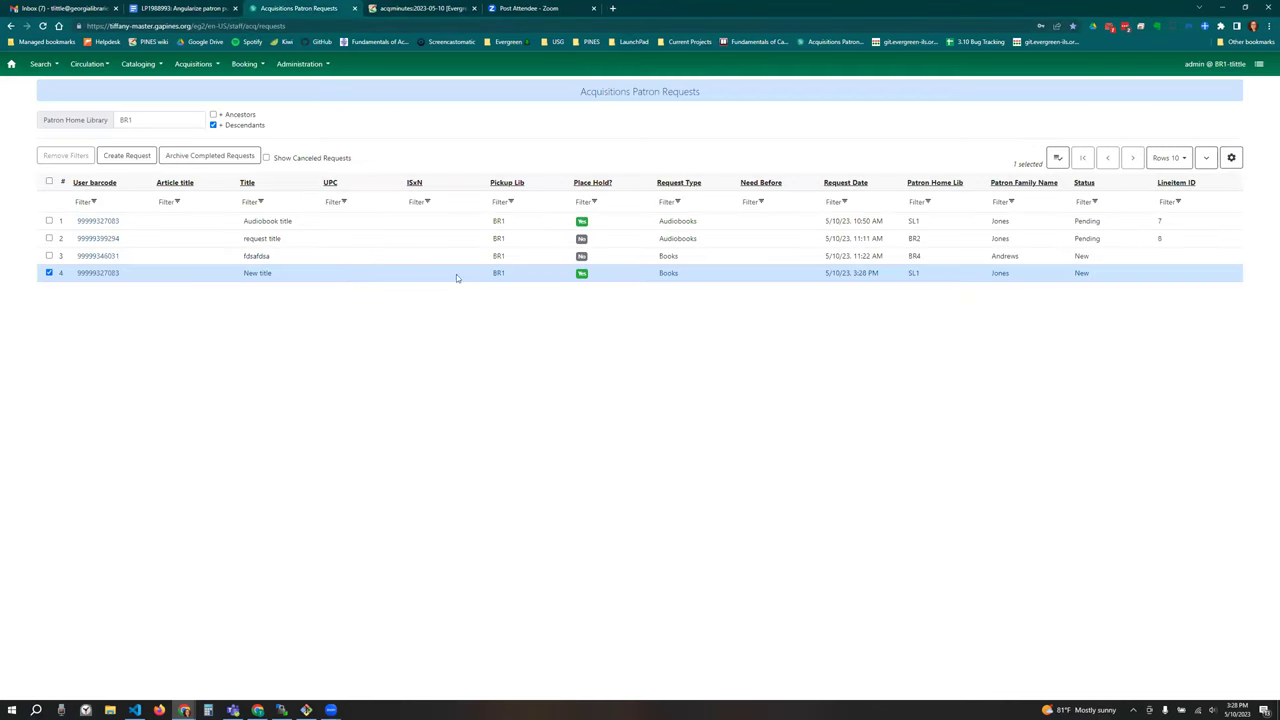
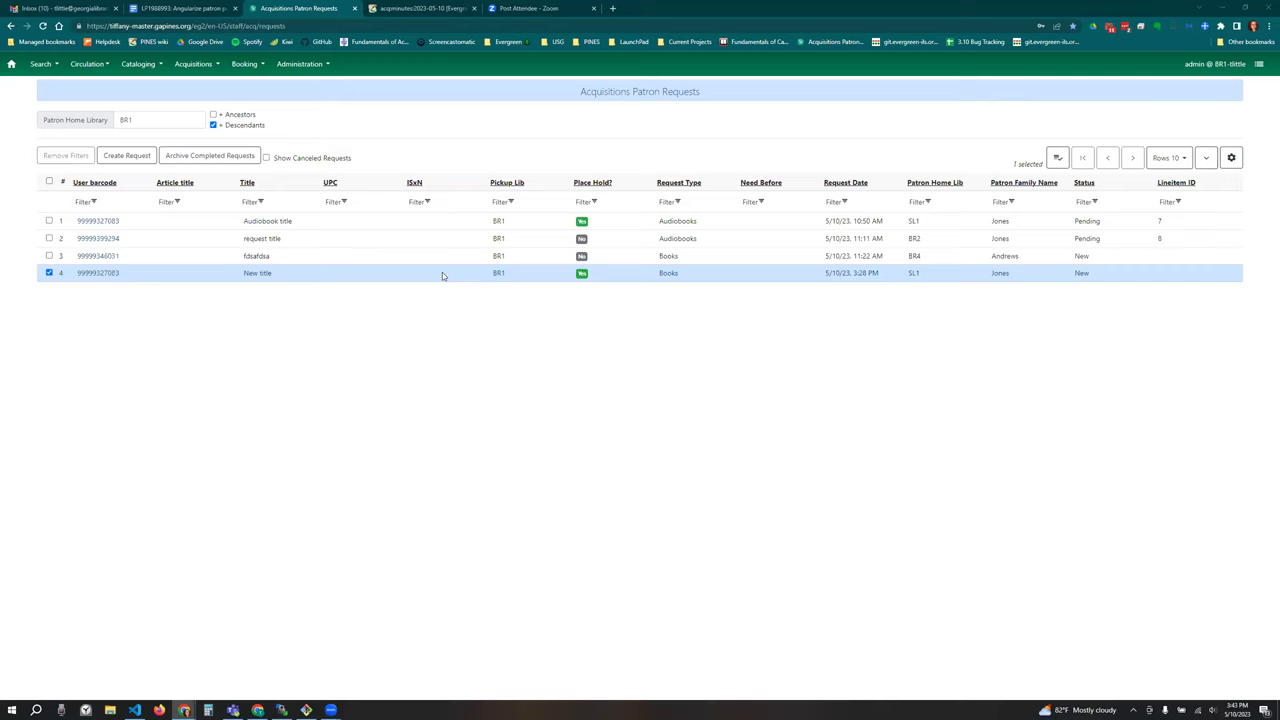
Step: Start cancelling the New title request, back out, then search for its matching line items
right_click(442, 275)
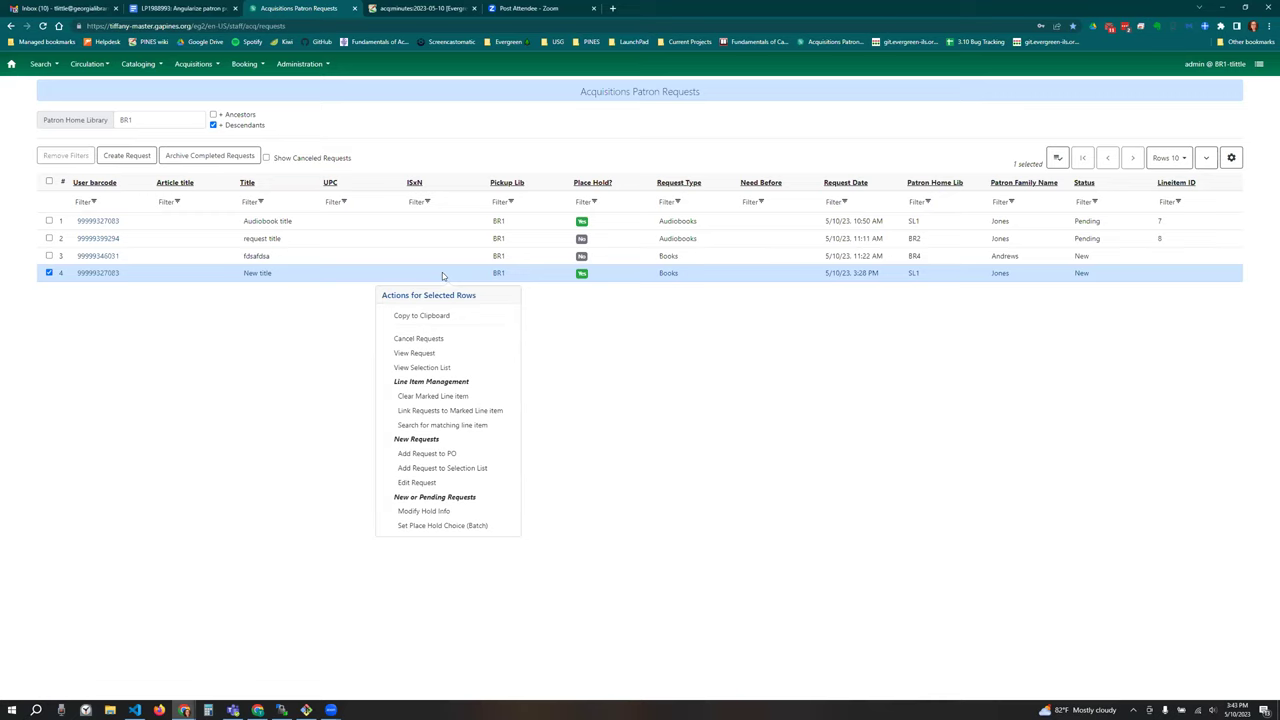
click(448, 341)
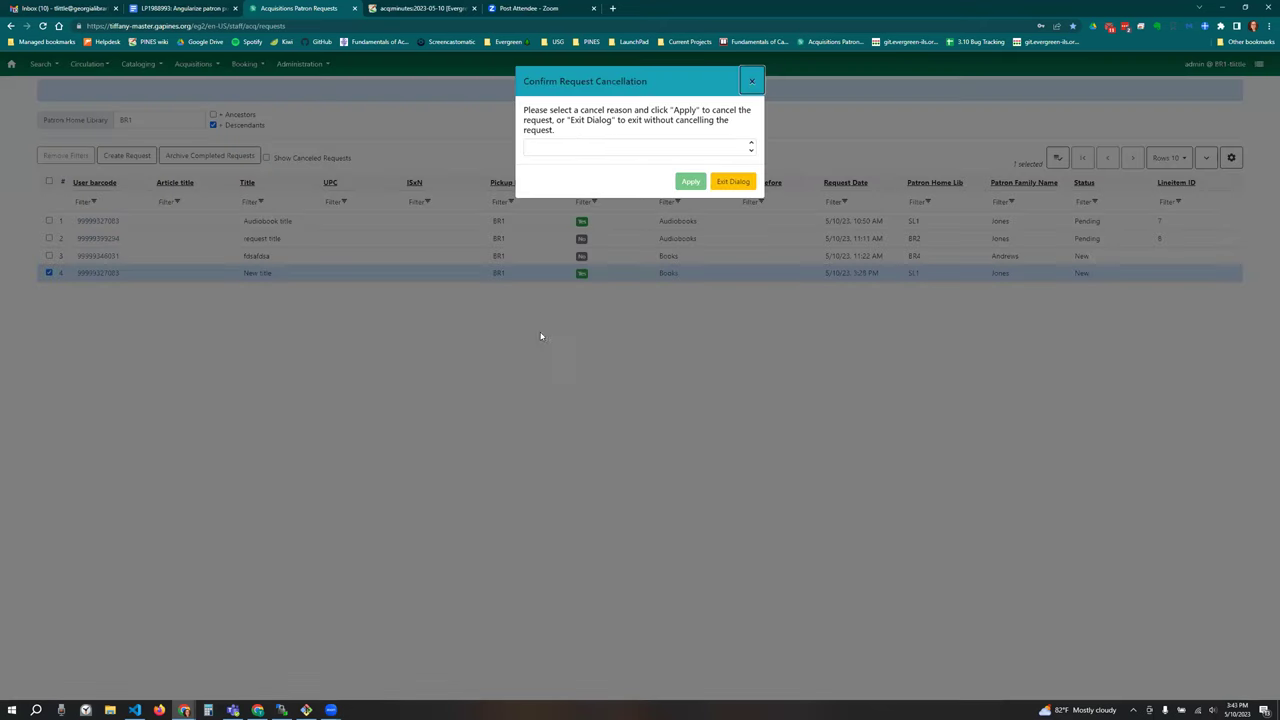
click(584, 146)
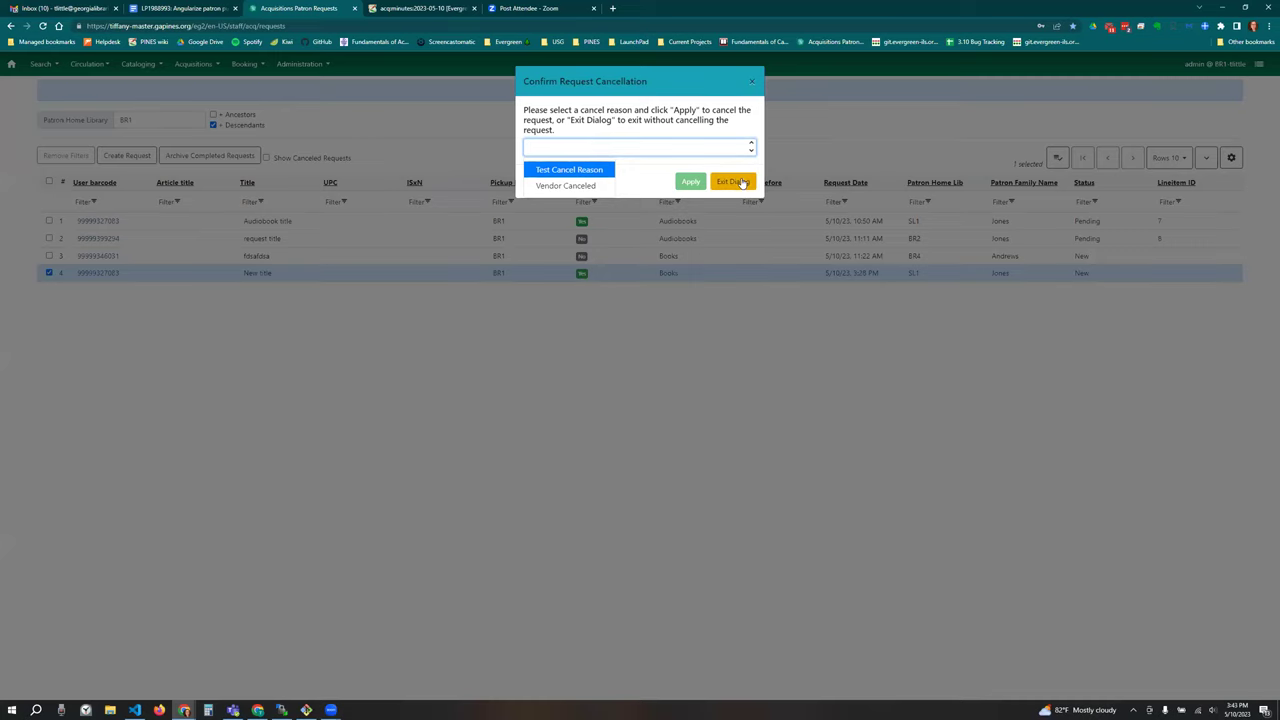
click(742, 183)
right_click(327, 276)
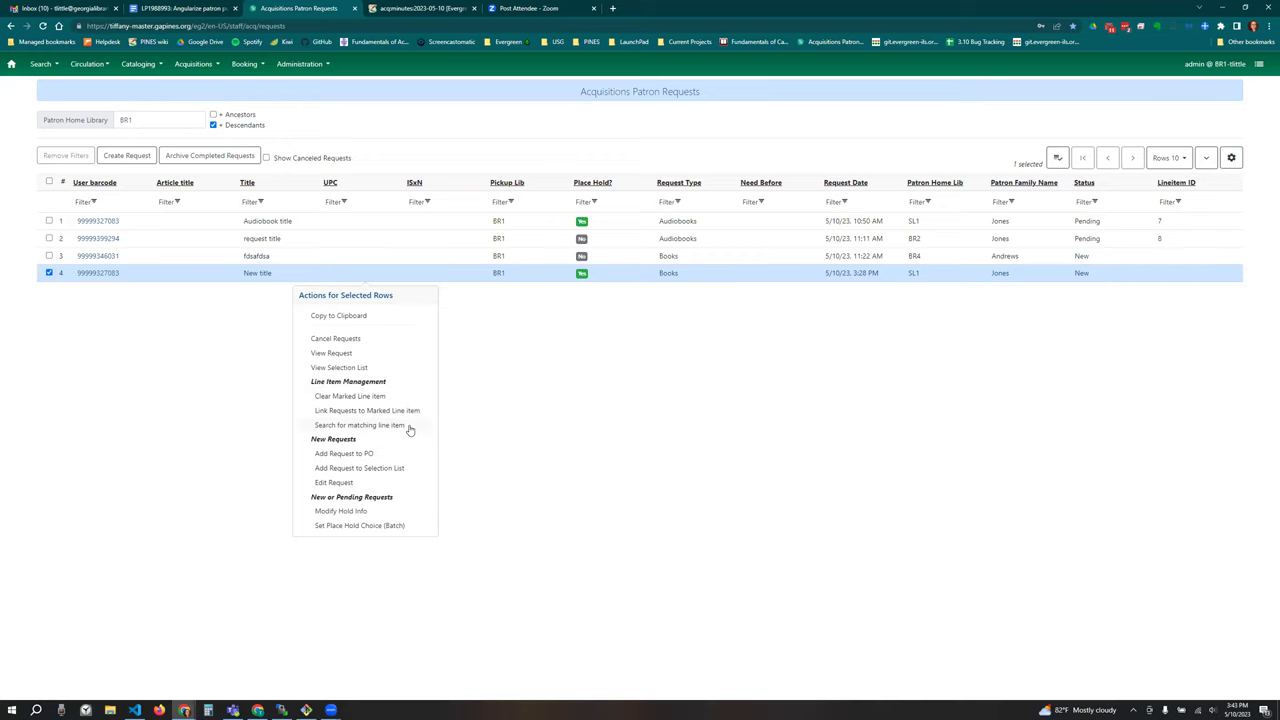
click(407, 427)
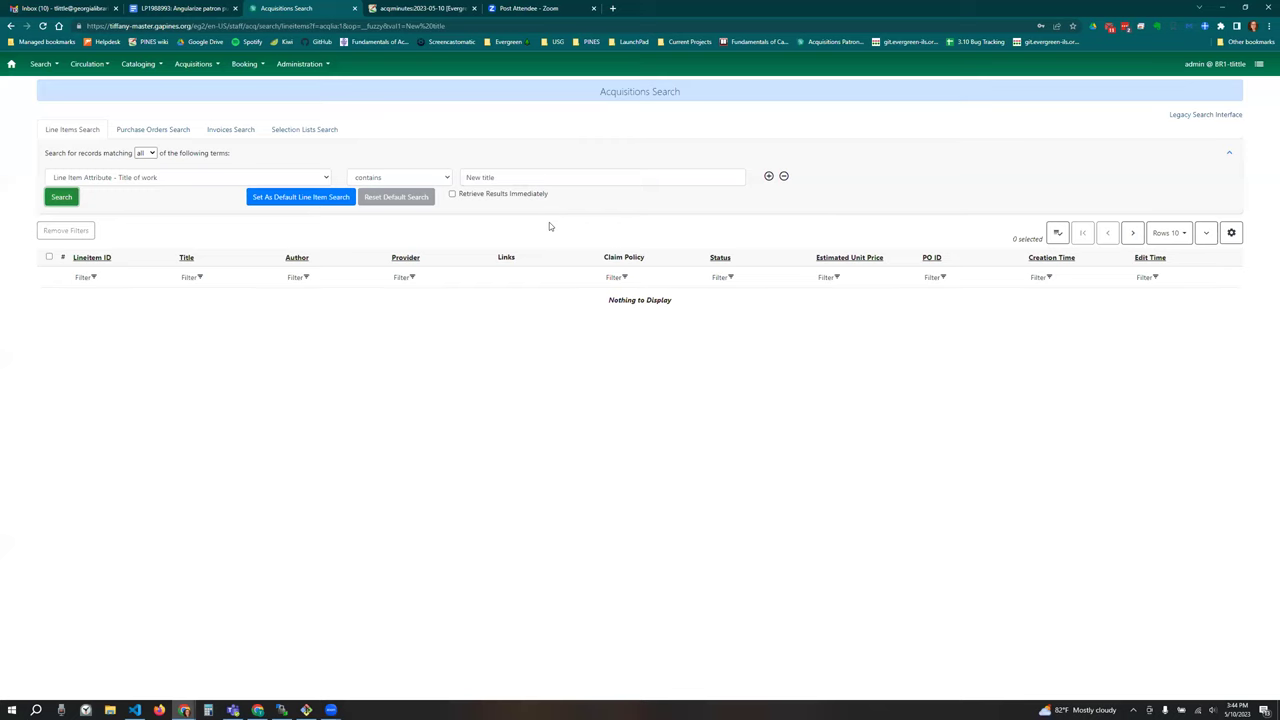
Step: Search line items for titles containing 'a'
triple_click(499, 176)
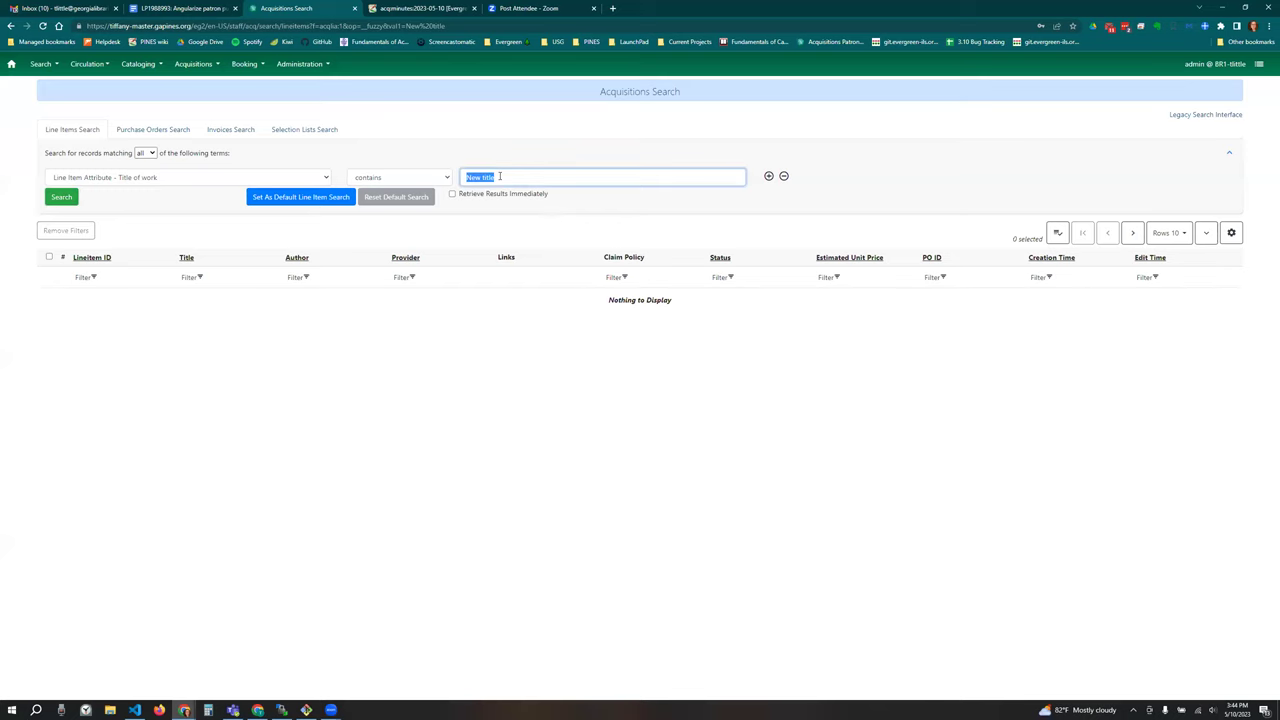
text(a)
key(Return)
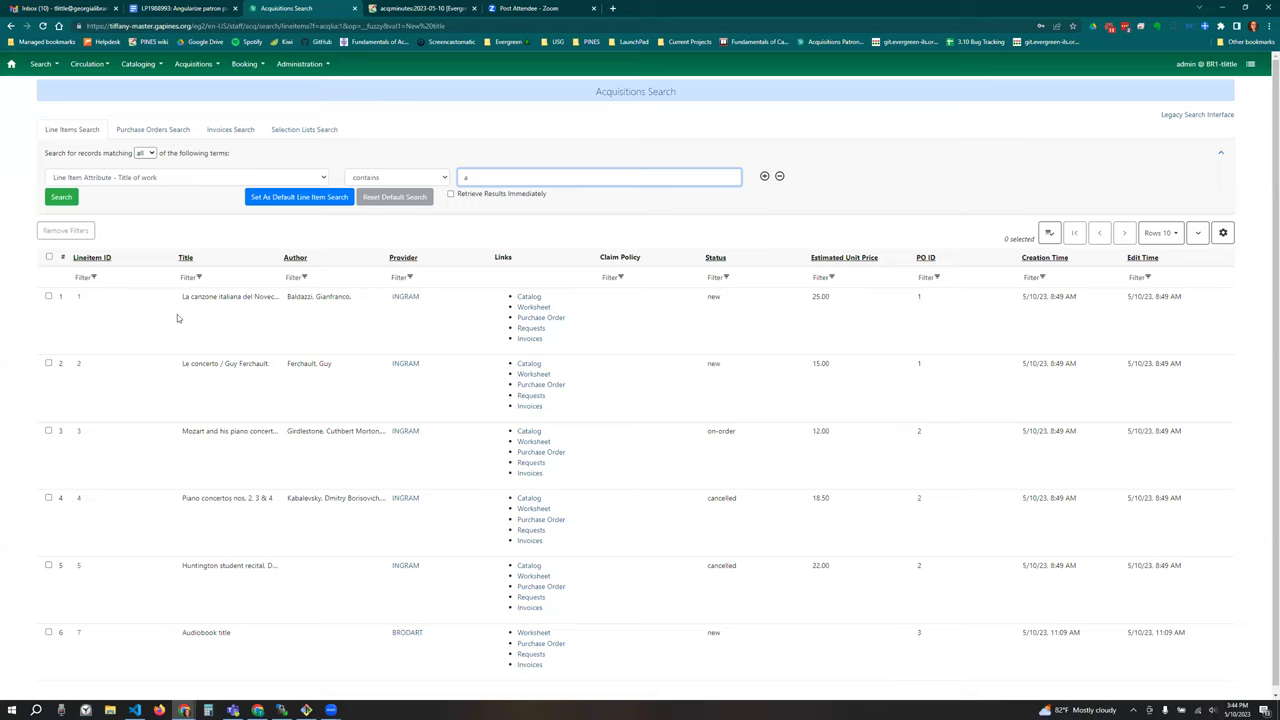
Step: Mark line item 1 for patron requests
click(49, 296)
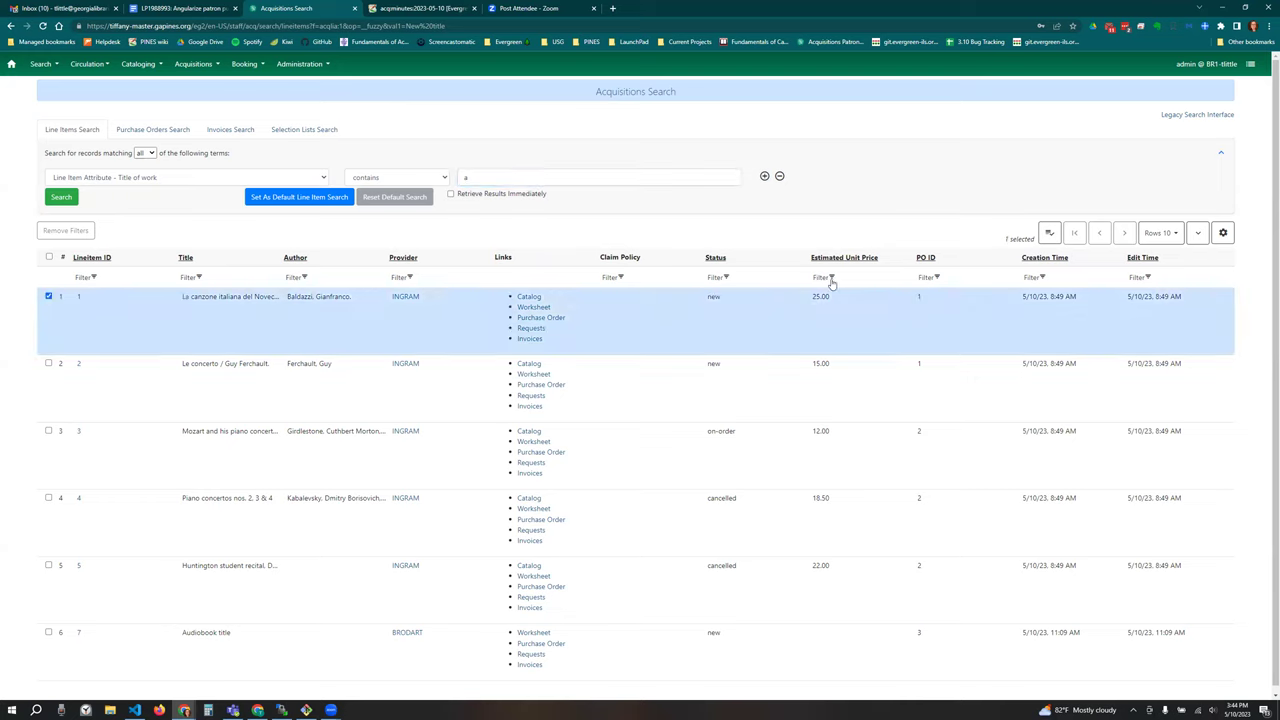
click(1049, 233)
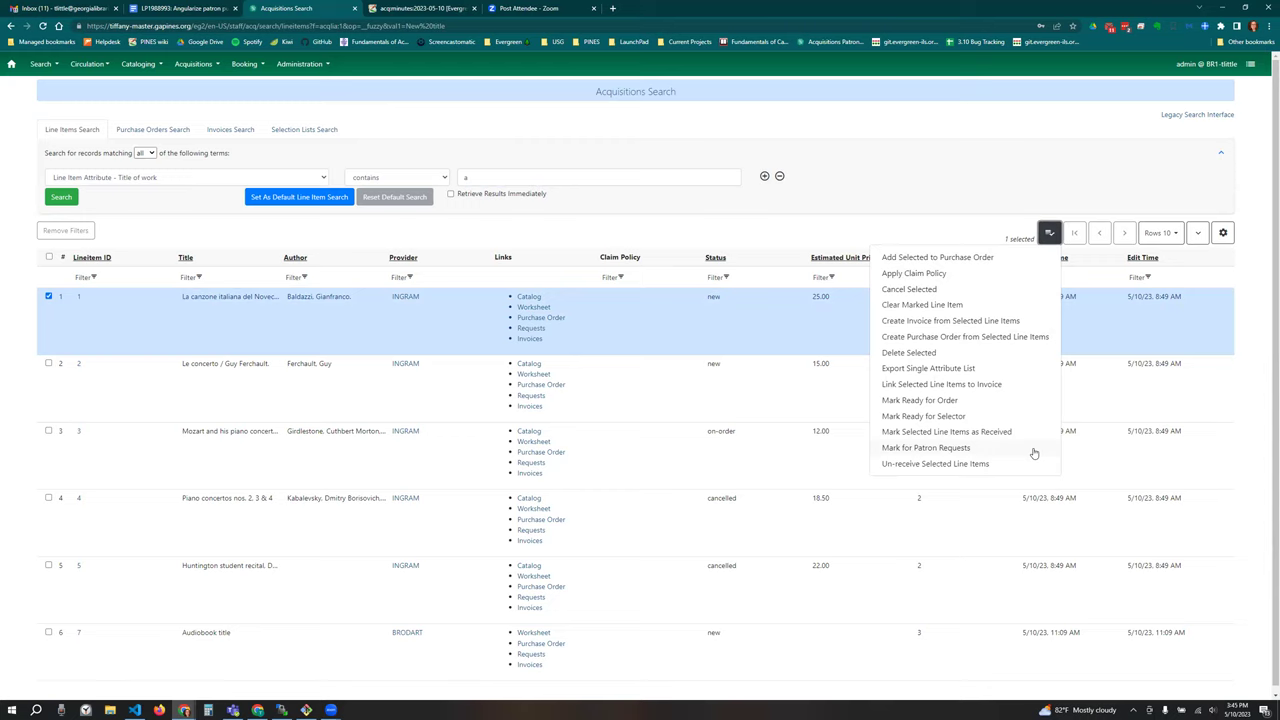
click(1033, 450)
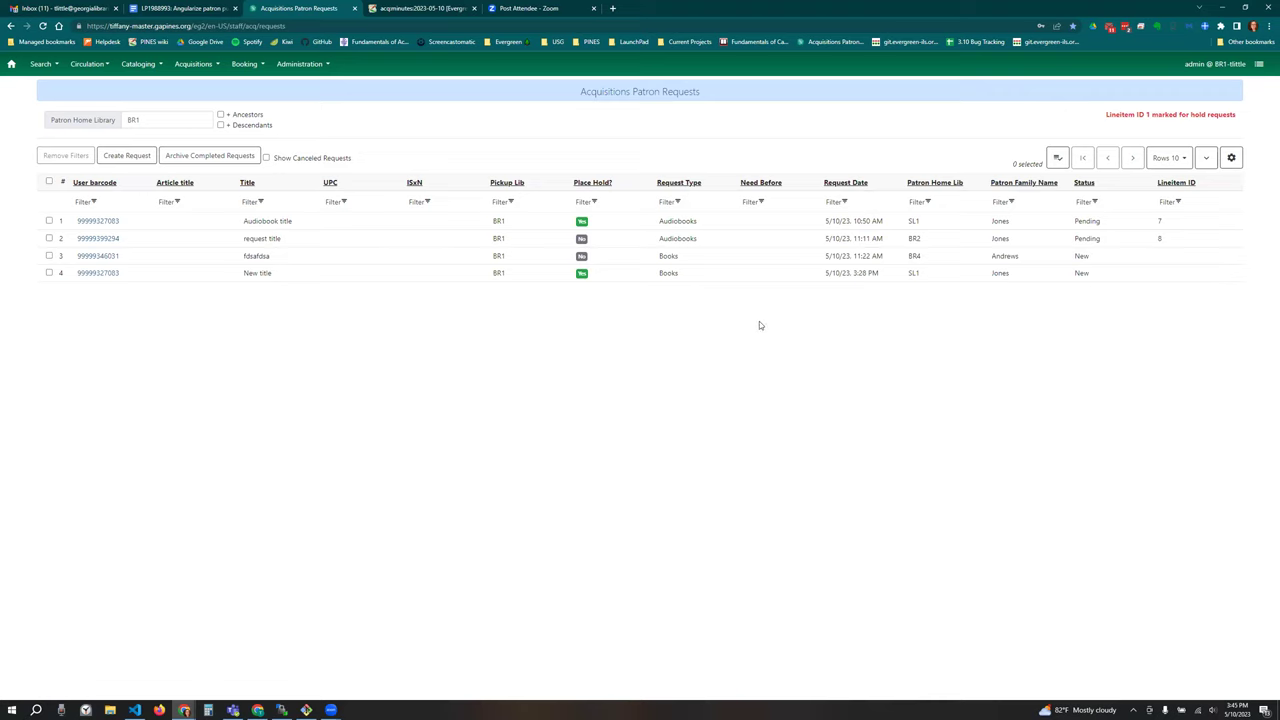
Step: Link the New title and fdsafdsa requests to marked line item 1 and confirm
click(49, 273)
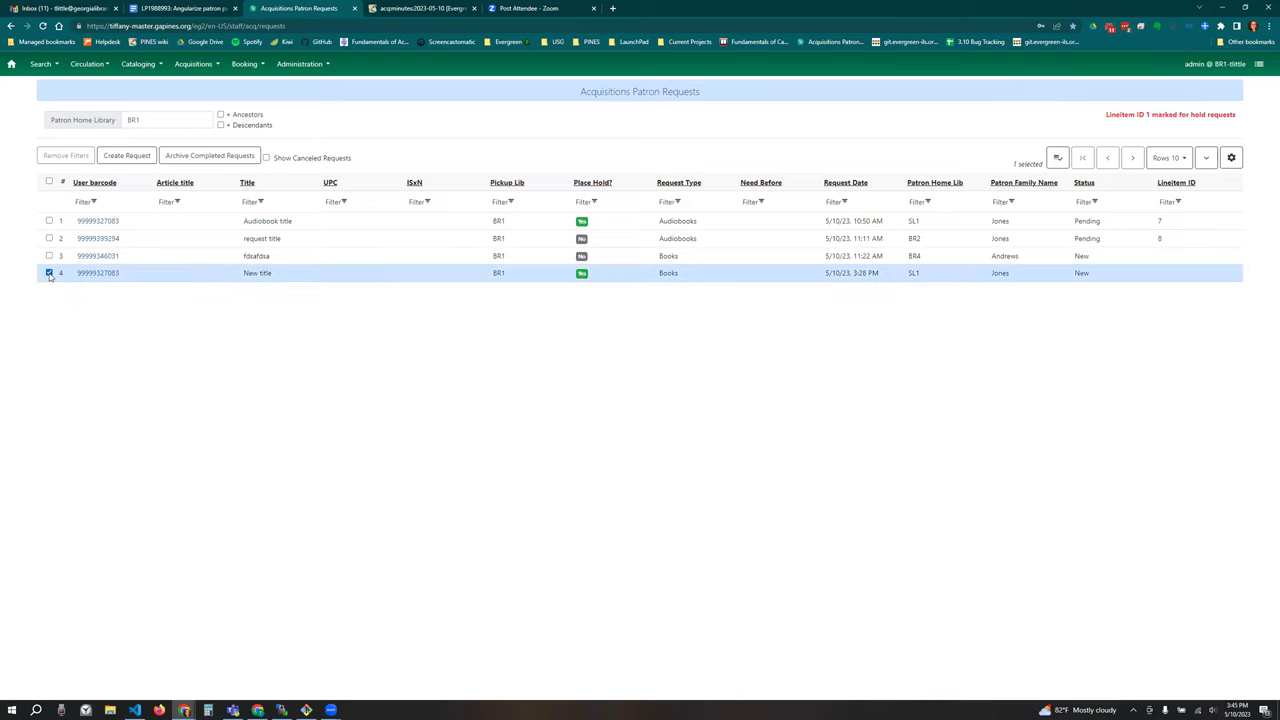
click(48, 255)
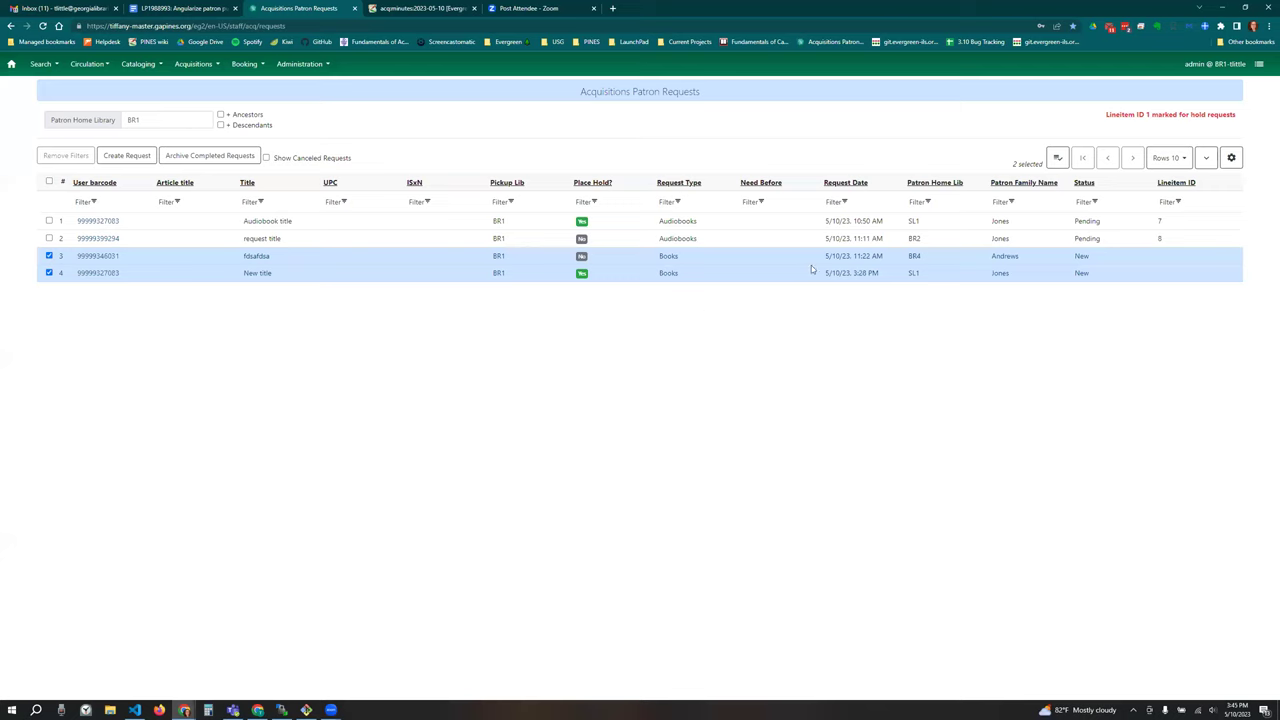
right_click(635, 270)
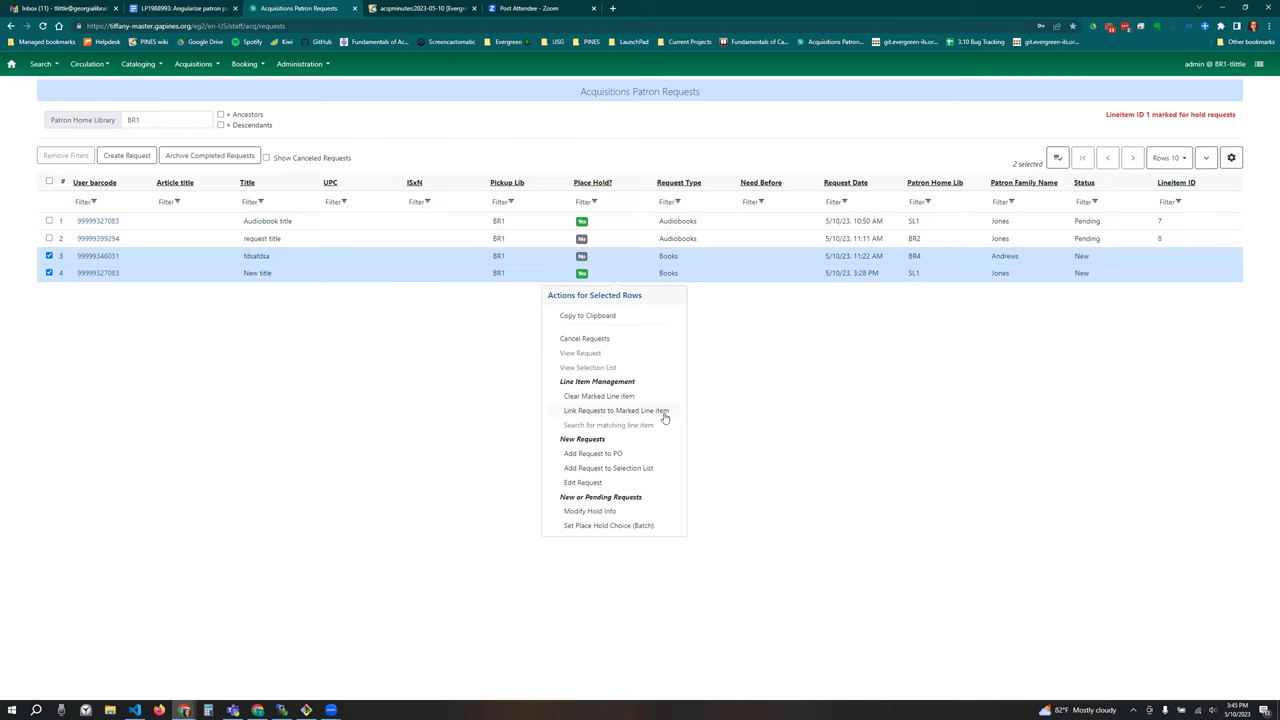
click(663, 412)
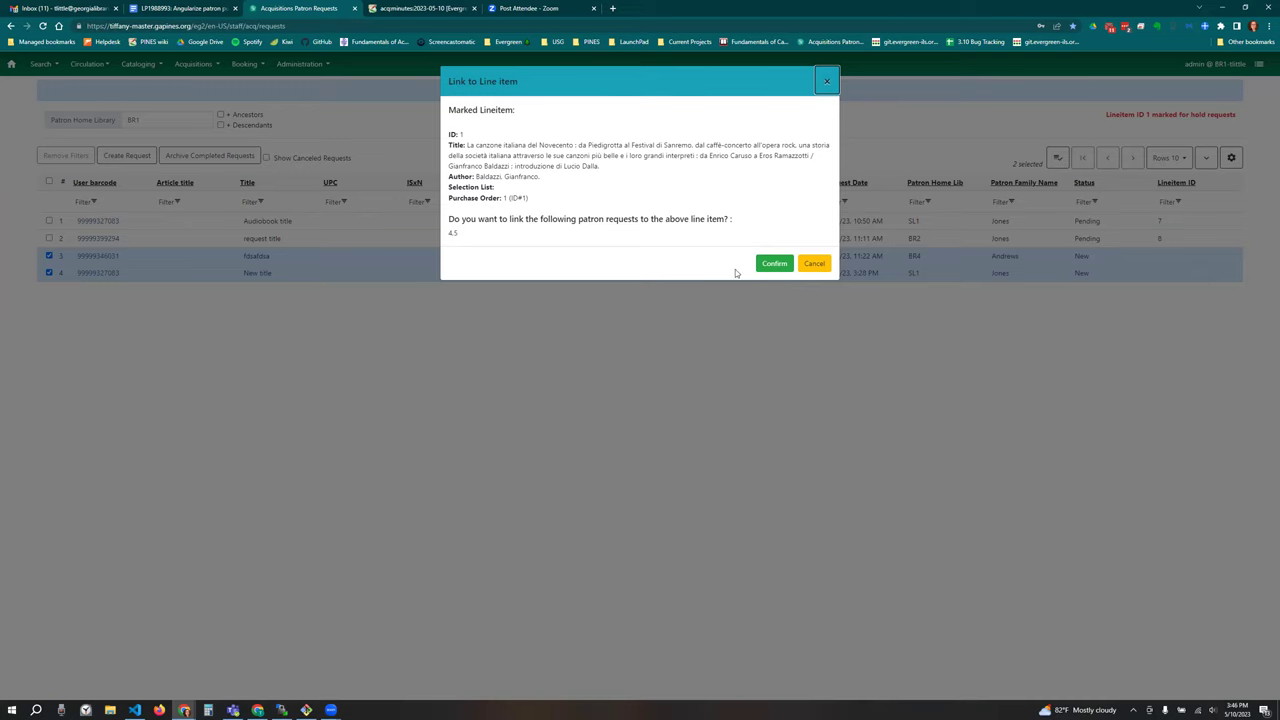
click(775, 263)
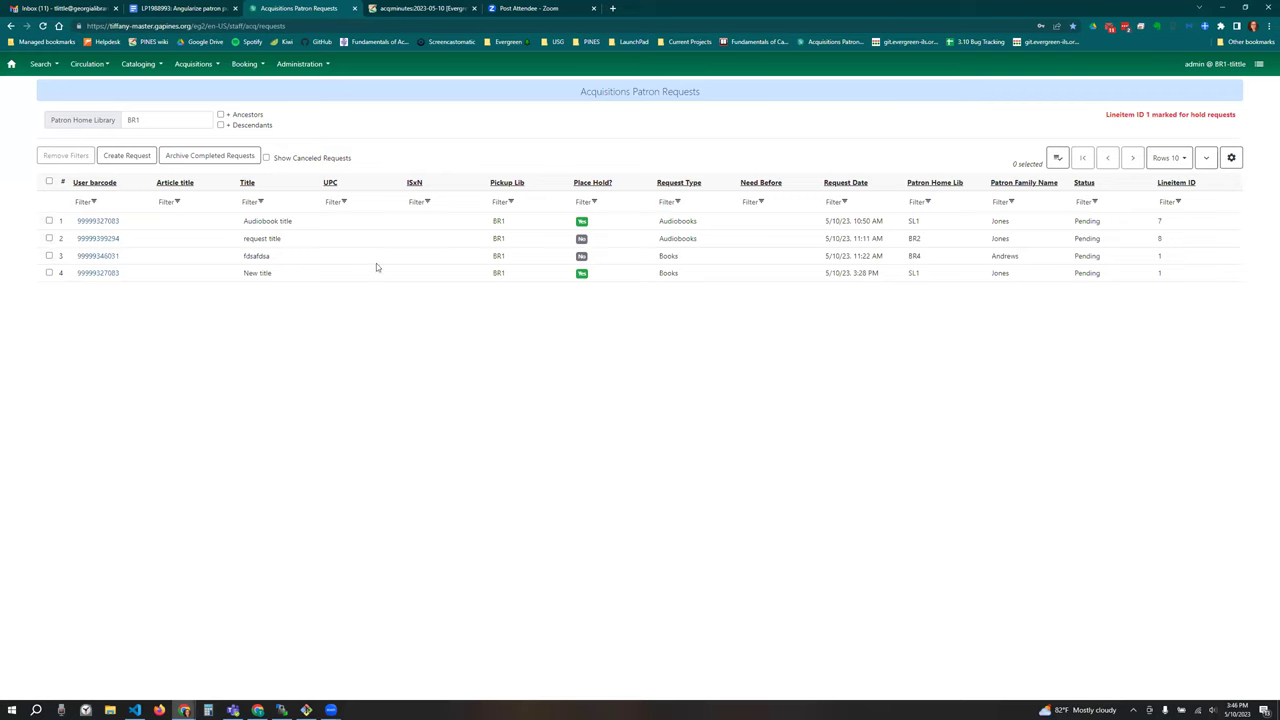
Step: Select the New title request, clear the marked line item, then deselect the request
click(1053, 261)
click(1152, 277)
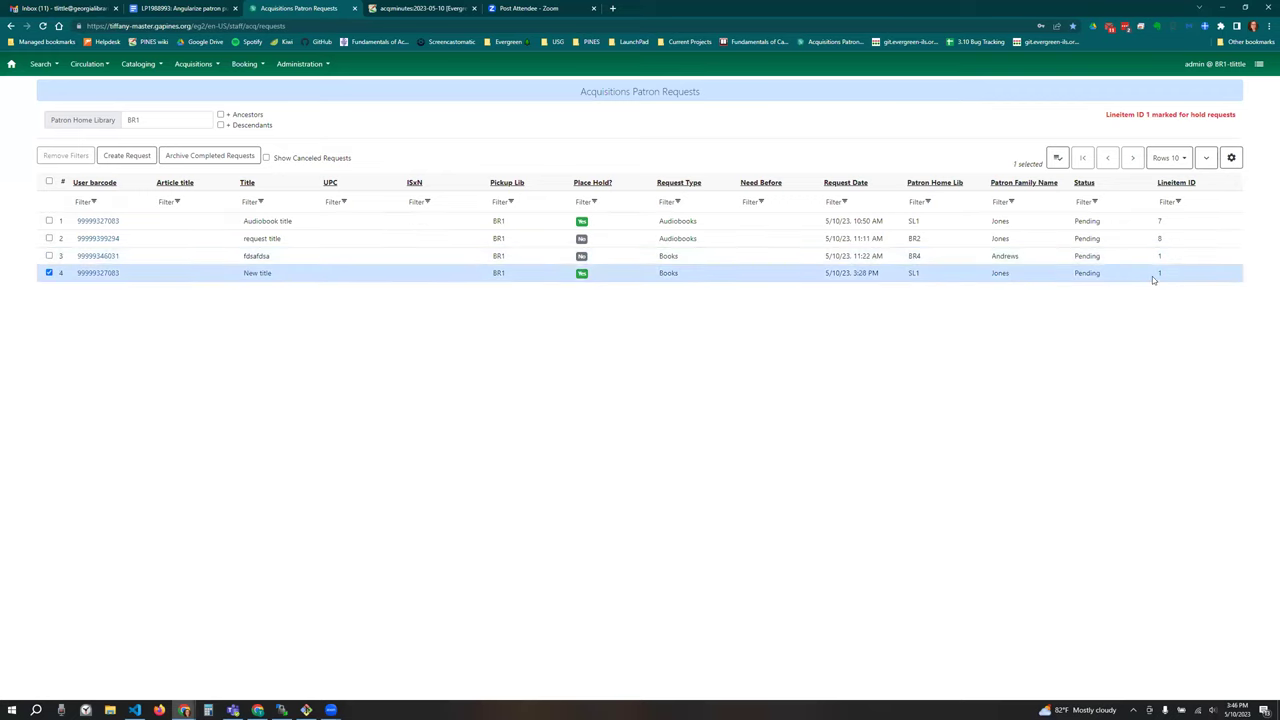
click(1147, 262)
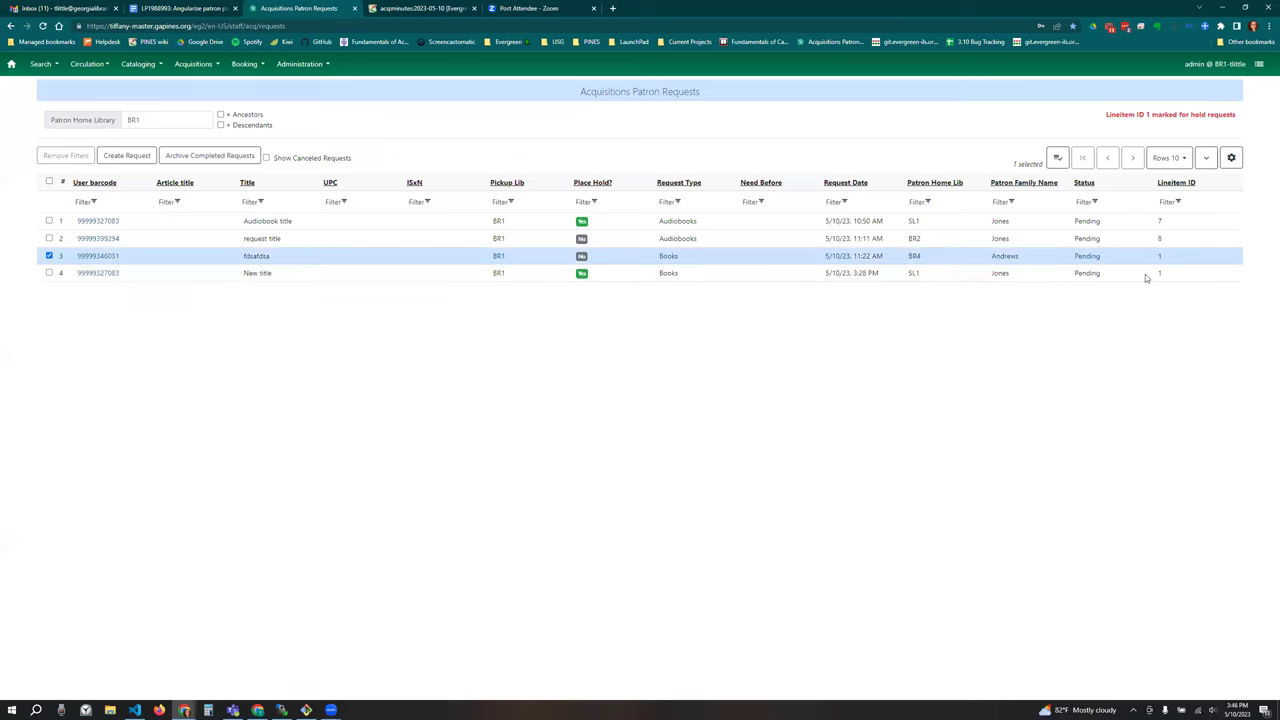
click(1146, 276)
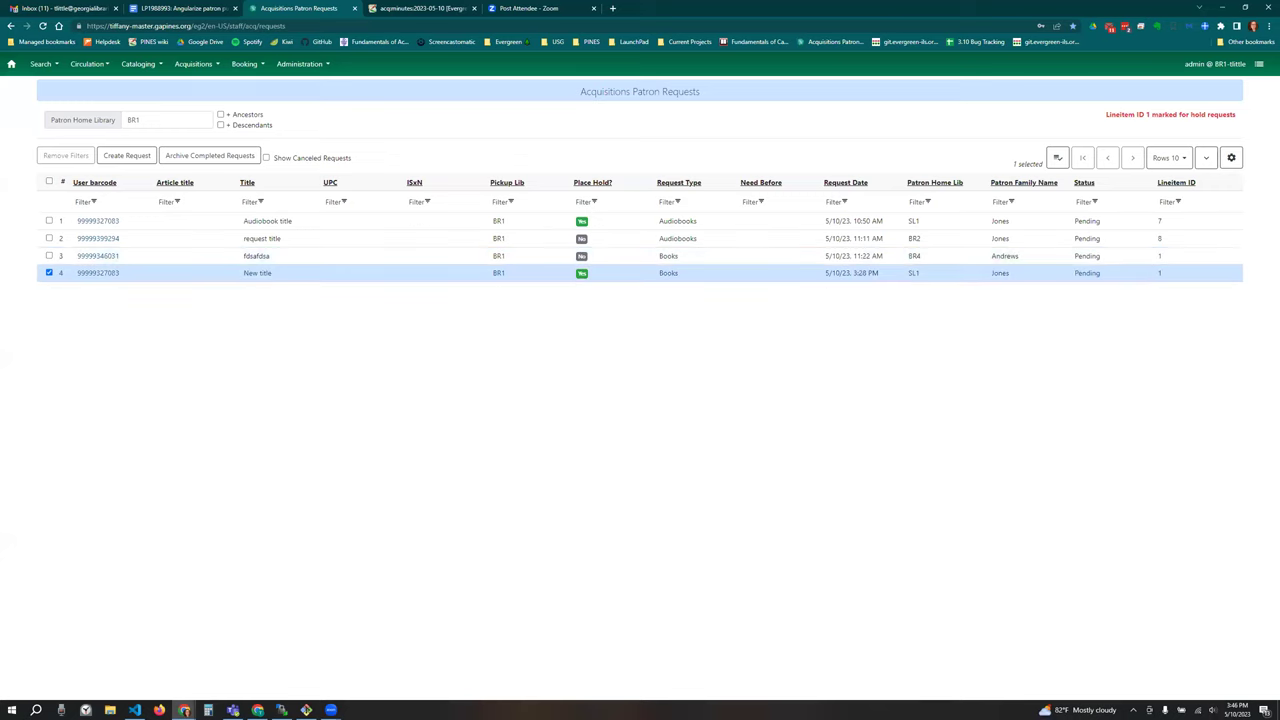
click(1057, 158)
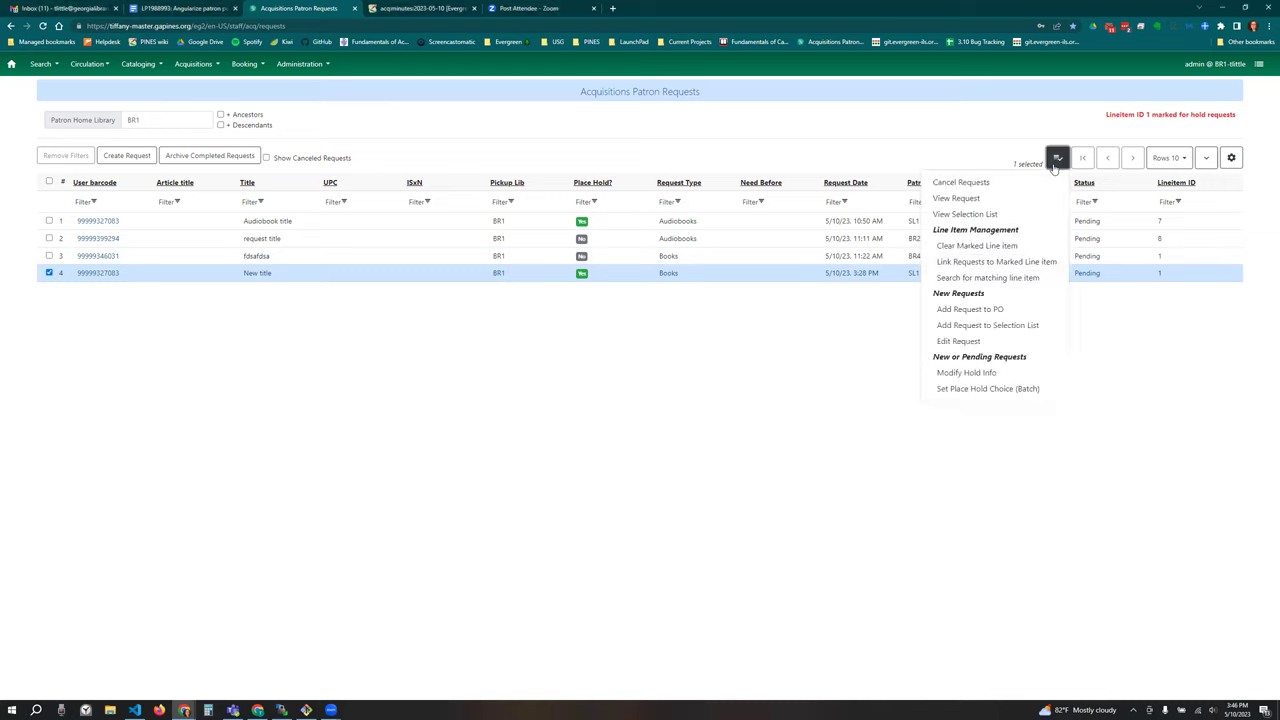
click(1043, 246)
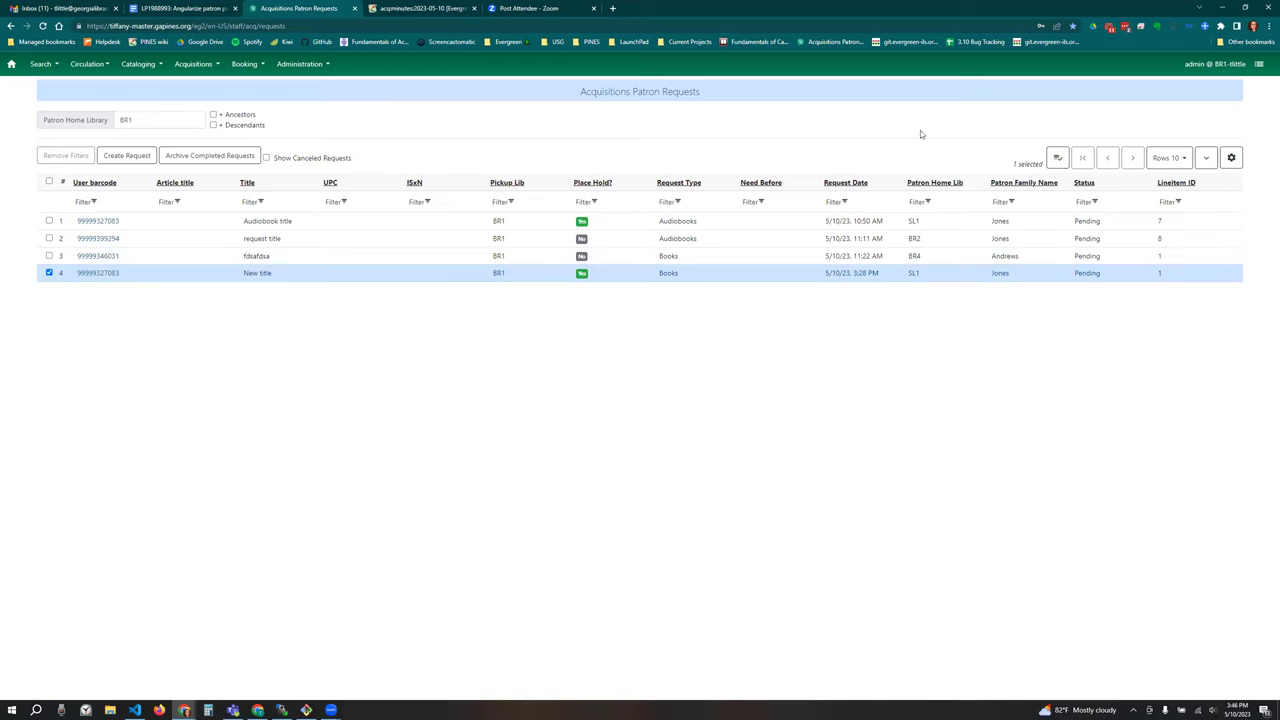
click(49, 273)
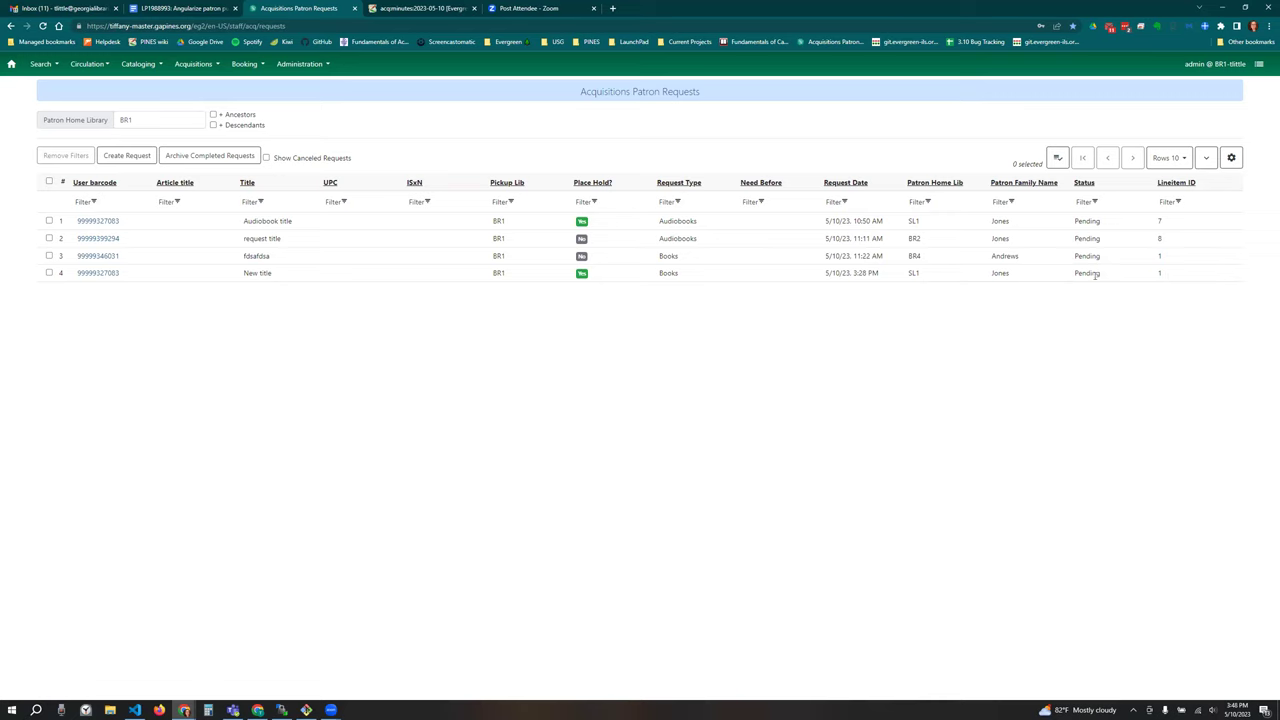
Step: Select and then deselect the New title request in the BR1 list
click(1057, 275)
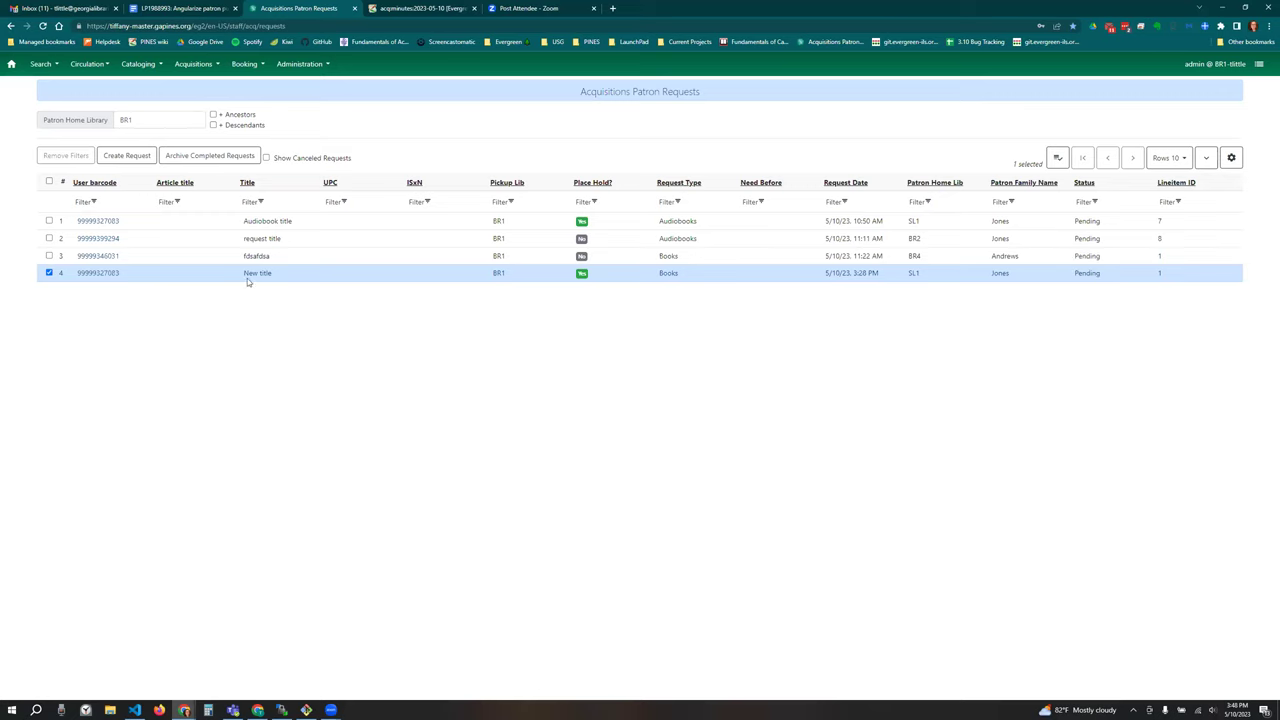
click(49, 273)
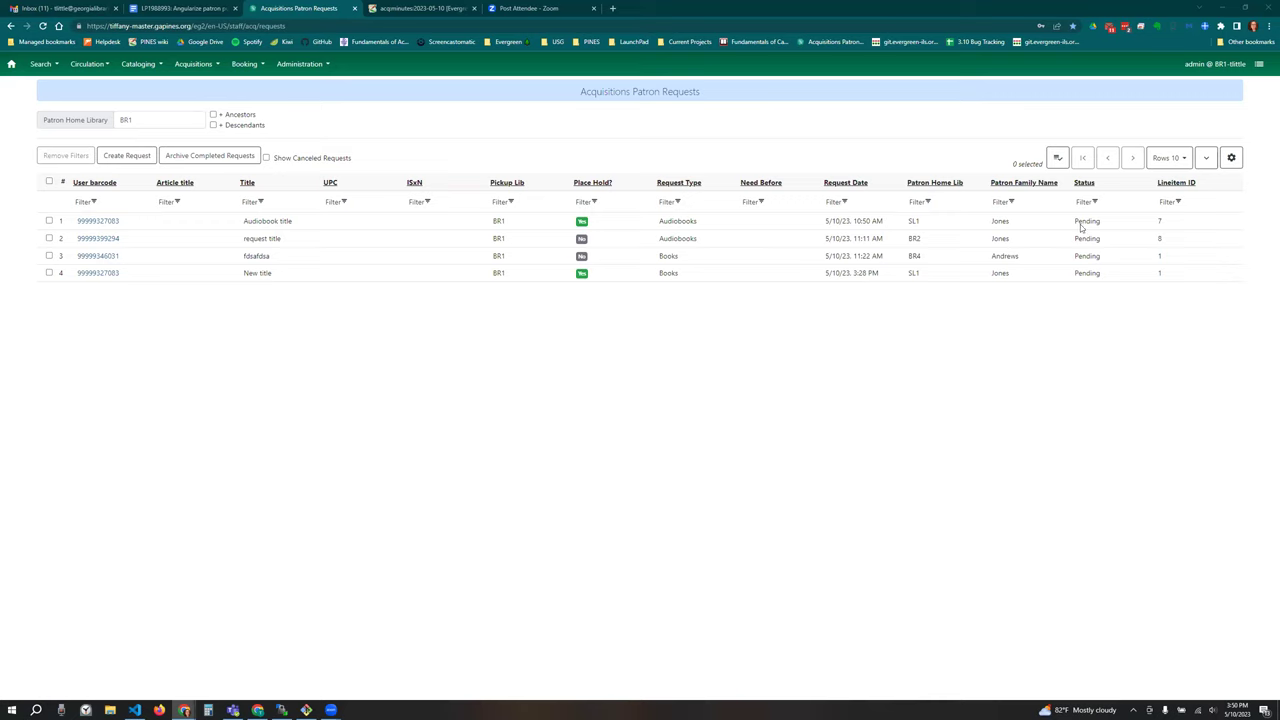
Step: Open and dismiss the New title request's actions menu, then deselect it
right_click(329, 275)
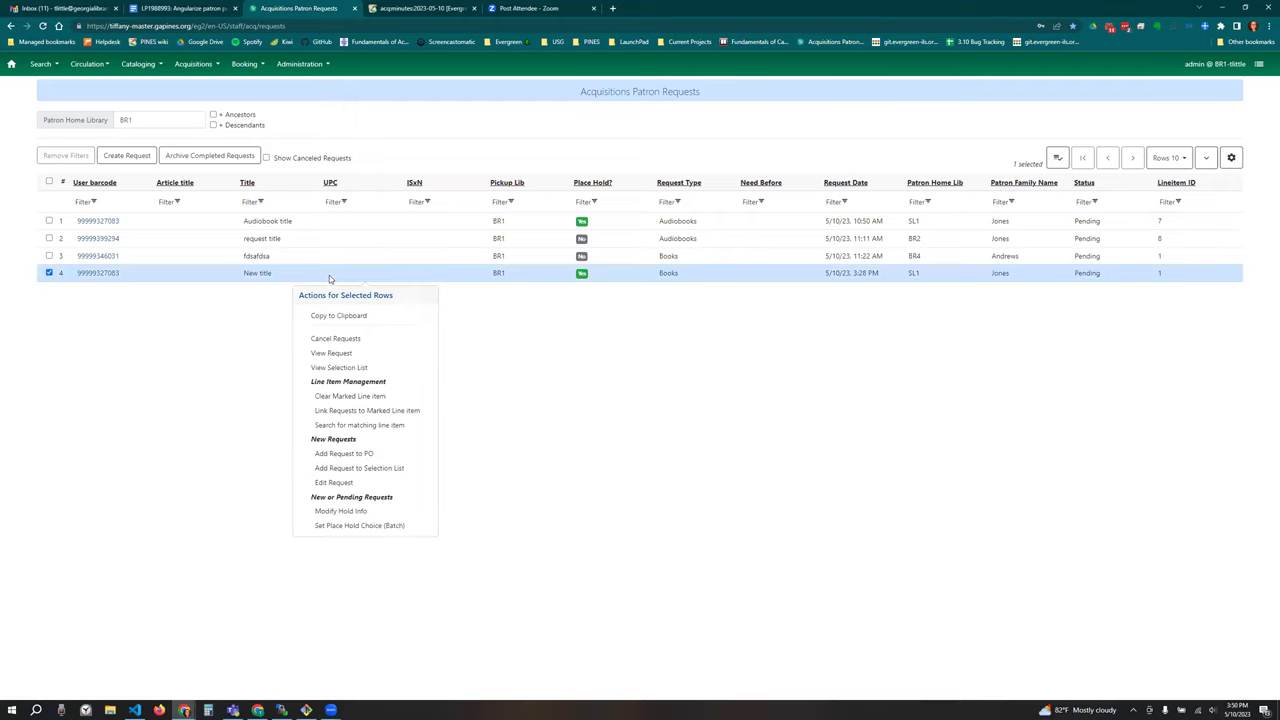
click(569, 400)
click(49, 273)
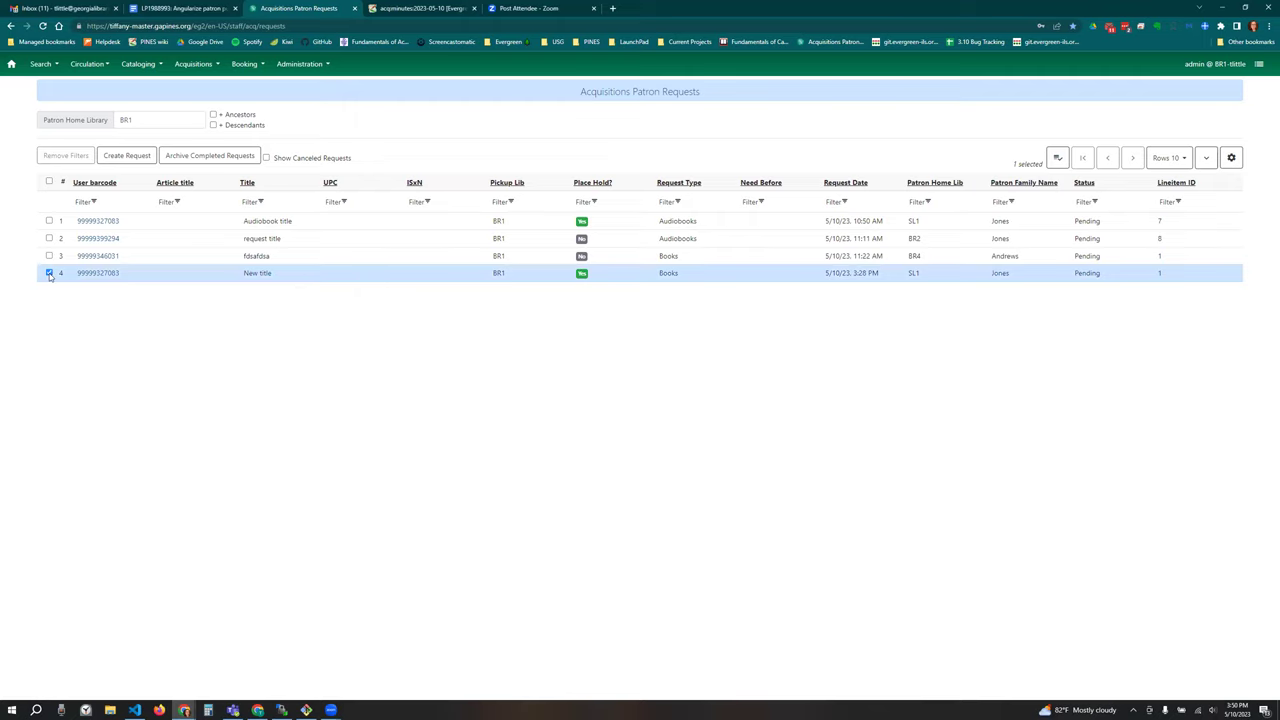
Step: Try editing the New title request, dismiss the ineligibility error, and deselect it
right_click(318, 276)
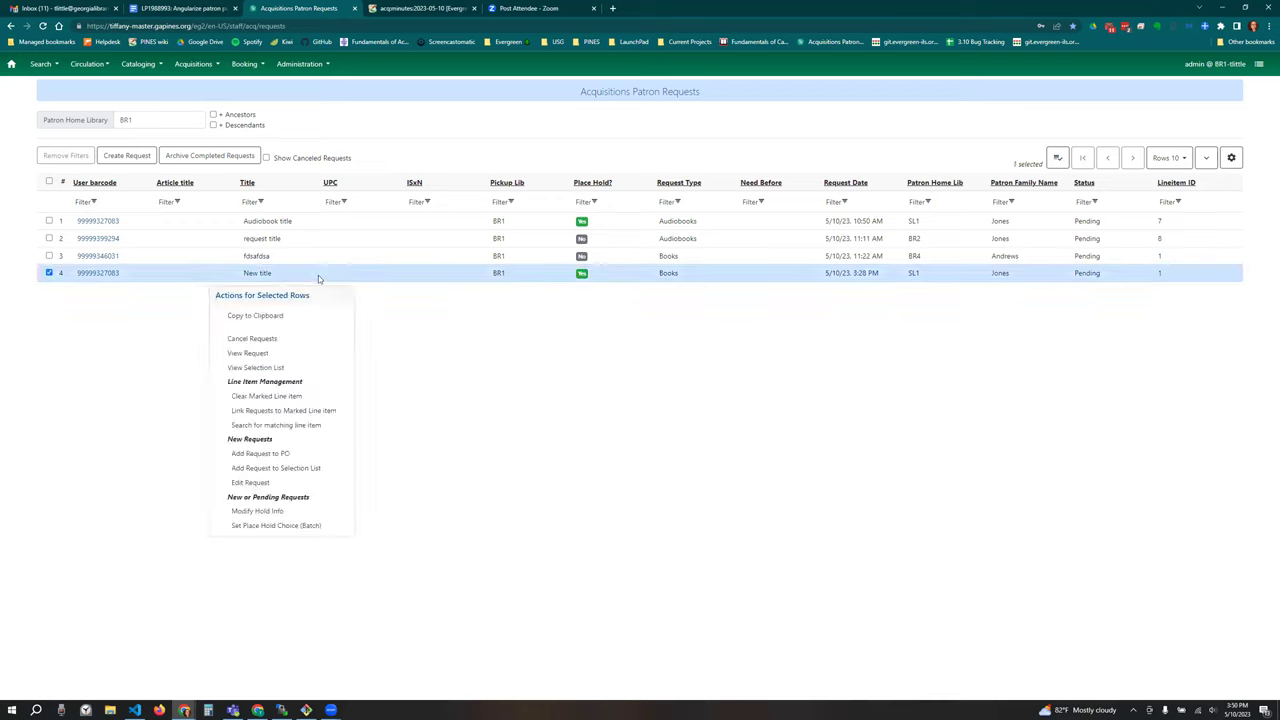
click(262, 482)
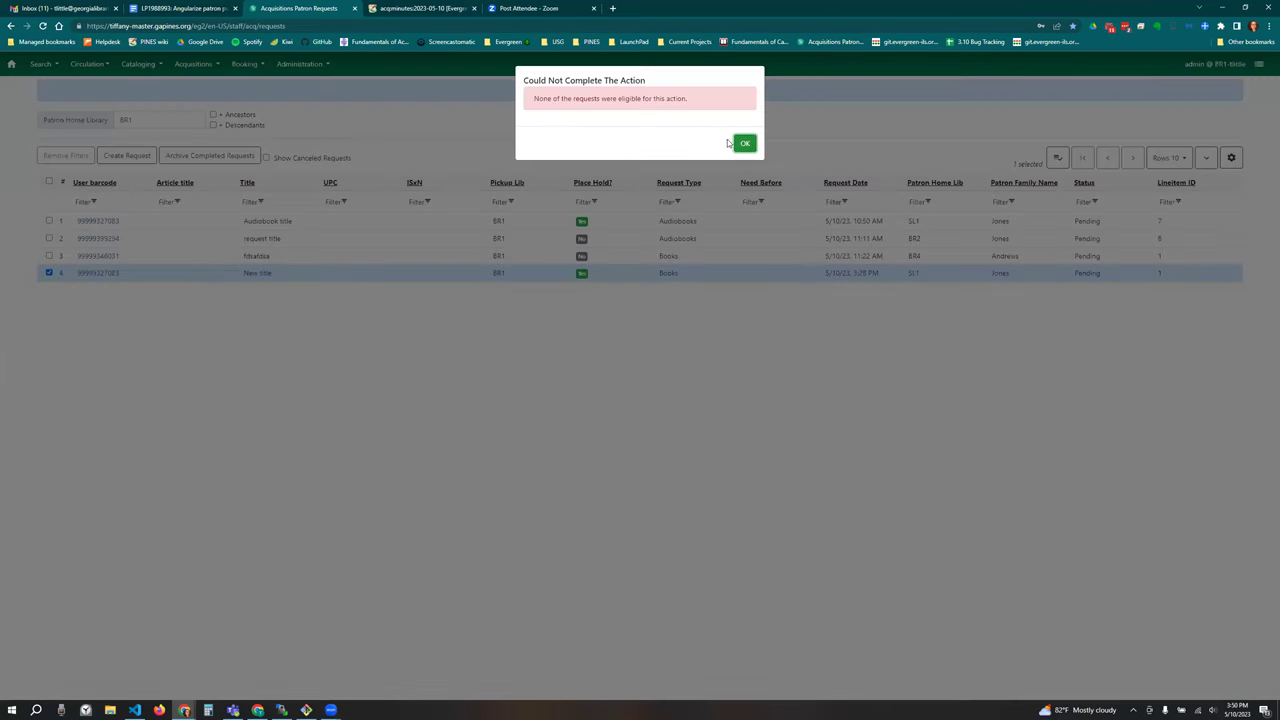
click(744, 144)
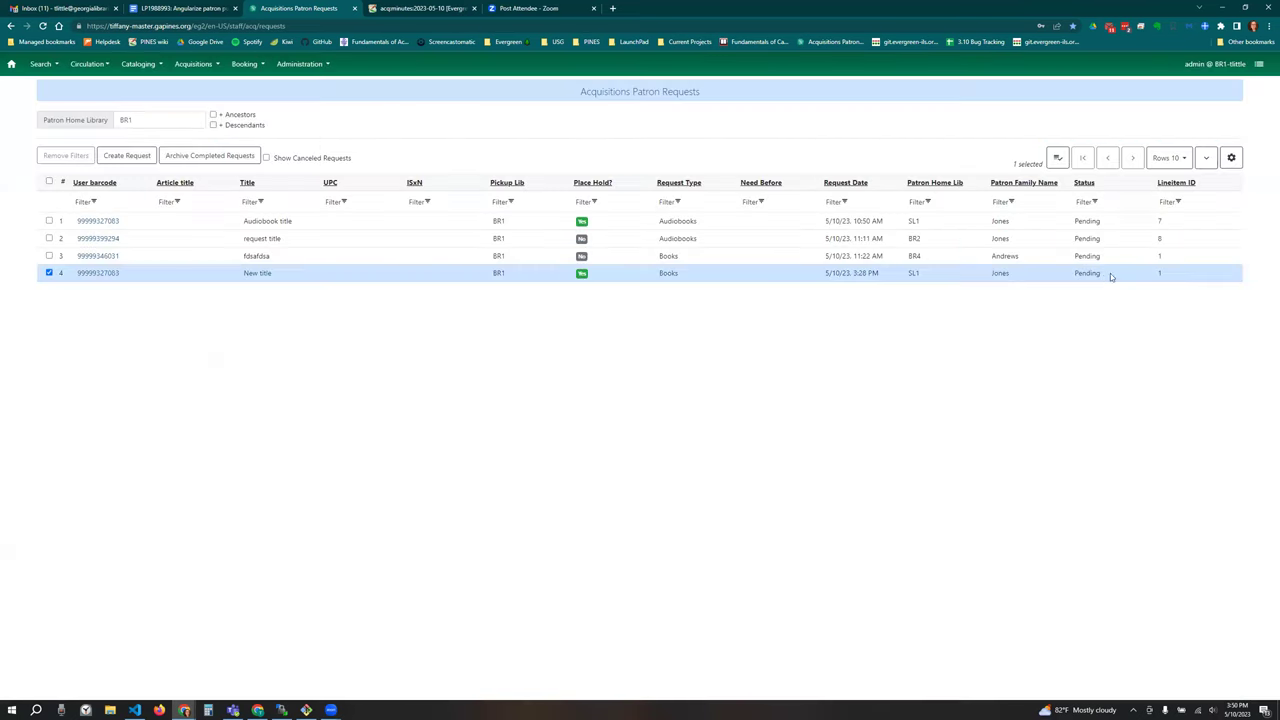
right_click(398, 273)
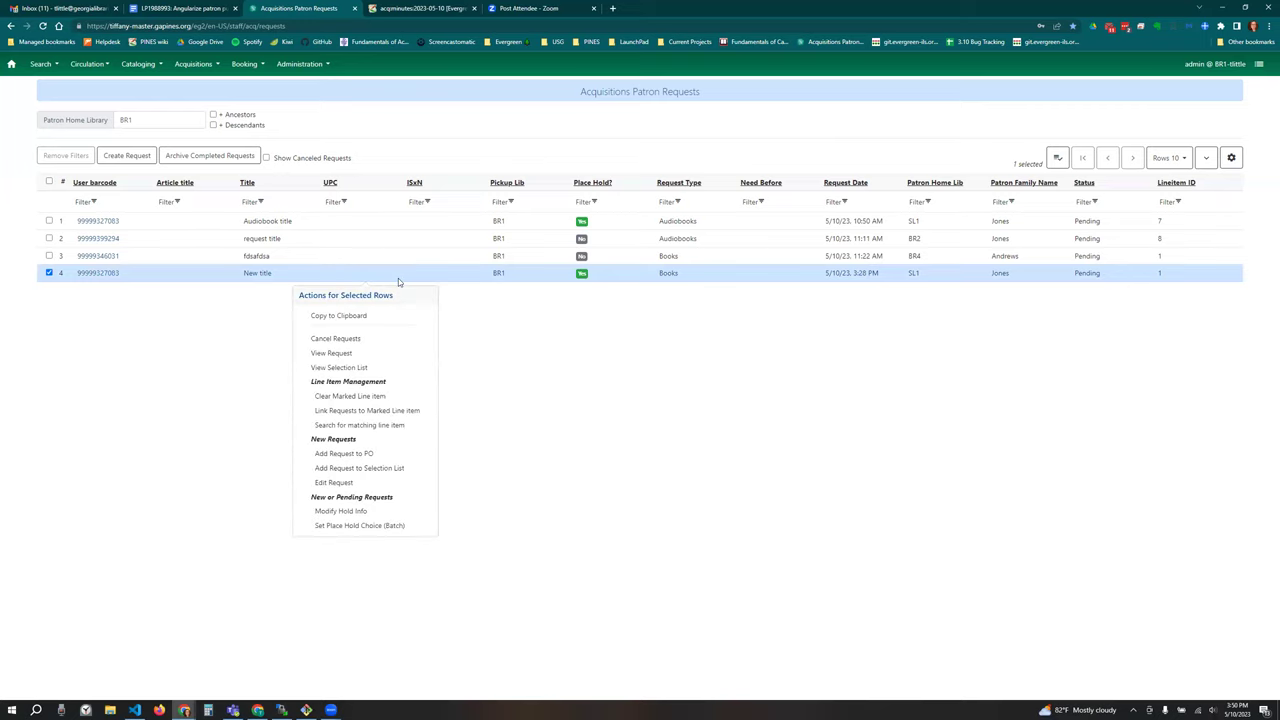
click(475, 353)
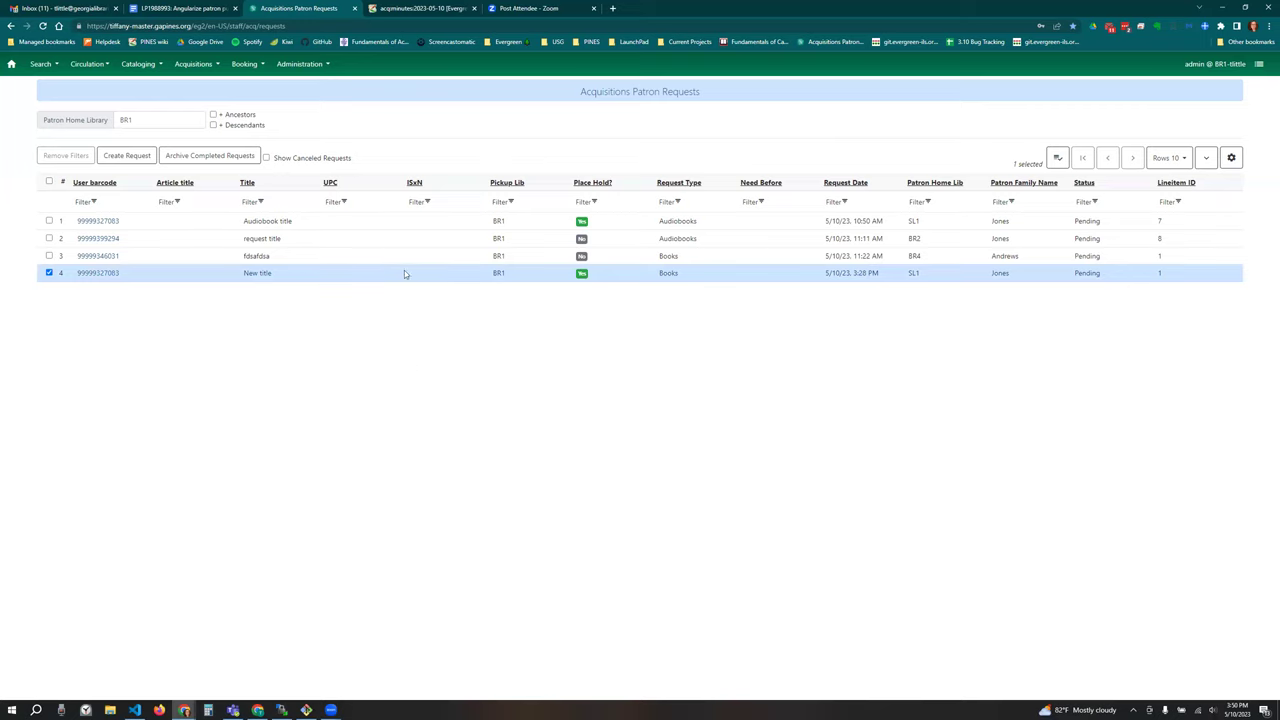
click(49, 273)
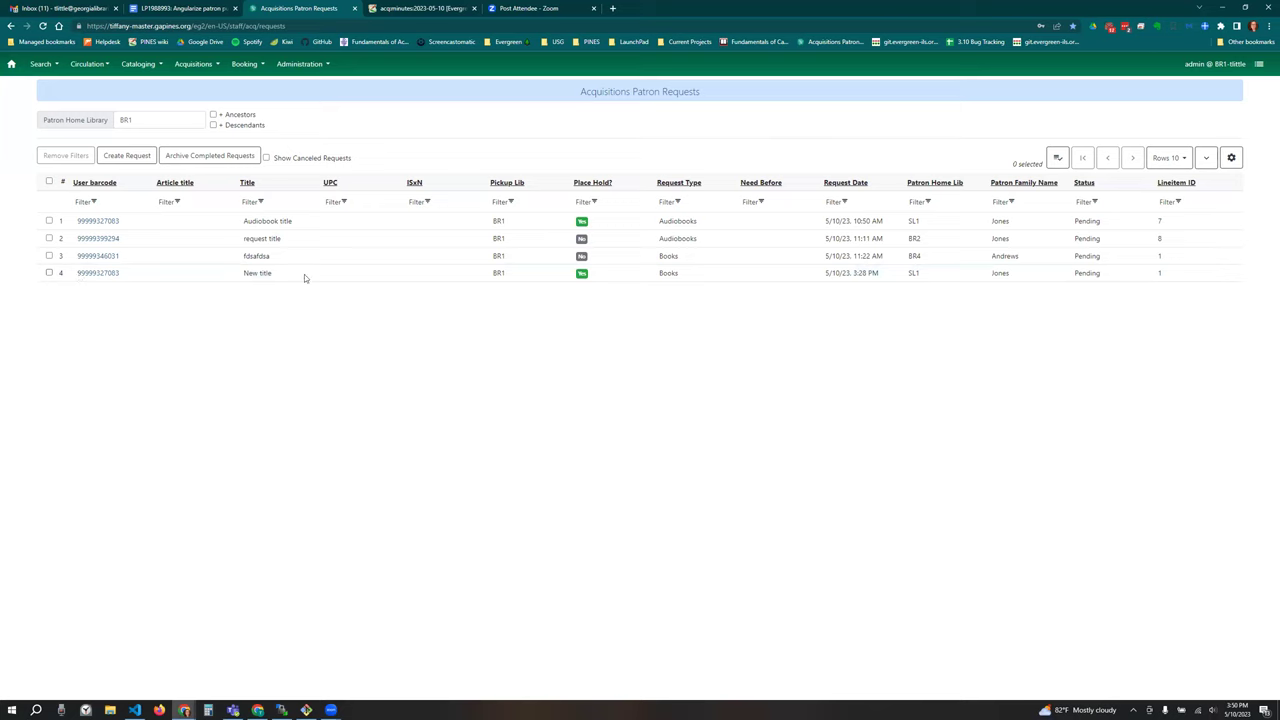
Step: Right-click the New title request to select it and show its actions
right_click(304, 274)
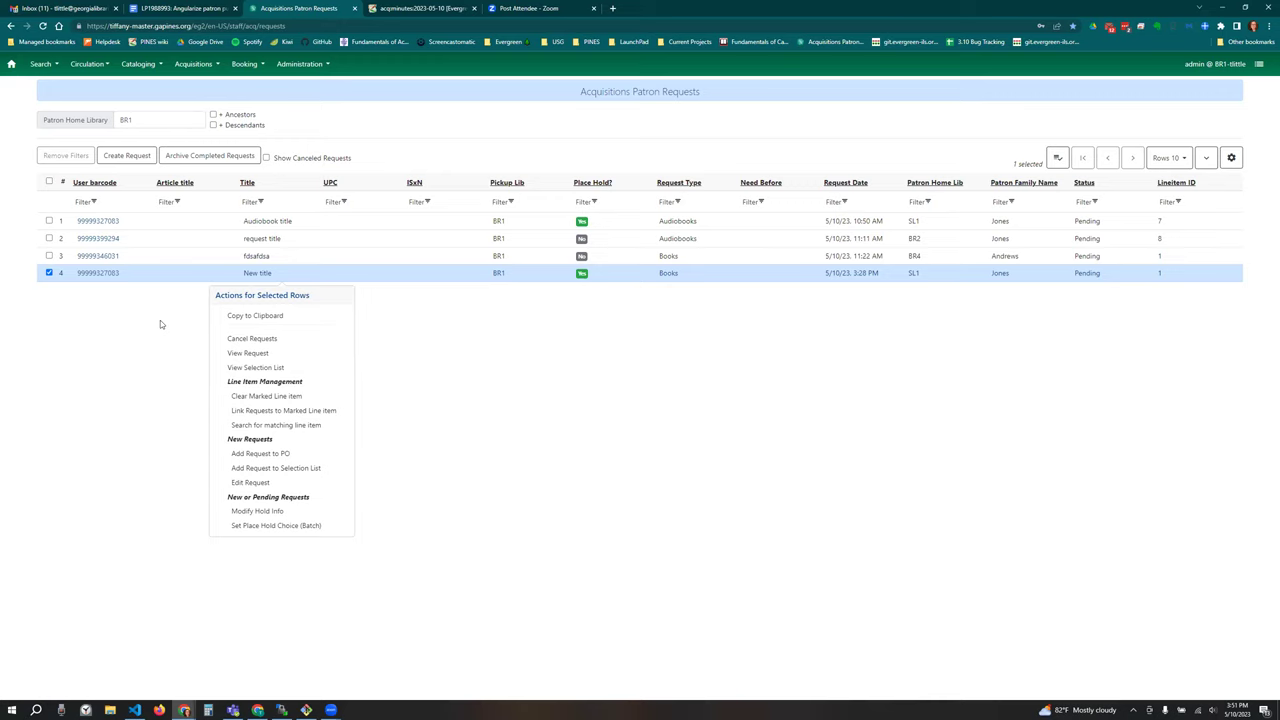
click(160, 320)
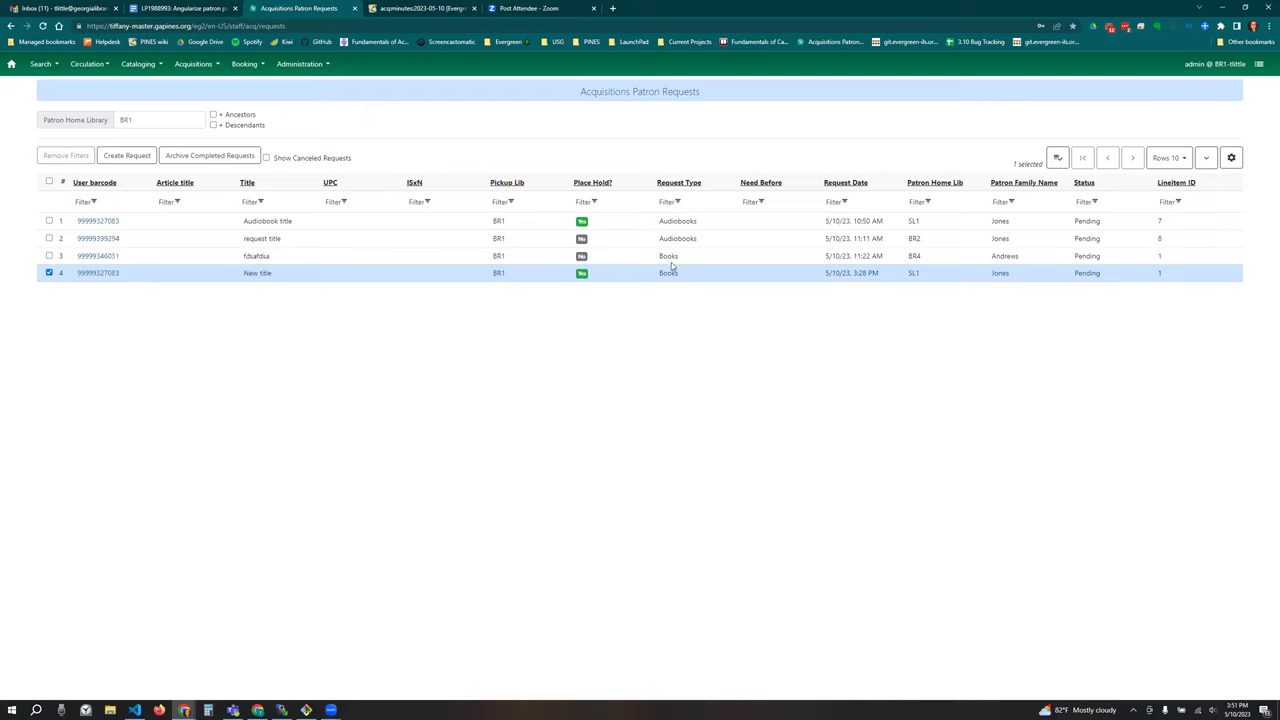
right_click(360, 275)
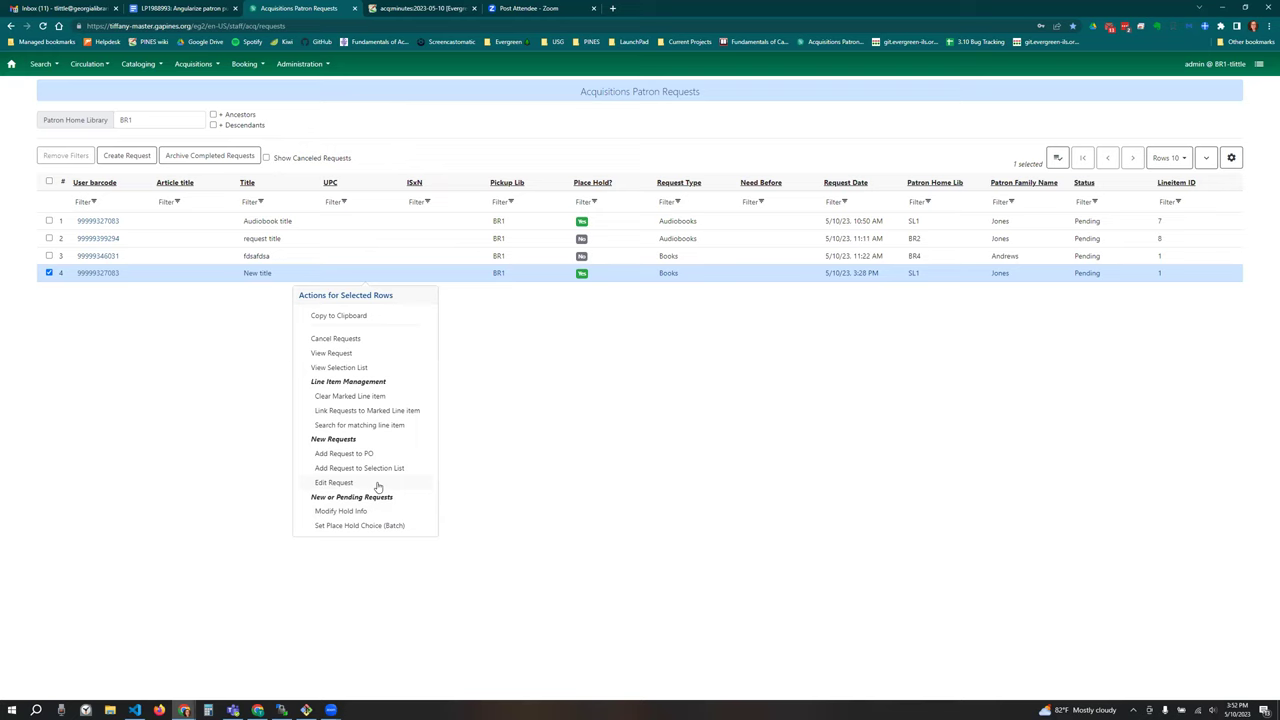
Step: Open Modify Hold Info for the New title request, leave Phone Notify empty, and cancel
click(369, 511)
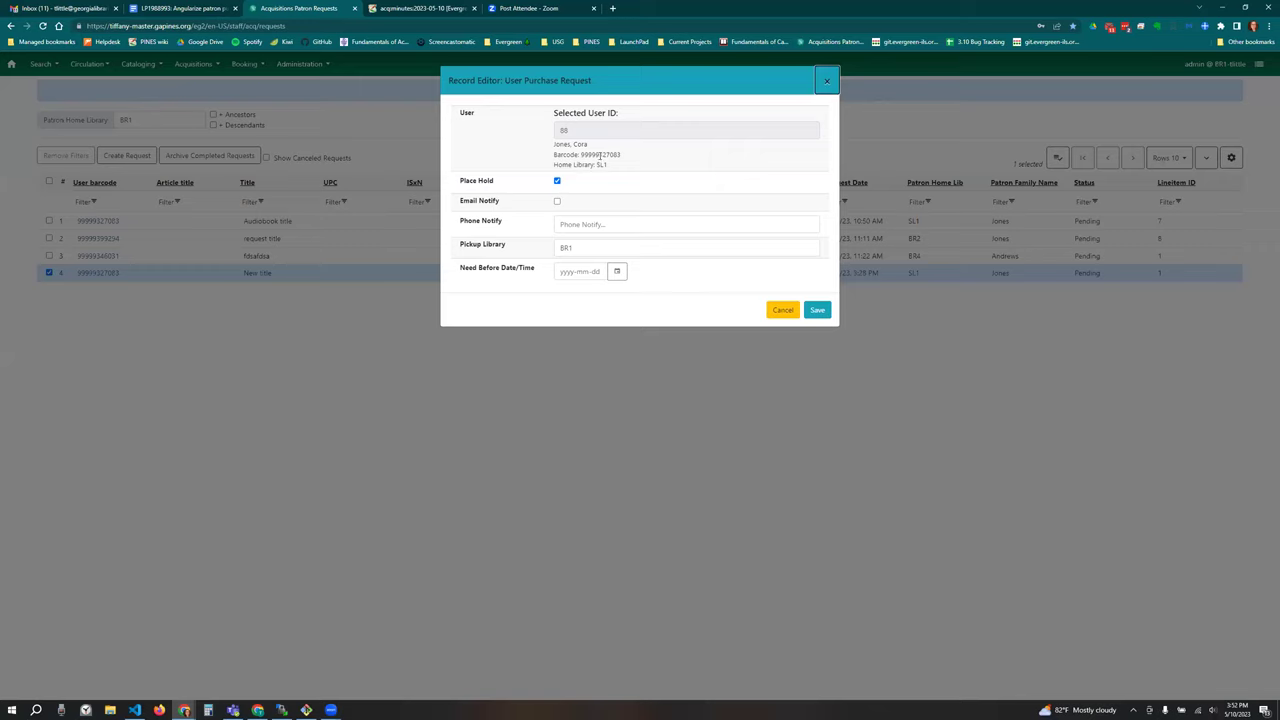
click(617, 224)
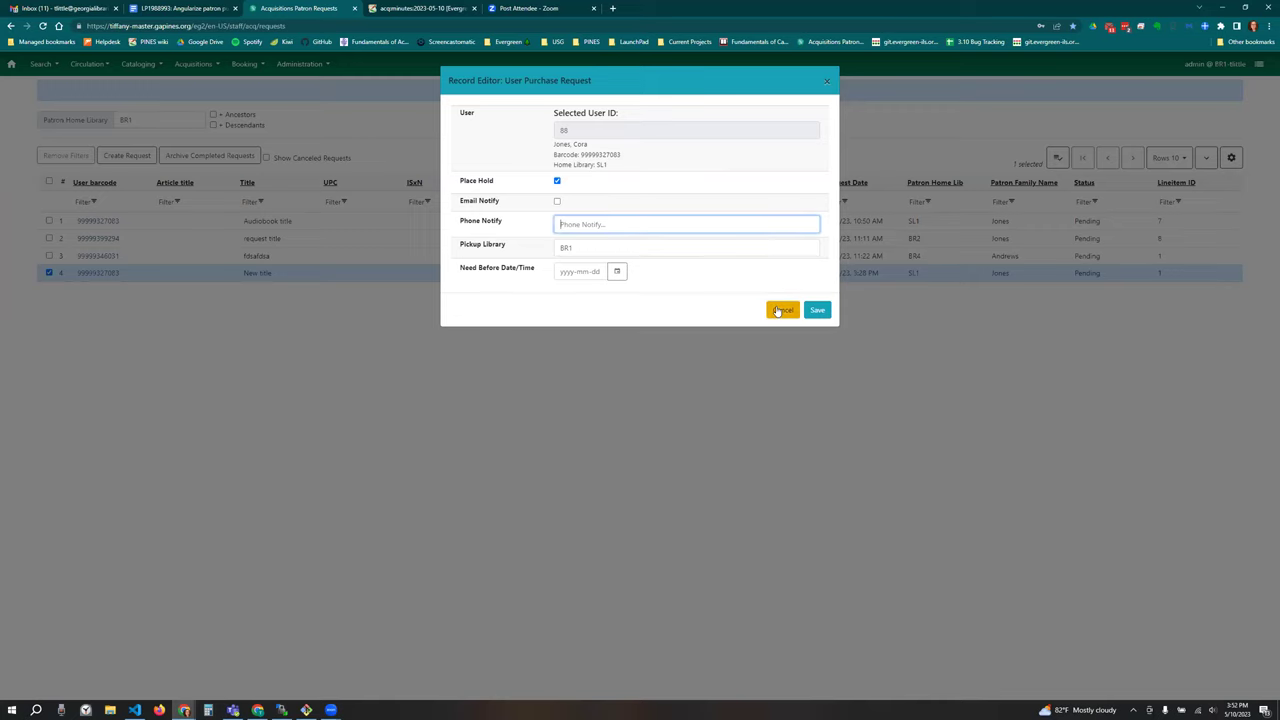
click(533, 303)
click(422, 284)
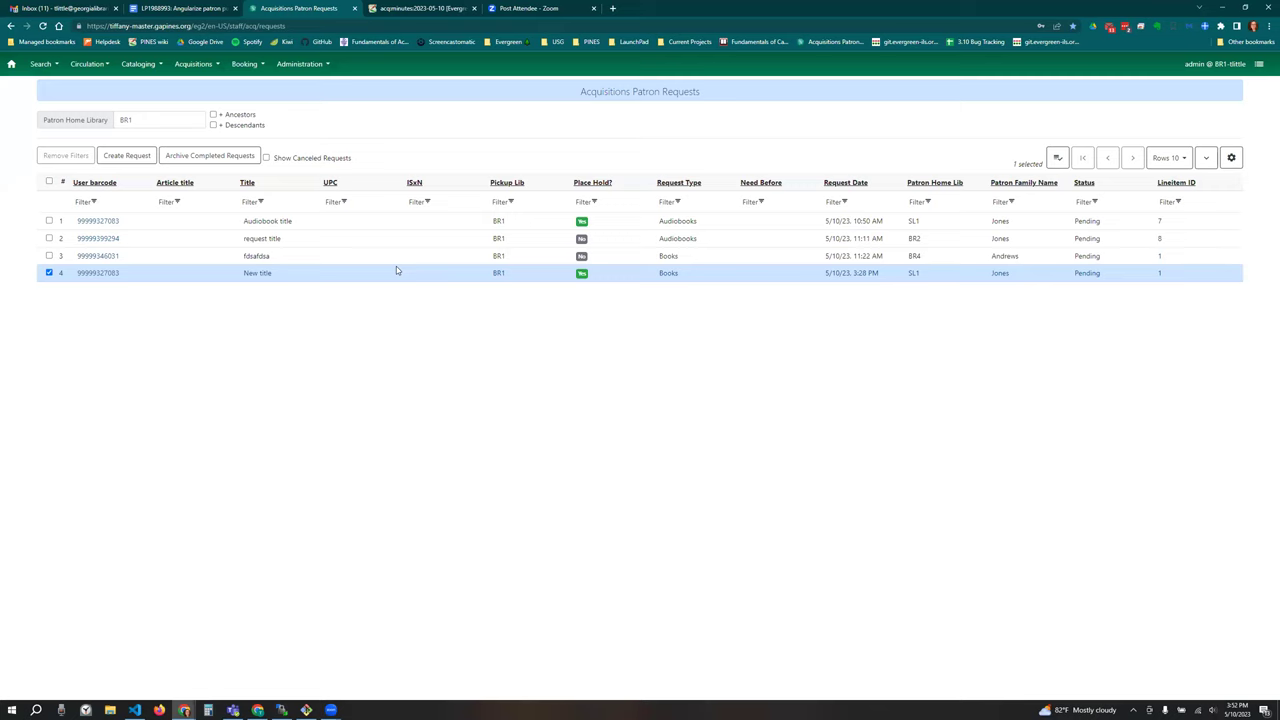
right_click(393, 269)
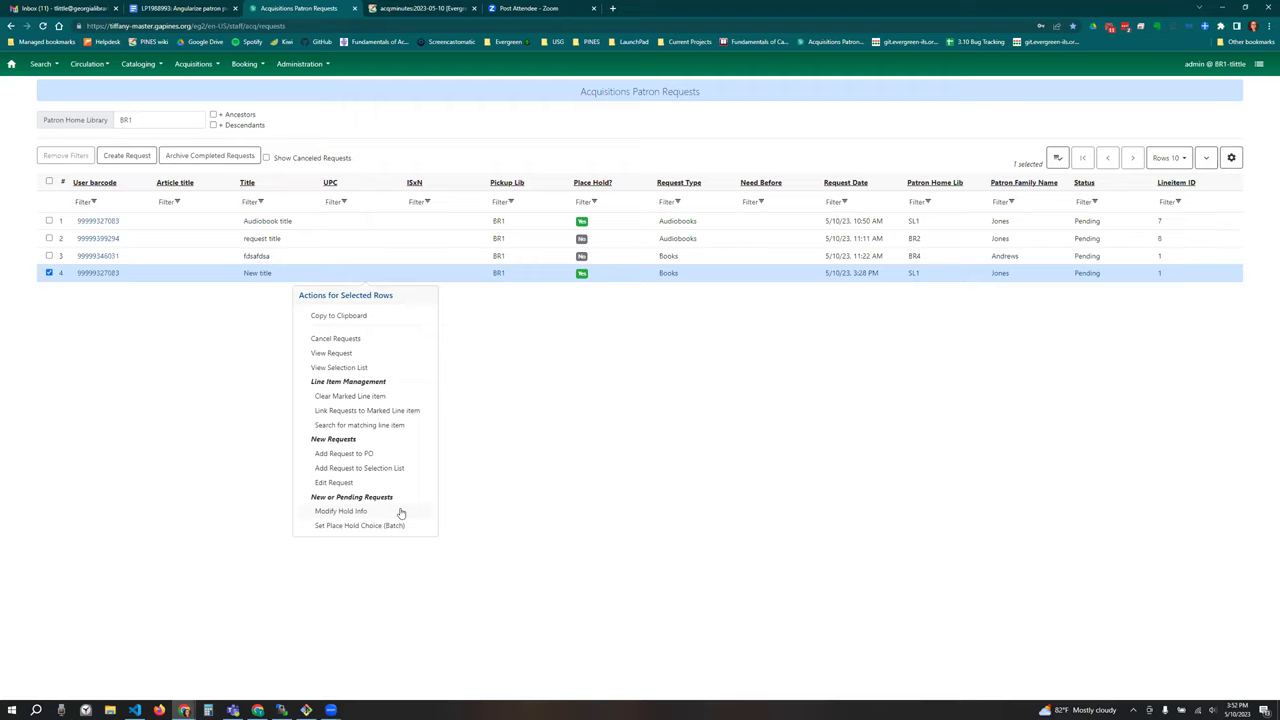
click(452, 444)
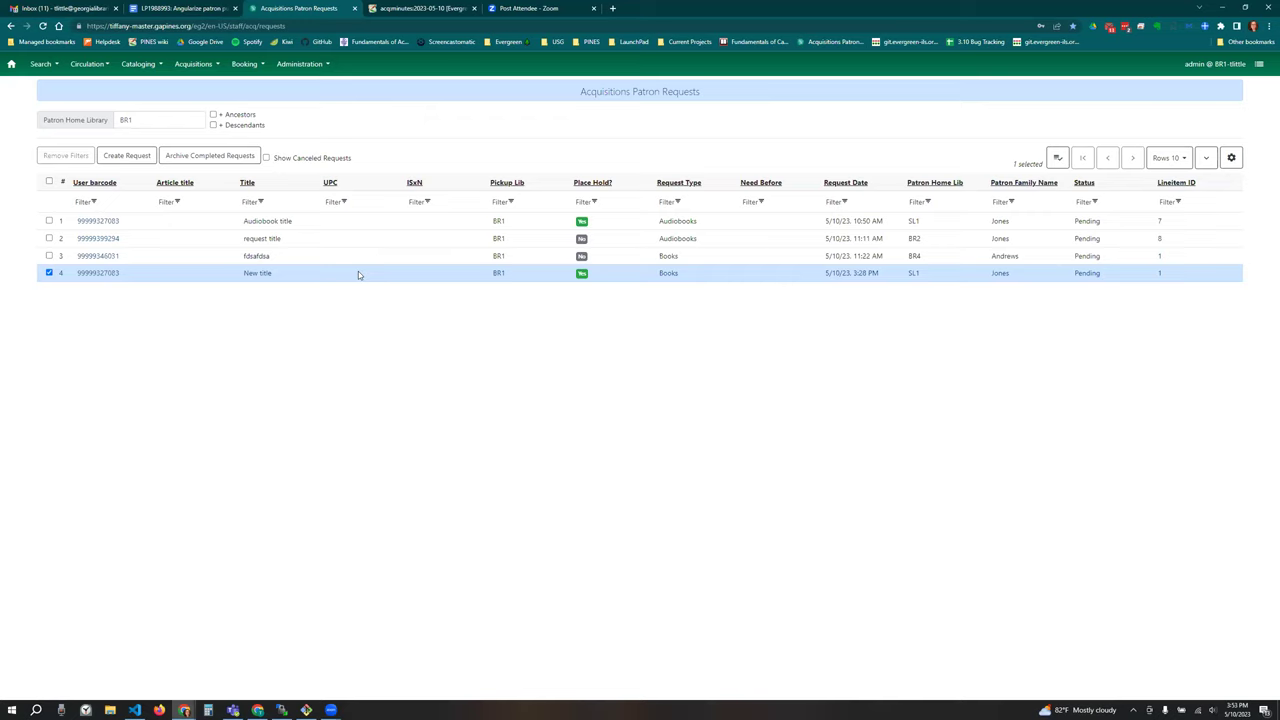
right_click(358, 273)
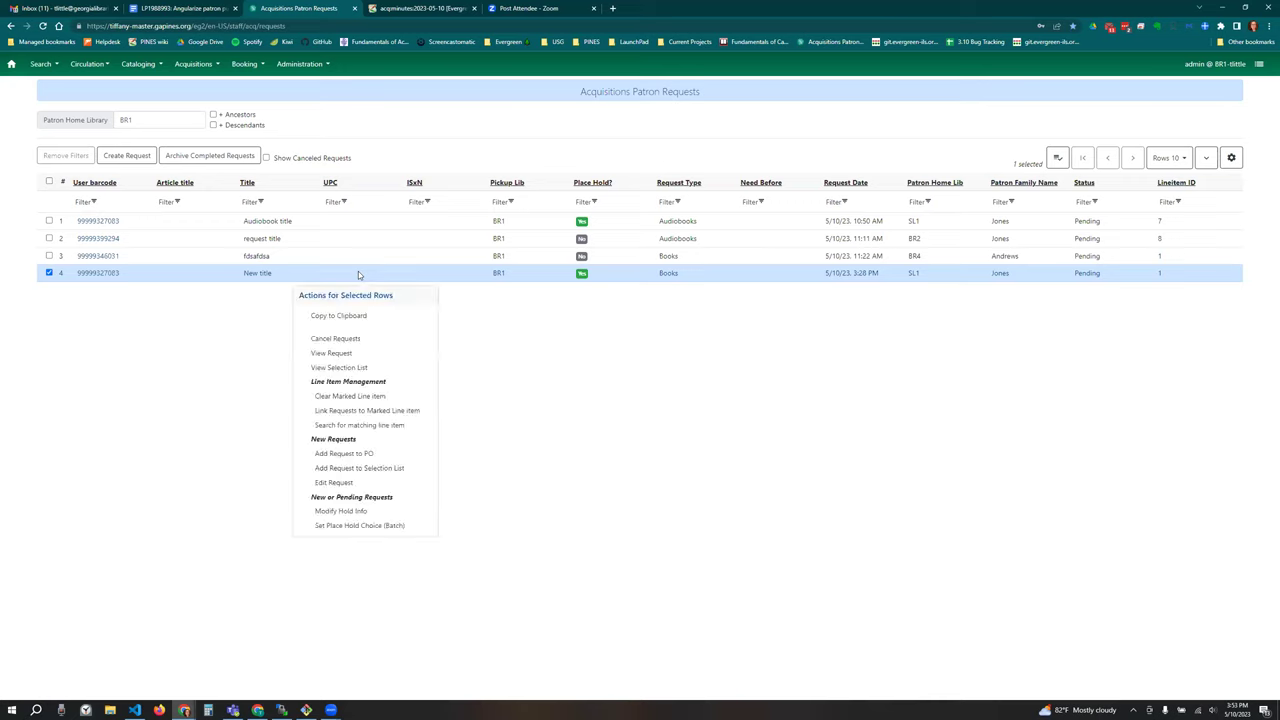
click(520, 382)
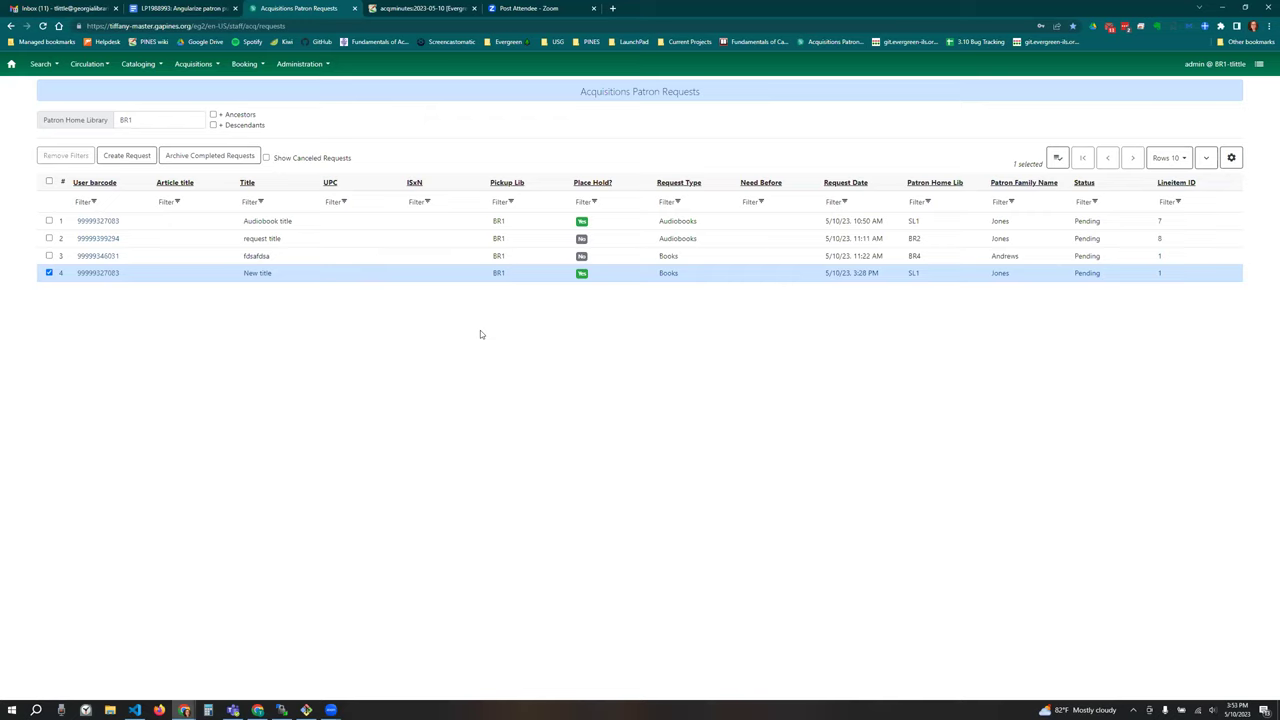
right_click(424, 277)
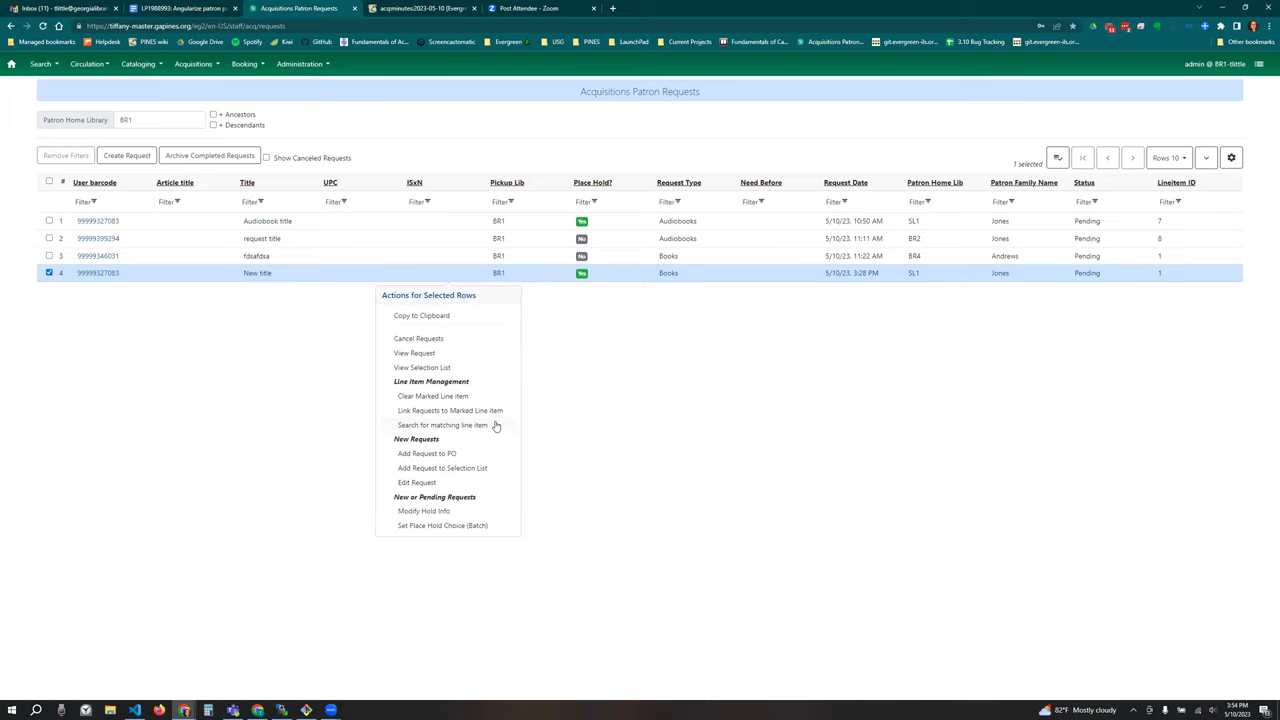
click(549, 383)
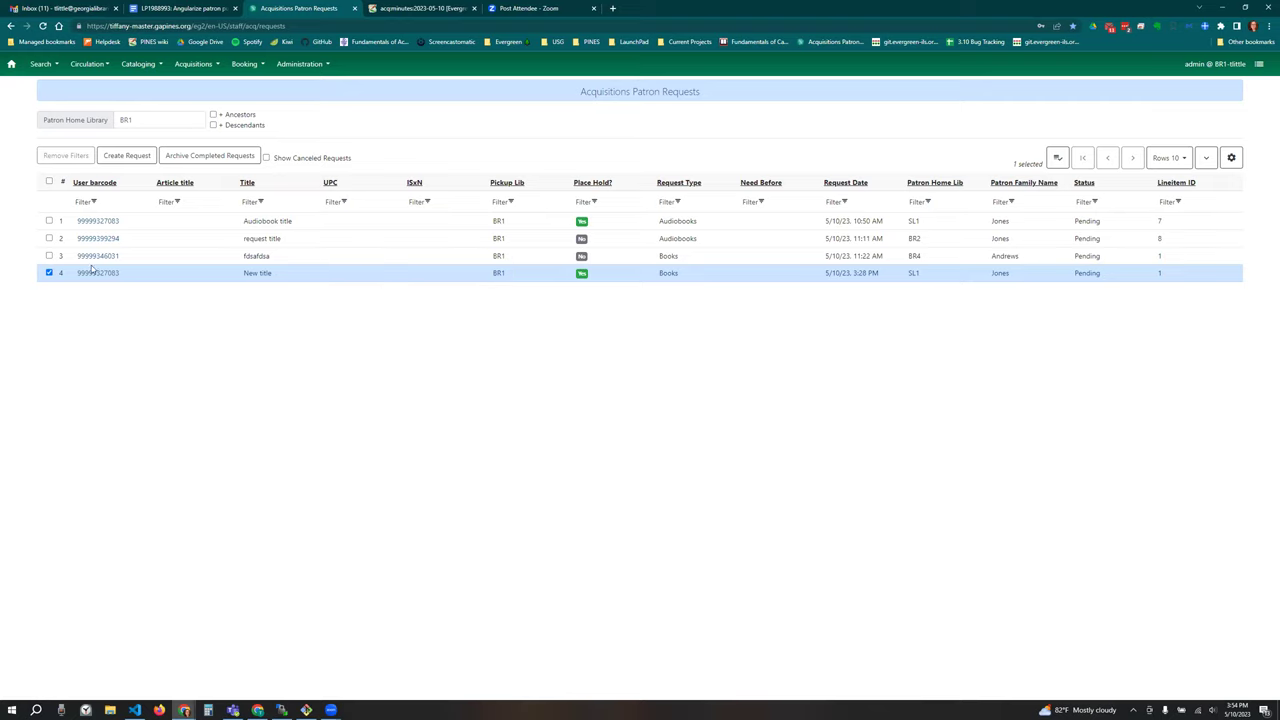
Step: Uncheck the New title request on row 4, leaving 0 selected
click(49, 273)
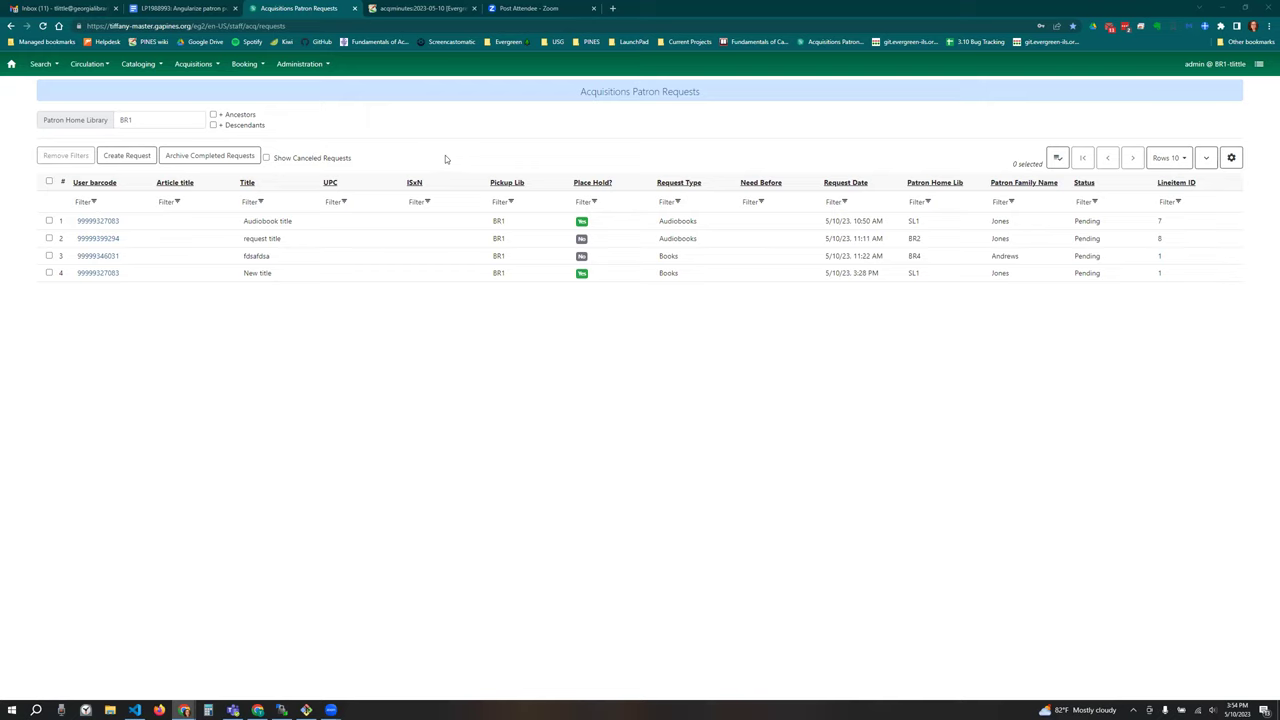
Step: Start a new patron purchase request, begin a patron lookup, then close it unsaved
click(127, 156)
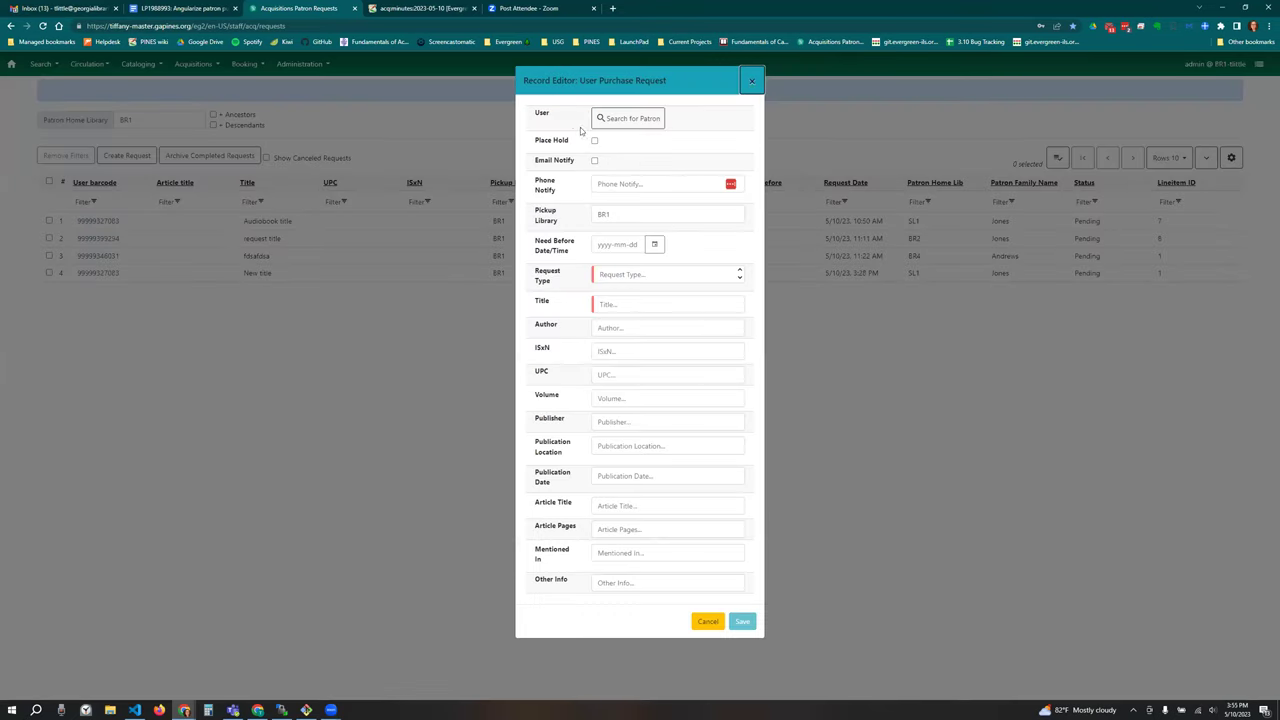
click(628, 119)
click(752, 84)
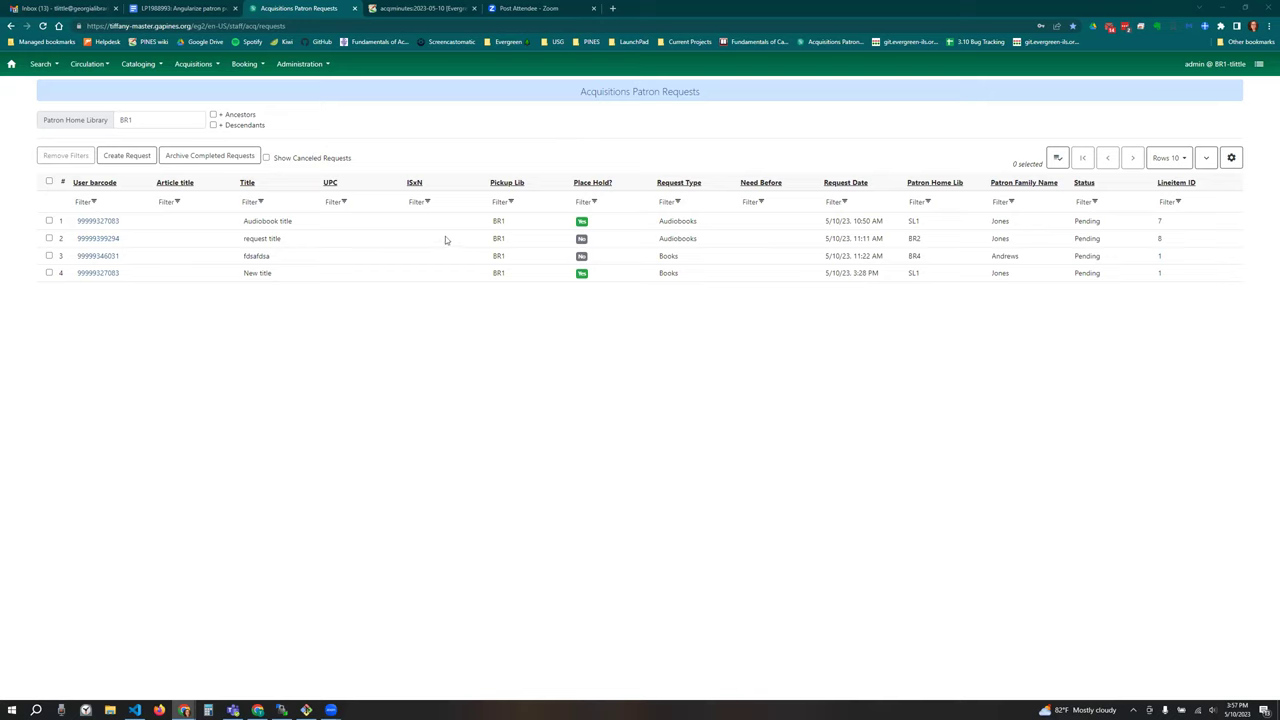
Step: Add the 'request title' patron request in row 2 to the existing purchase order poname (BR1)
right_click(366, 239)
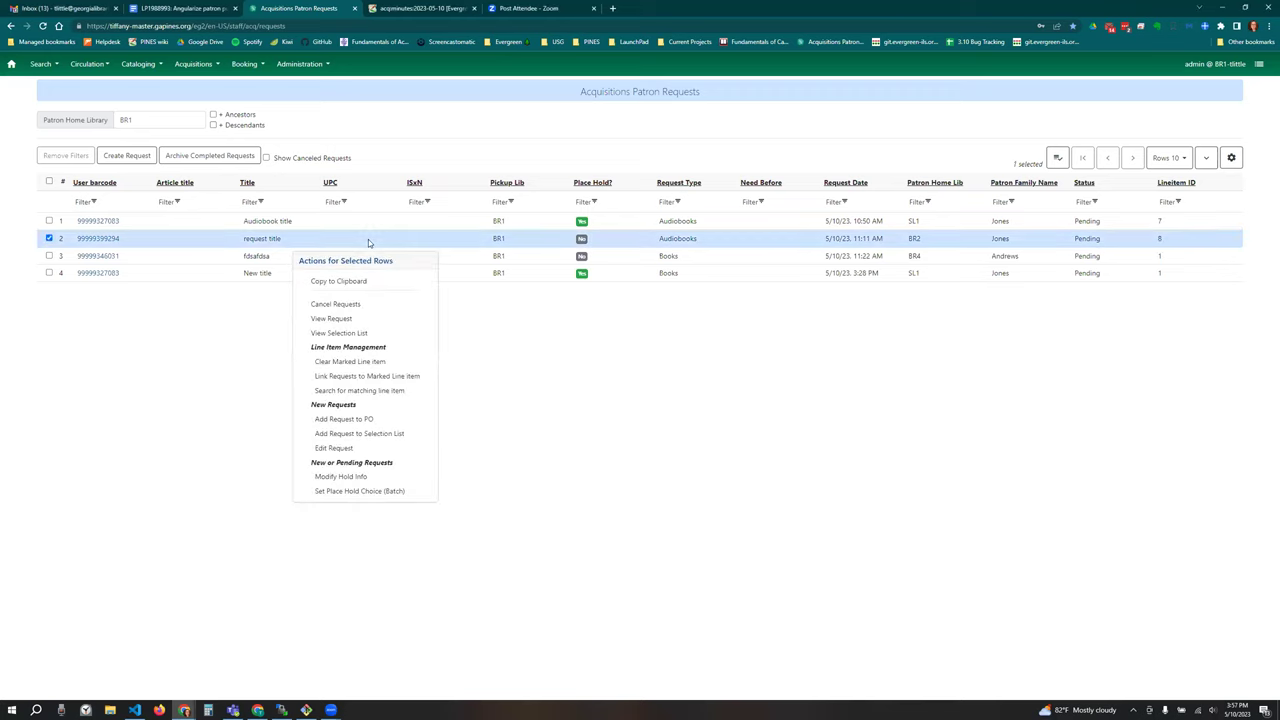
click(380, 424)
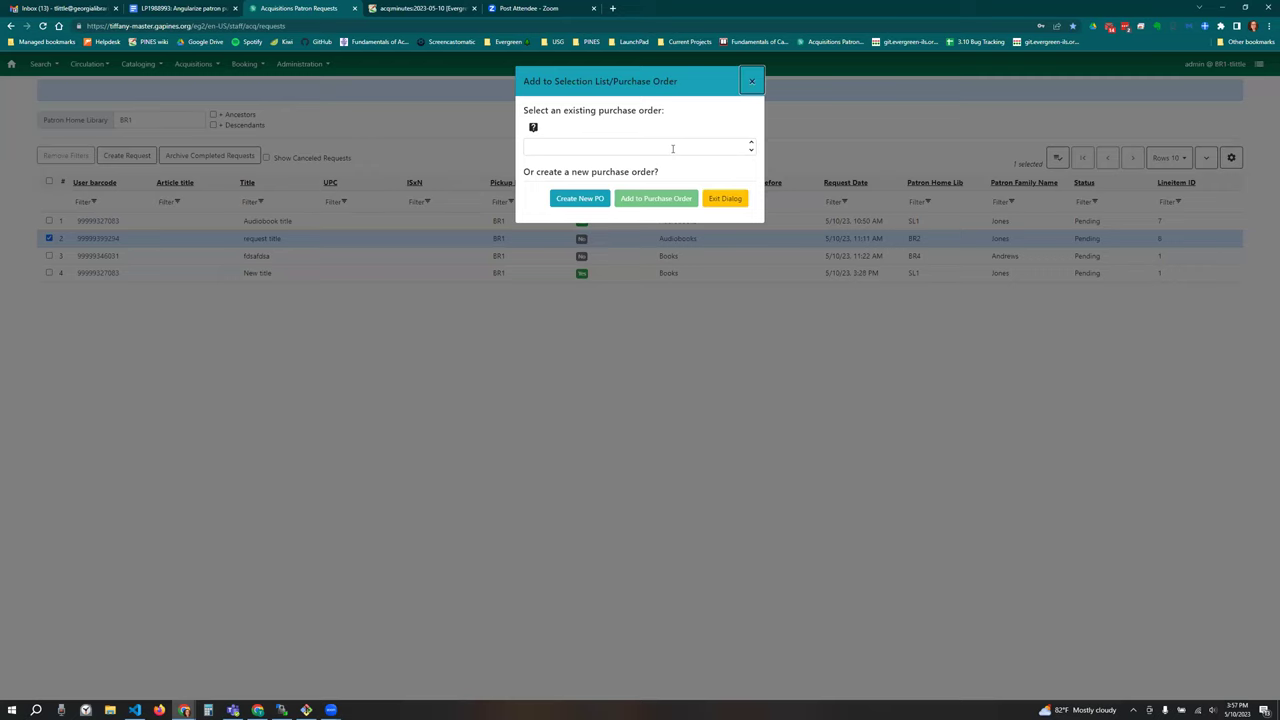
click(618, 150)
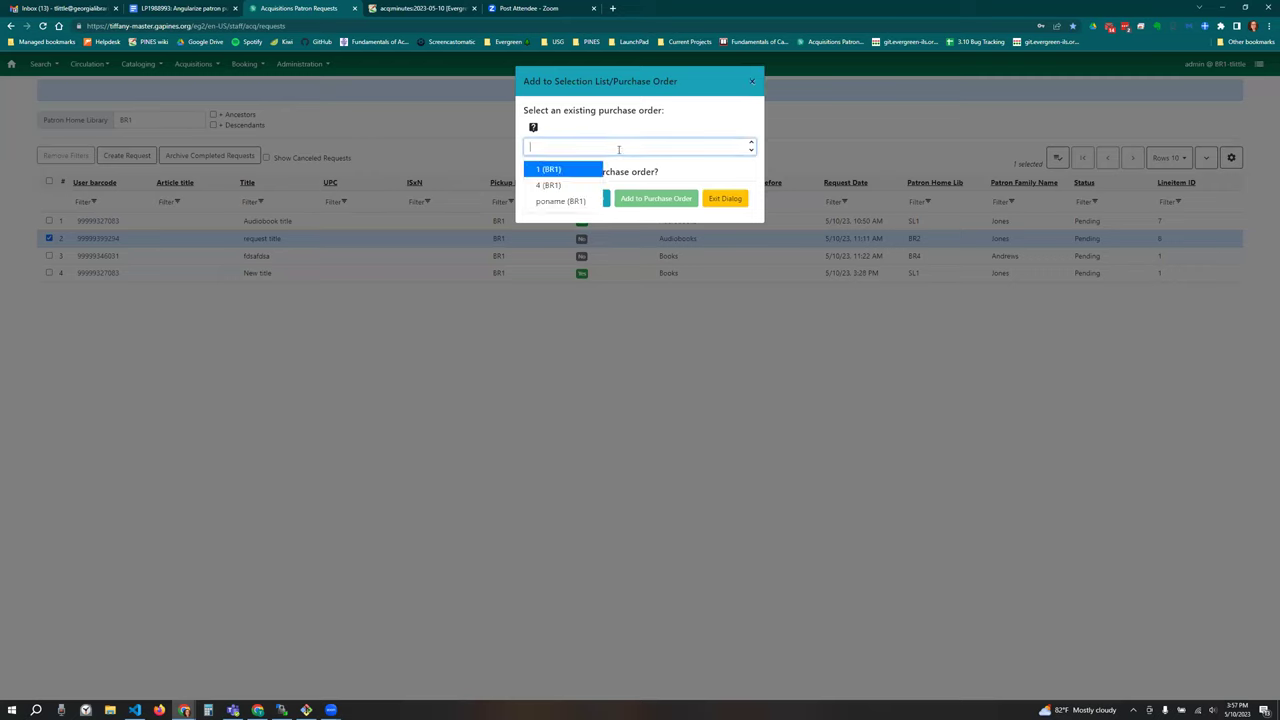
click(569, 200)
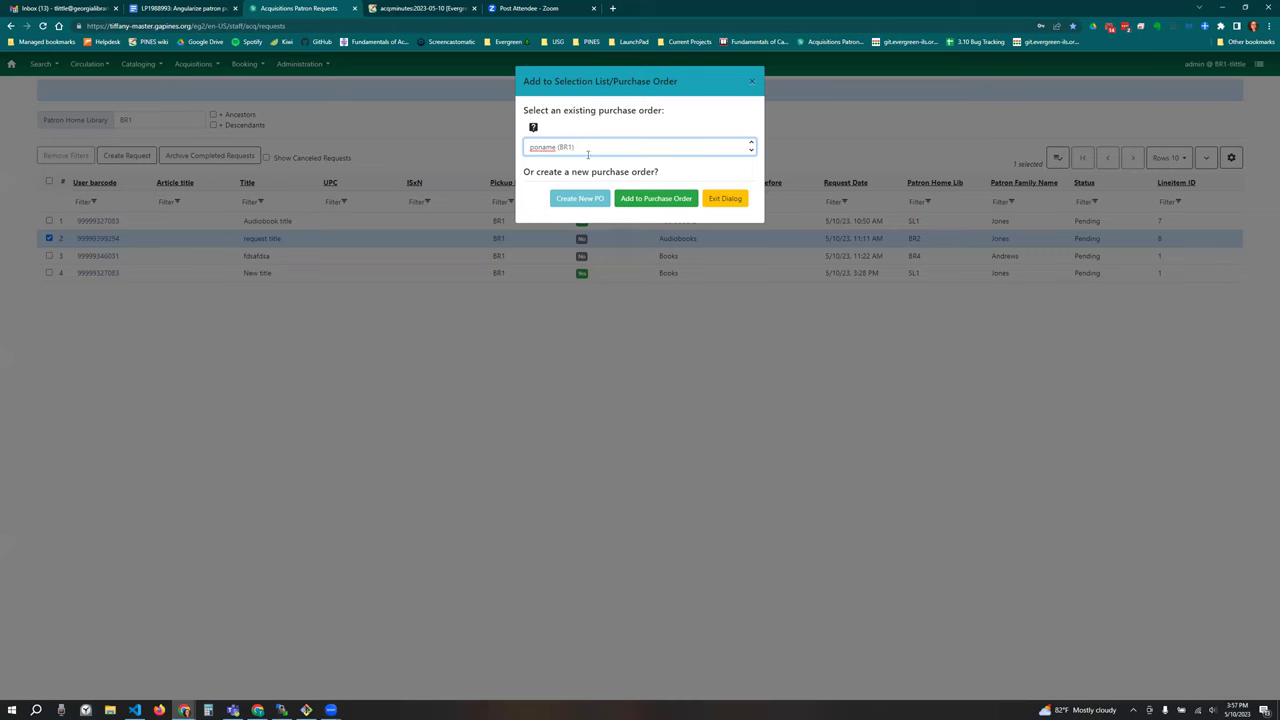
click(656, 198)
Step: Save the 'request title' brief record as line item 9 and view its linked patron requests
click(244, 216)
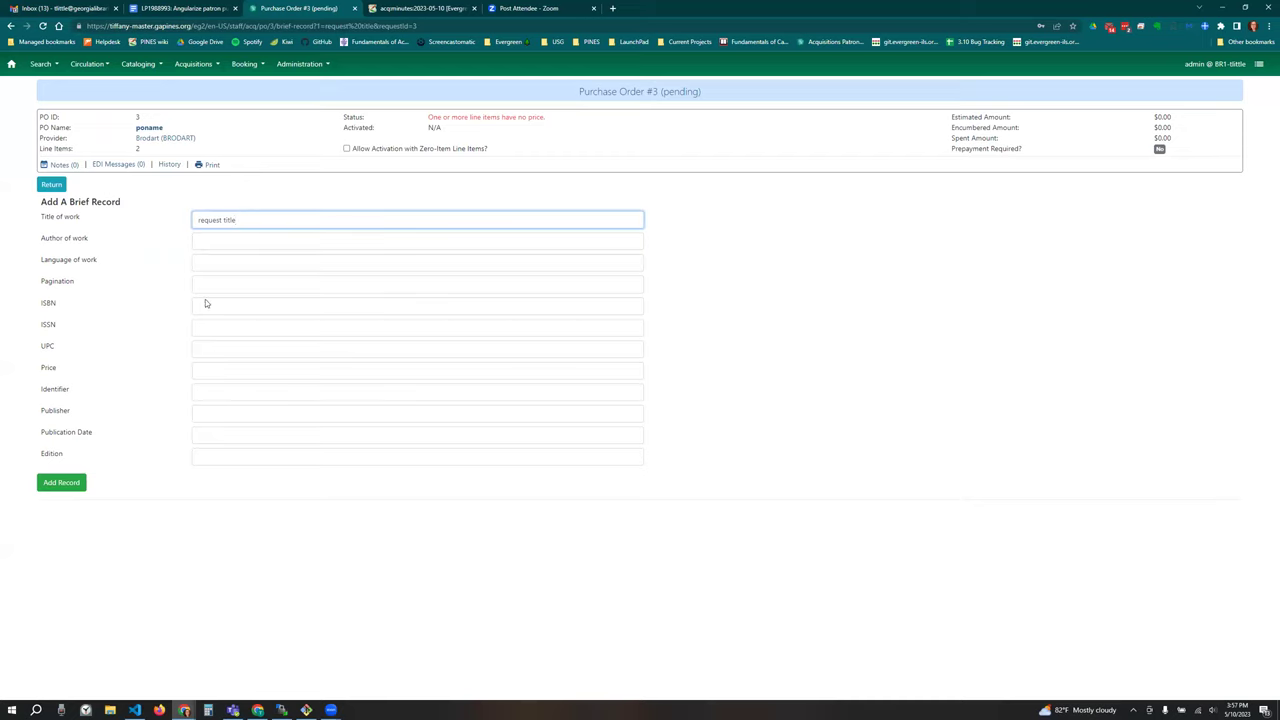
click(60, 483)
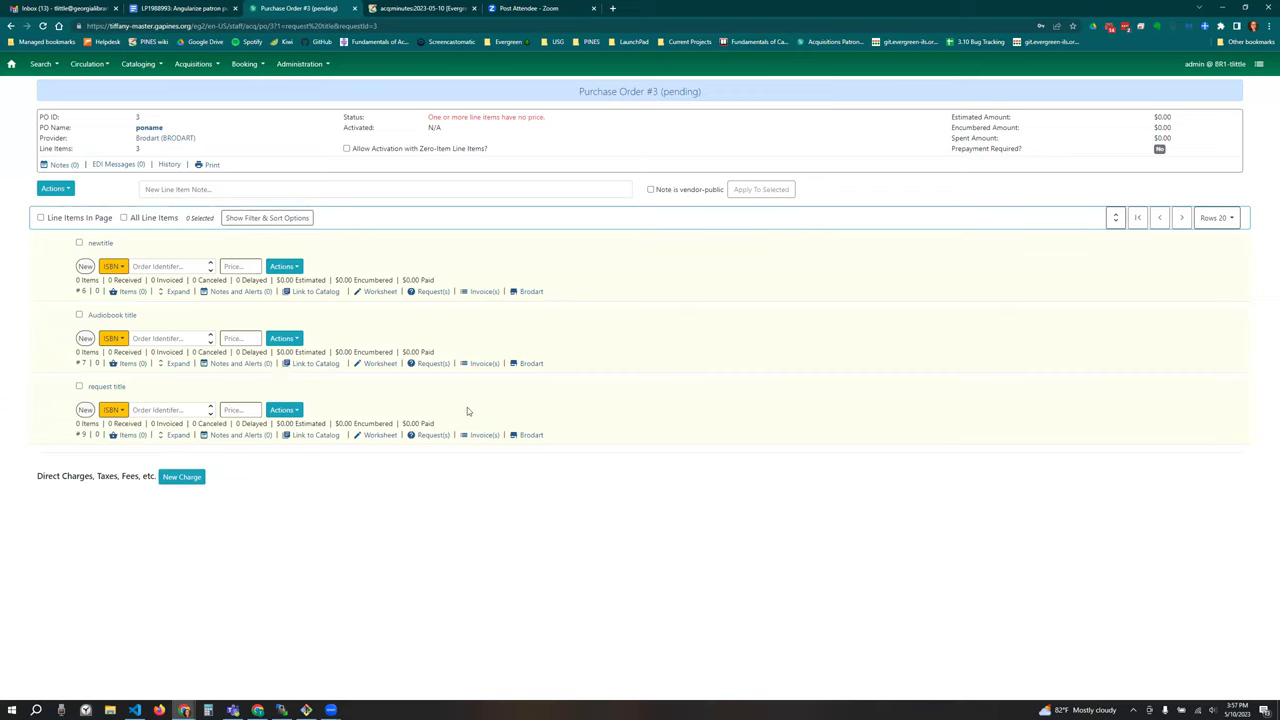
click(428, 435)
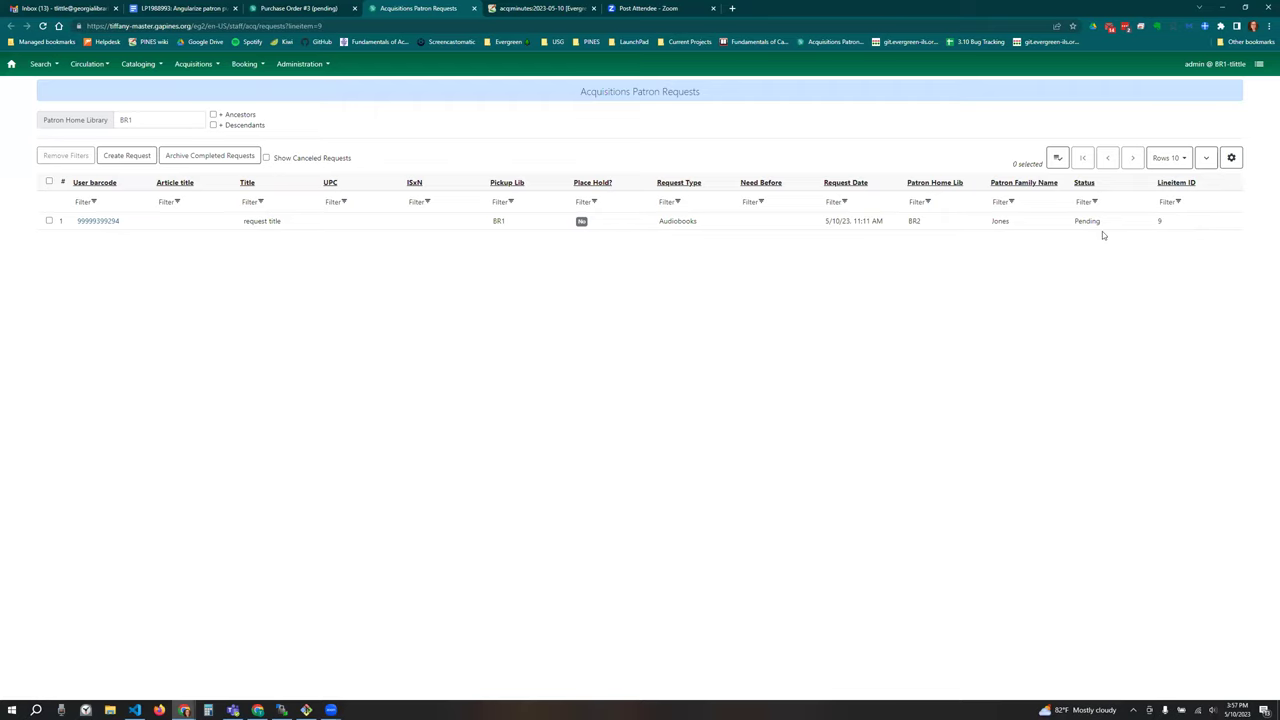
Step: Create and save a Books patron request with a title for the first patron found by last name
click(124, 157)
click(626, 124)
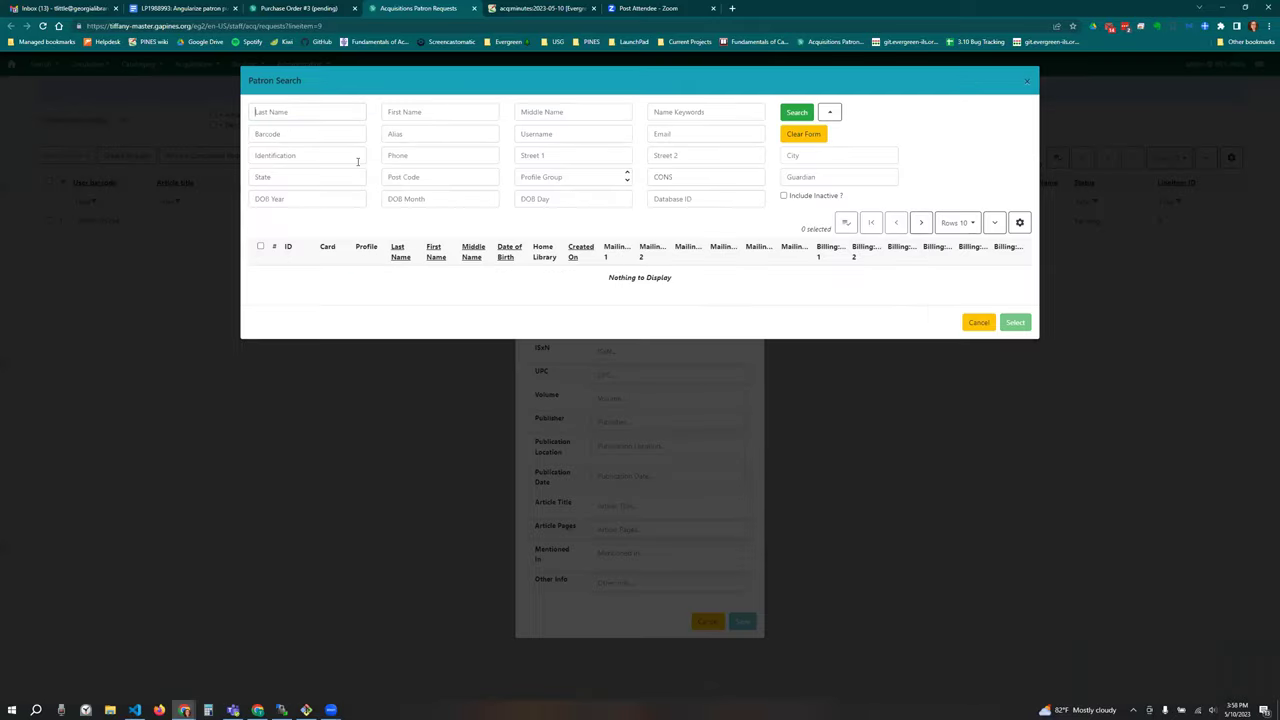
text(jones)
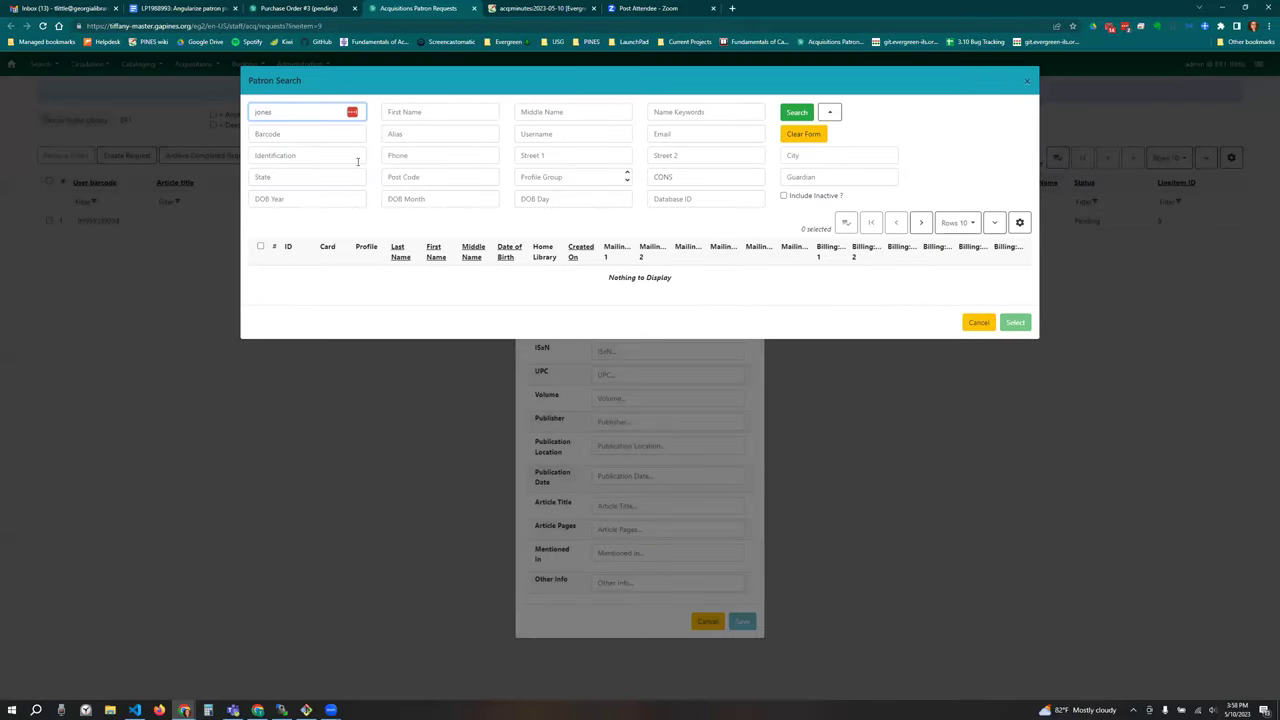
click(796, 112)
click(340, 276)
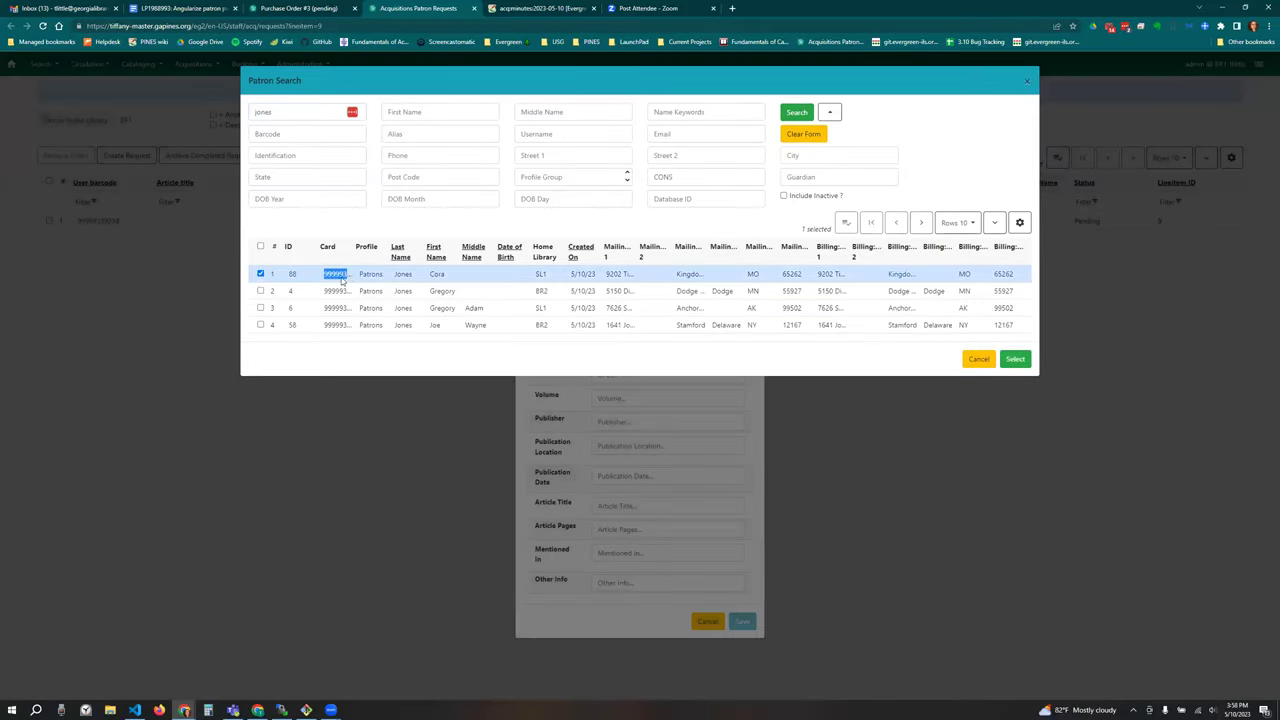
click(622, 314)
click(632, 368)
click(624, 344)
text(test title)
click(742, 662)
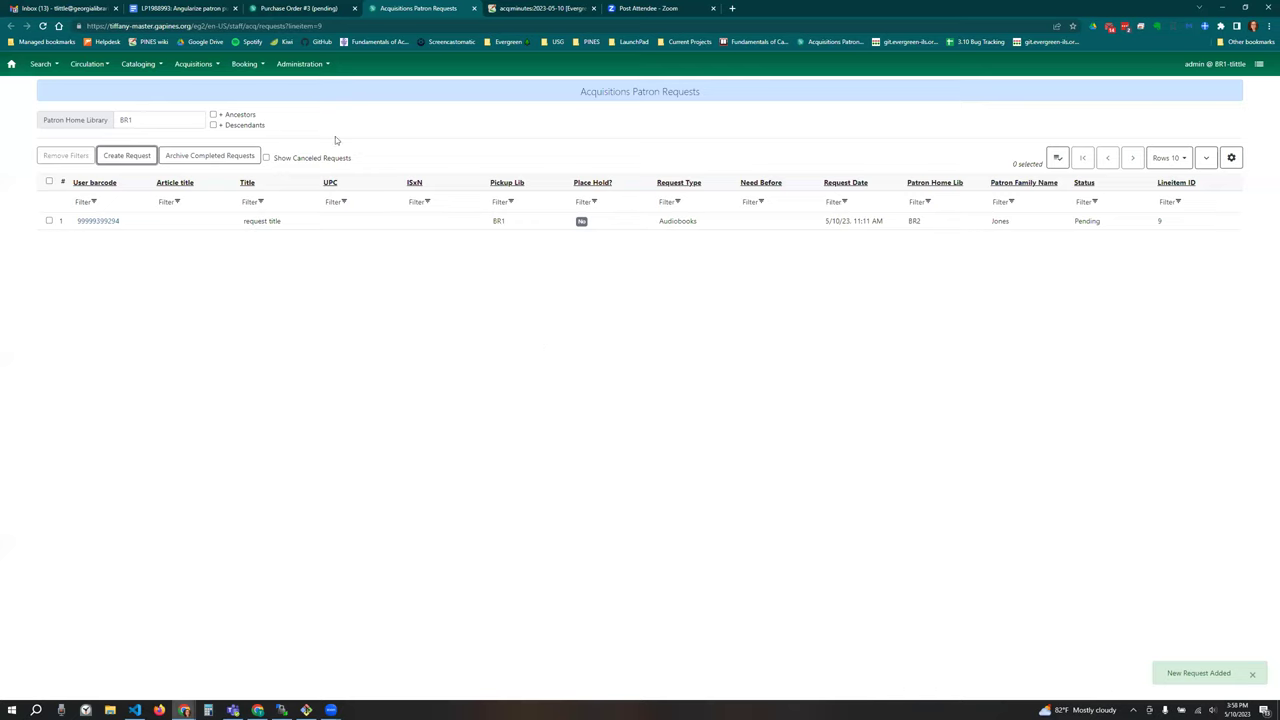
Step: Remove the lineitem=9 filter from the page address to list all five patron requests
click(366, 26)
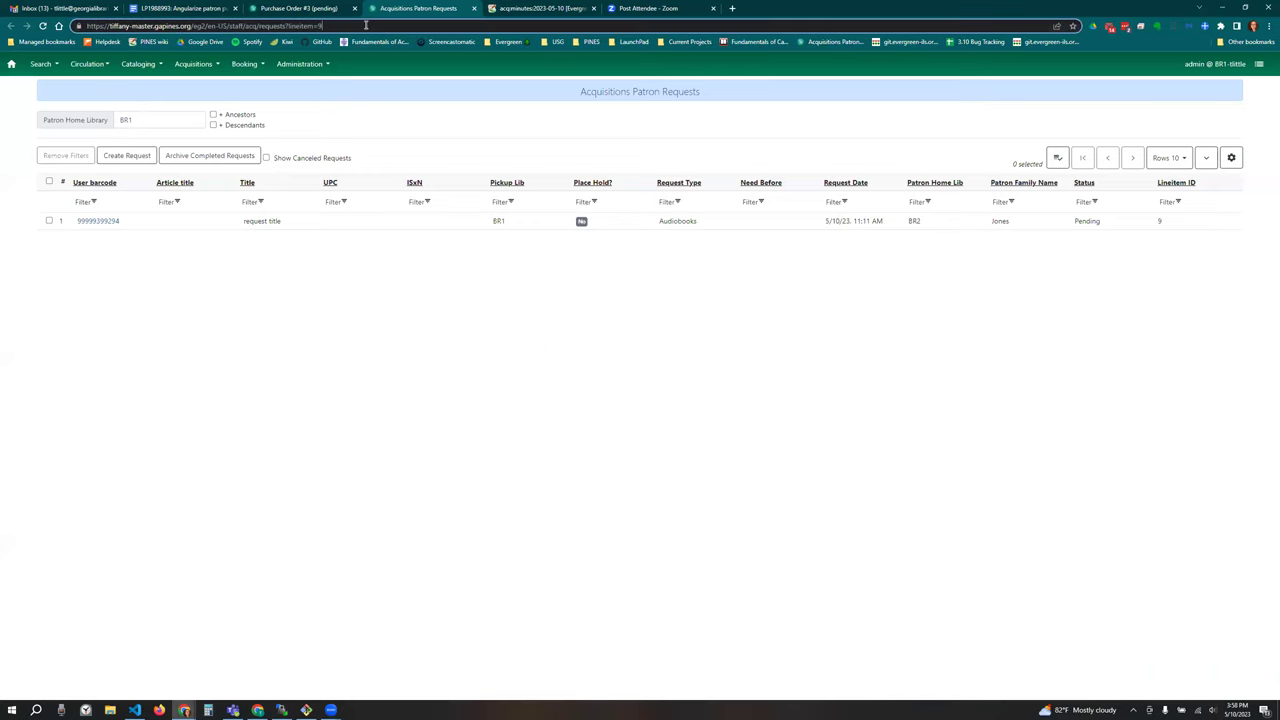
click(366, 26)
key(BackSpace)
key(BackSpace)
key(BackSpace)
key(BackSpace)
key(BackSpace)
key(BackSpace)
key(BackSpace)
key(BackSpace)
key(BackSpace)
key(BackSpace)
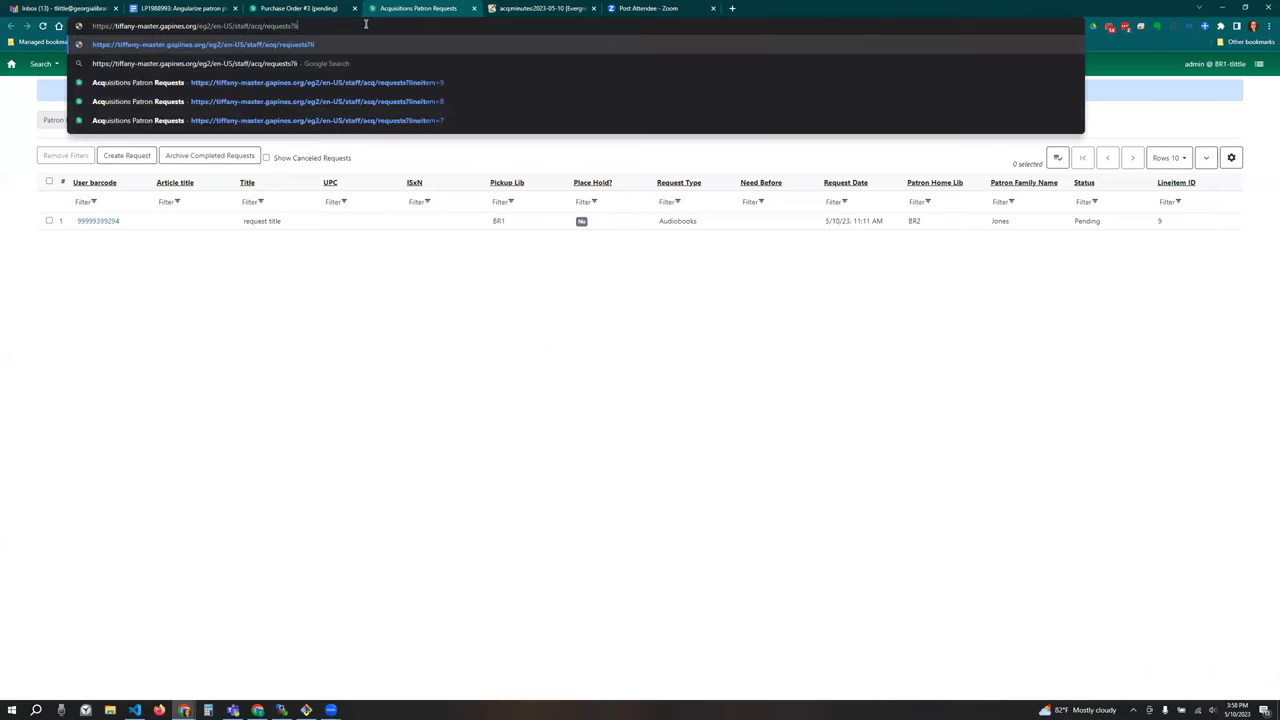
key(Return)
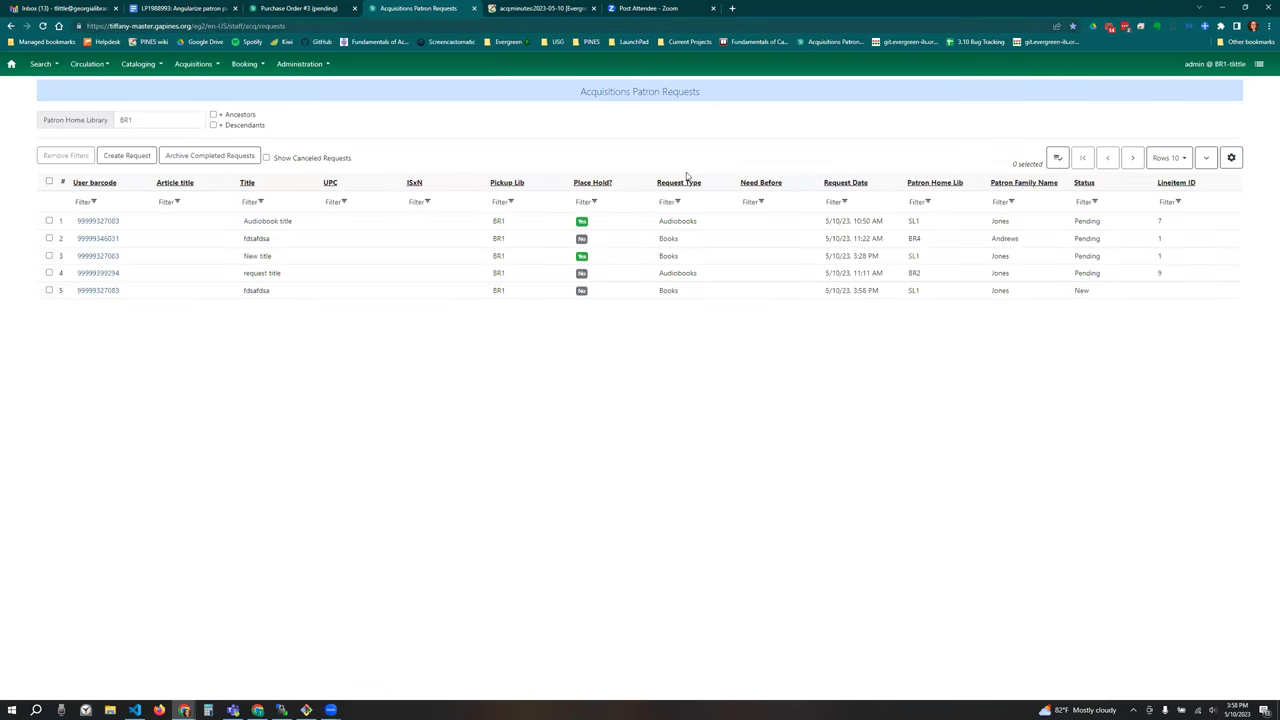
Step: Choose Add Request to PO for the newest request, fdsafdsa, in row 5
click(305, 289)
right_click(305, 289)
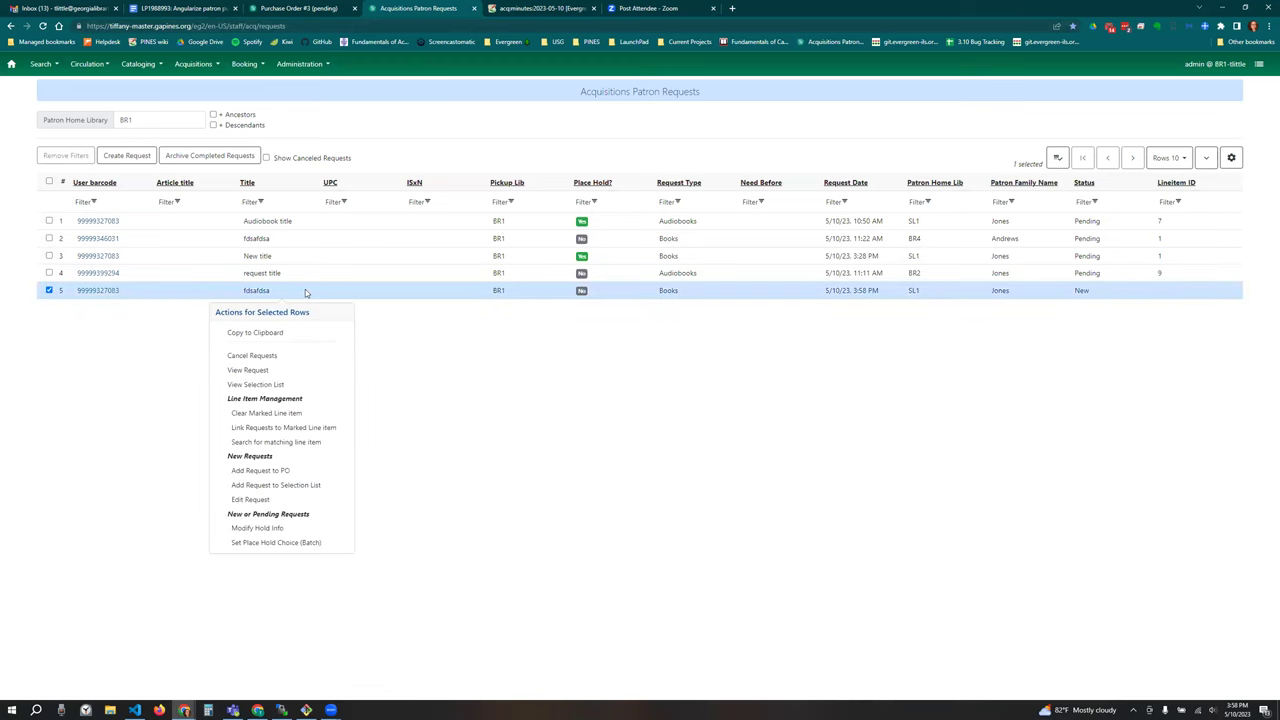
click(312, 470)
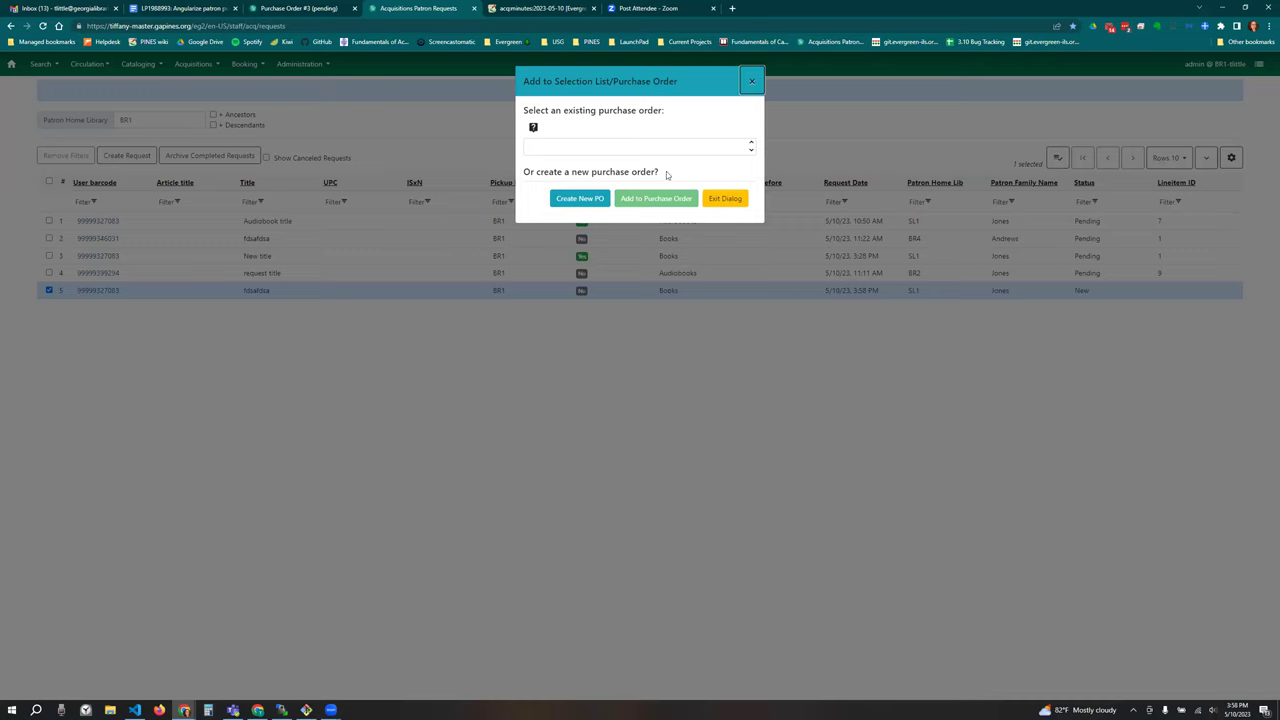
Step: Create a new BR1 purchase order with provider BRODART (SYS1) and add fdsafdsa as a line item
click(572, 204)
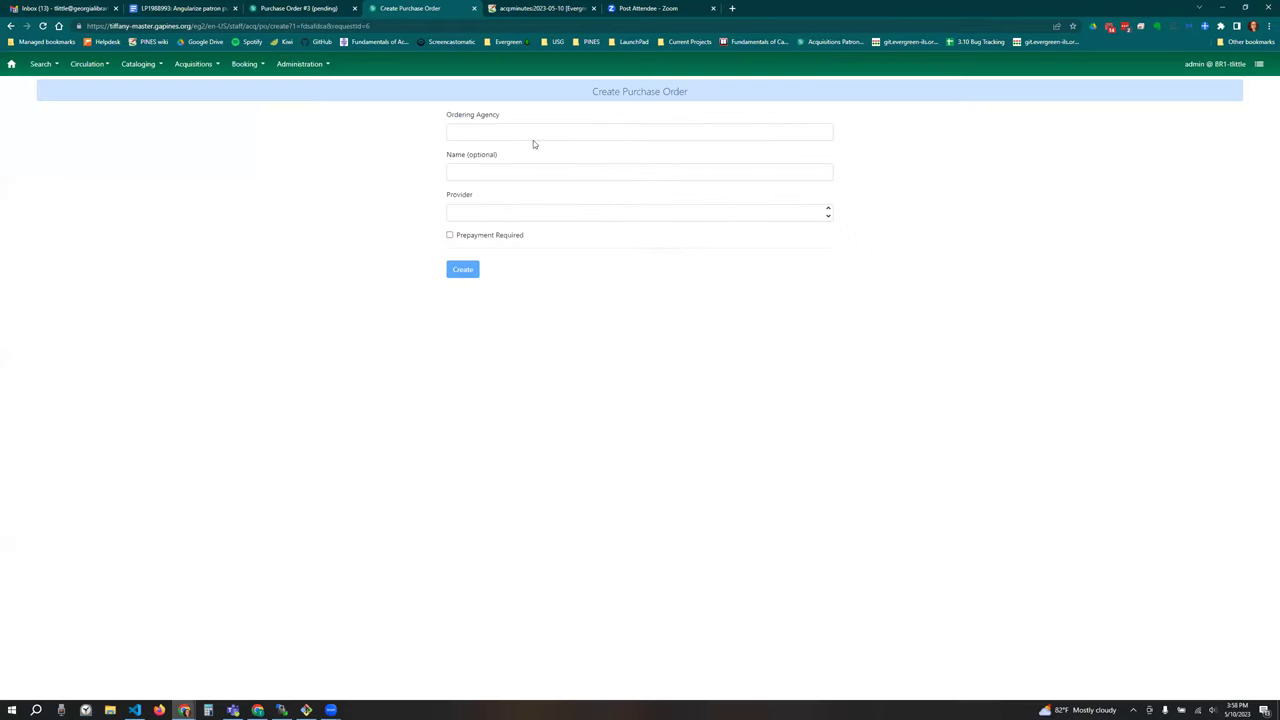
click(616, 133)
text(BR1)
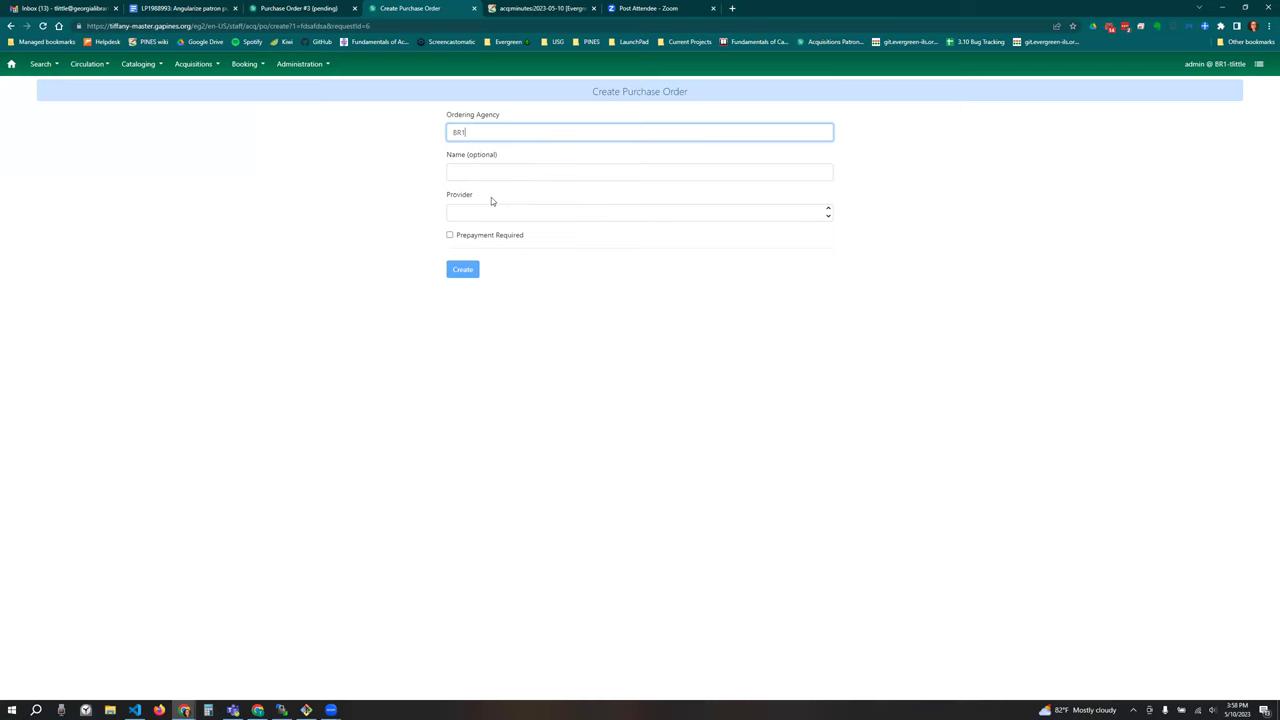
click(491, 211)
click(500, 236)
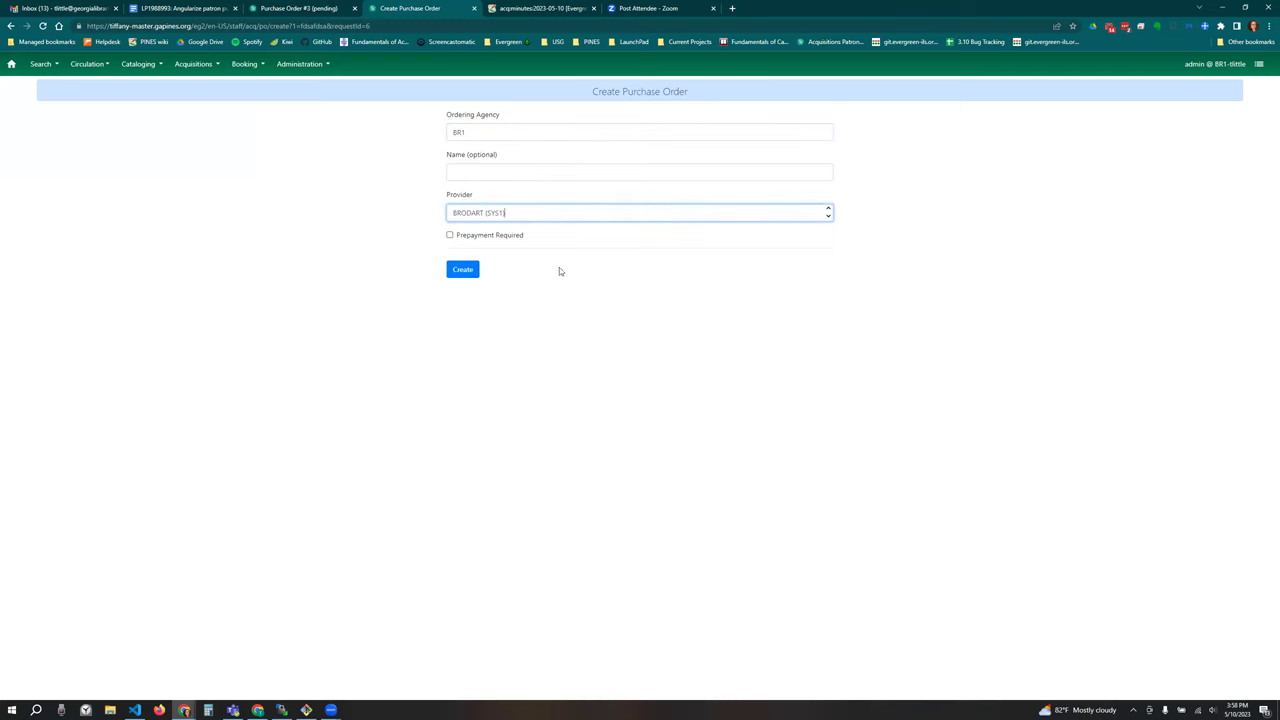
click(463, 270)
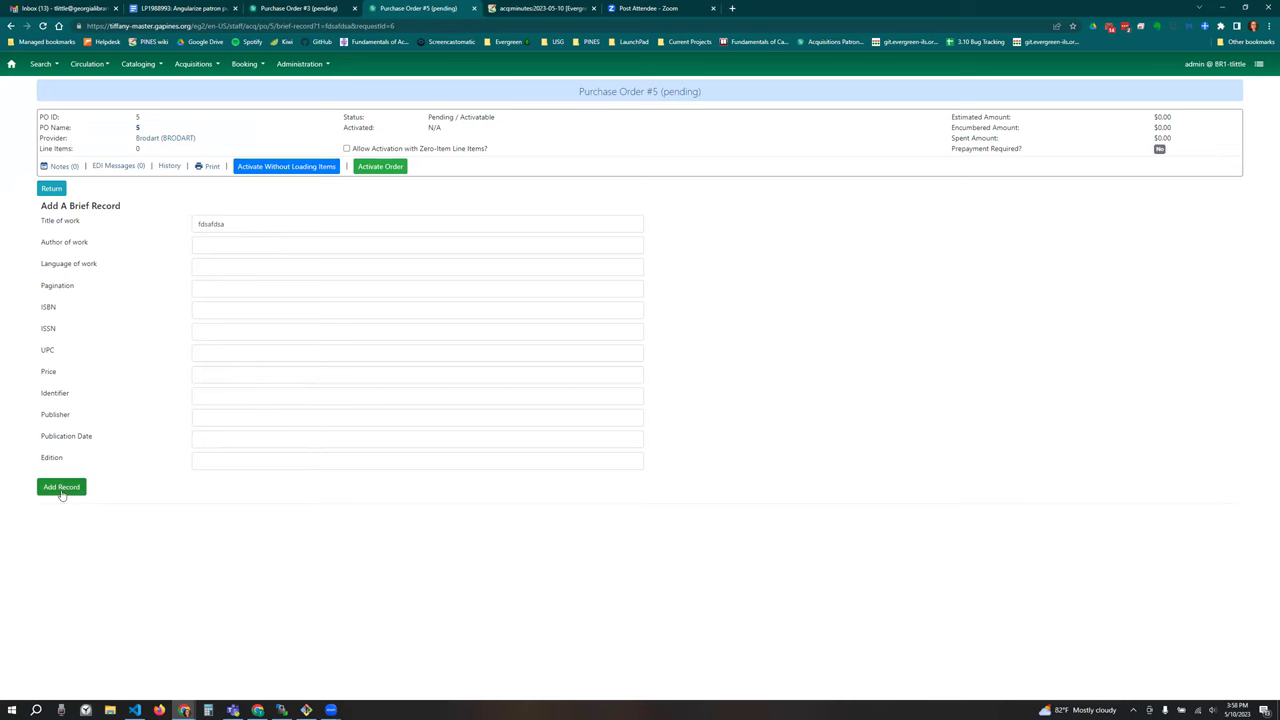
click(61, 487)
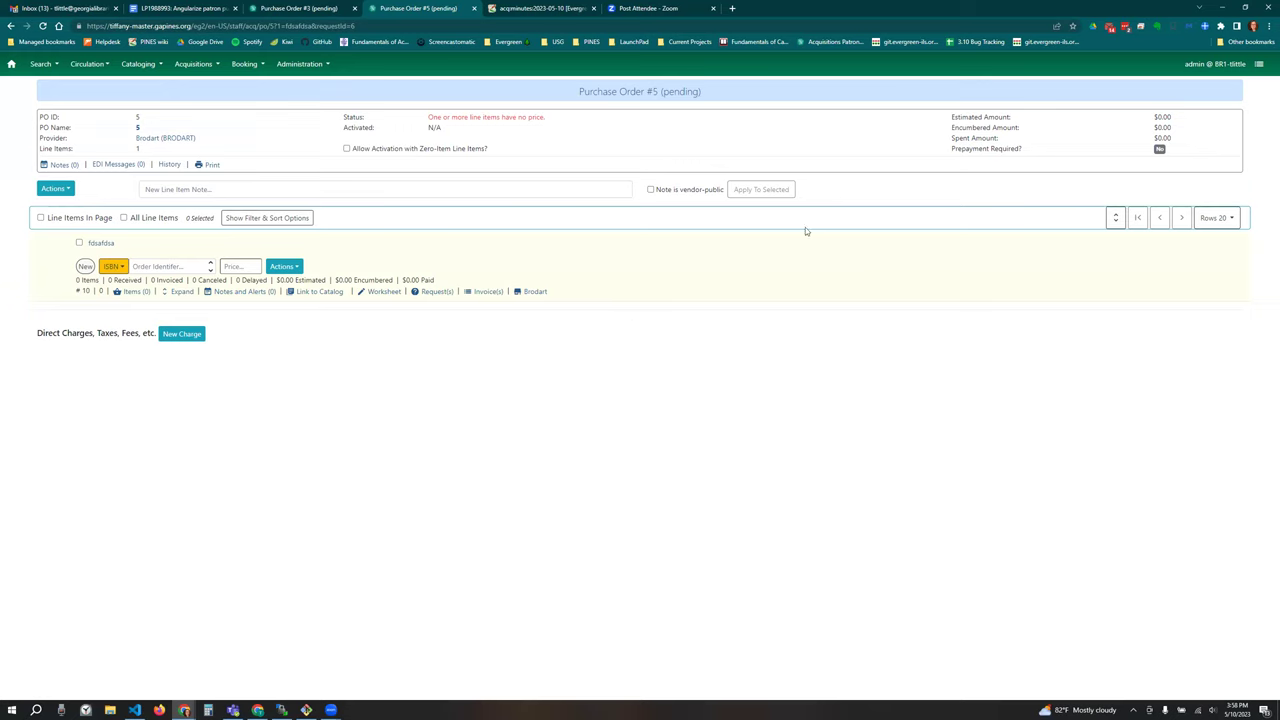
Step: Compare Purchase Orders #3 and #5, then return to Acquisitions > Patron Requests
click(301, 12)
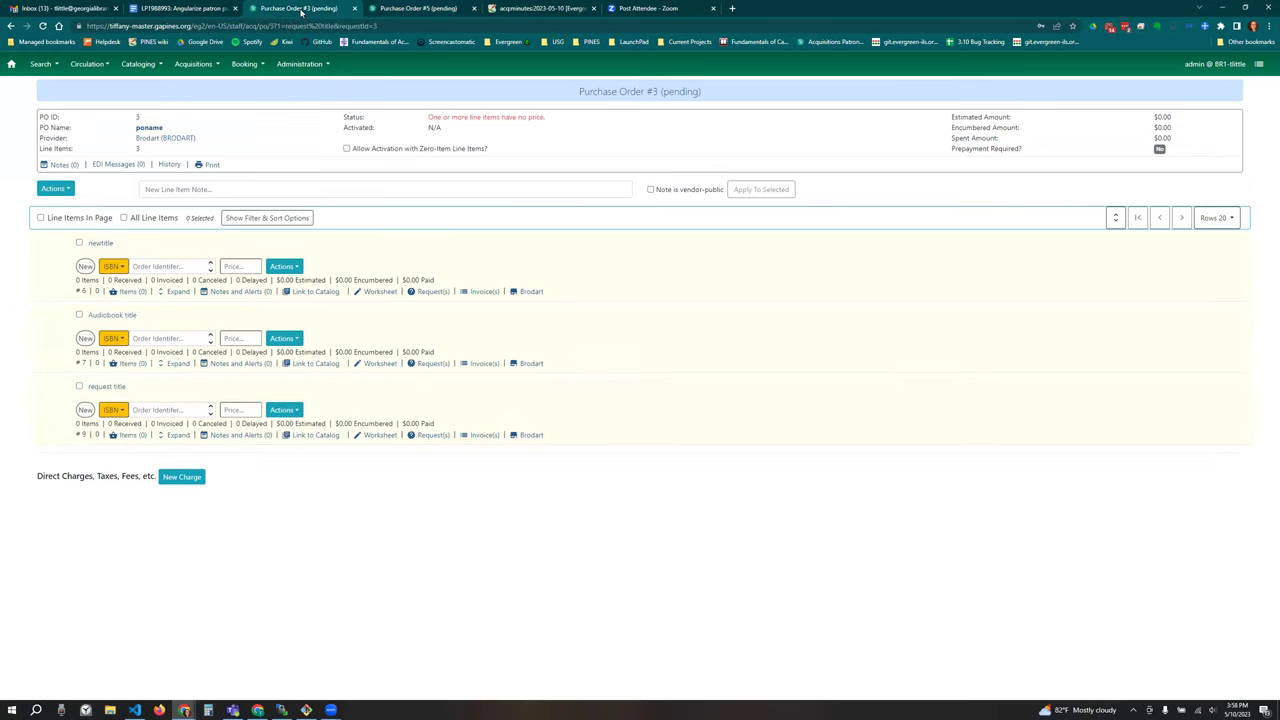
click(416, 12)
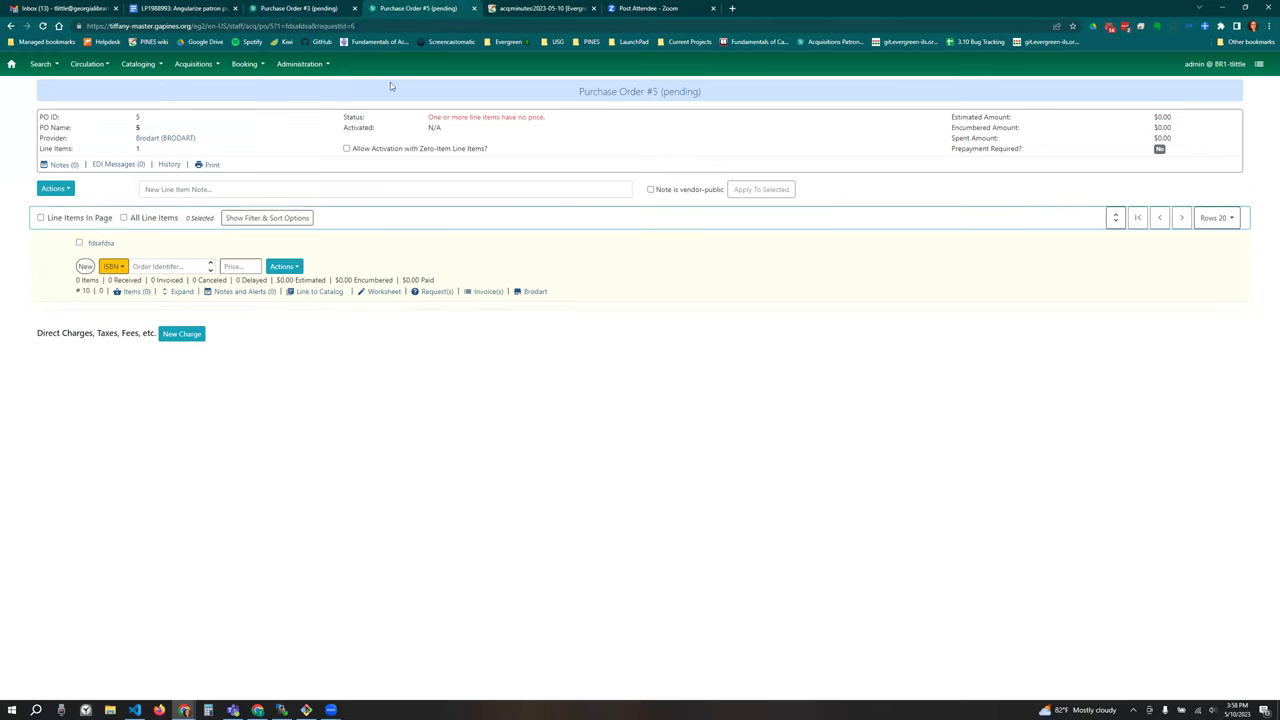
click(210, 66)
click(222, 174)
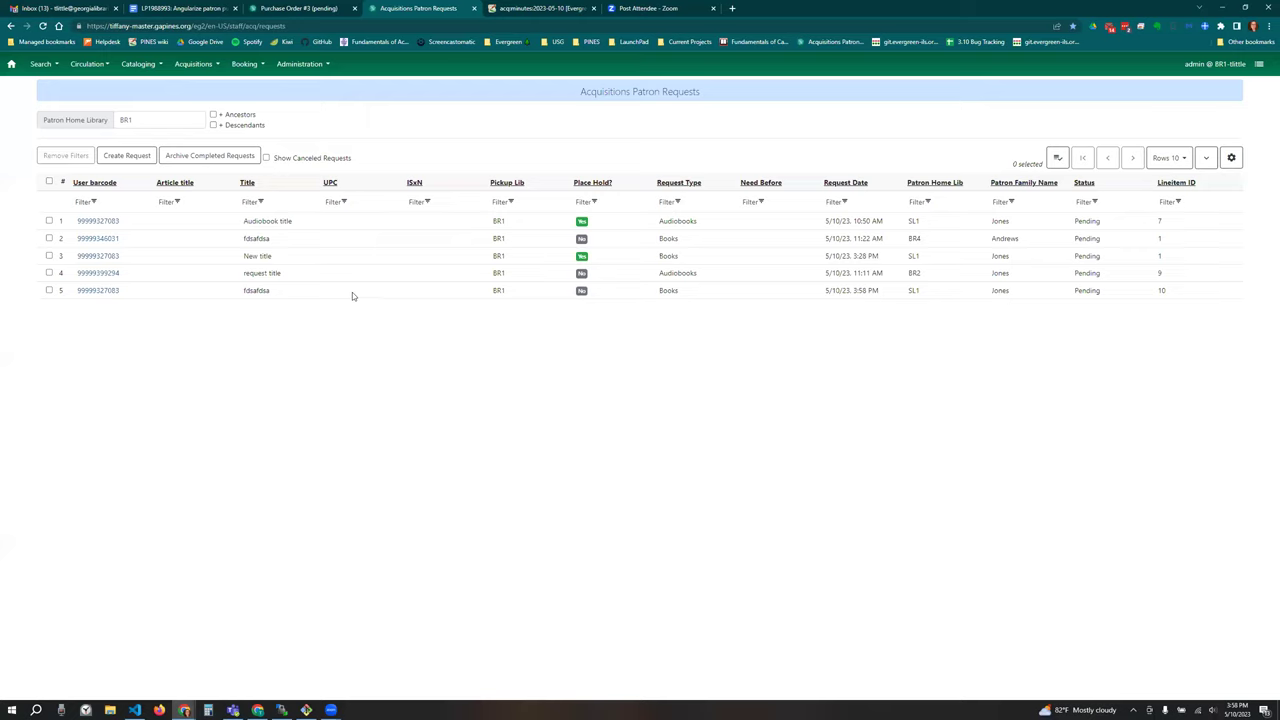
Step: Go to Cataloging > Record Buckets, then to Search > Search the Catalog
click(138, 64)
click(172, 125)
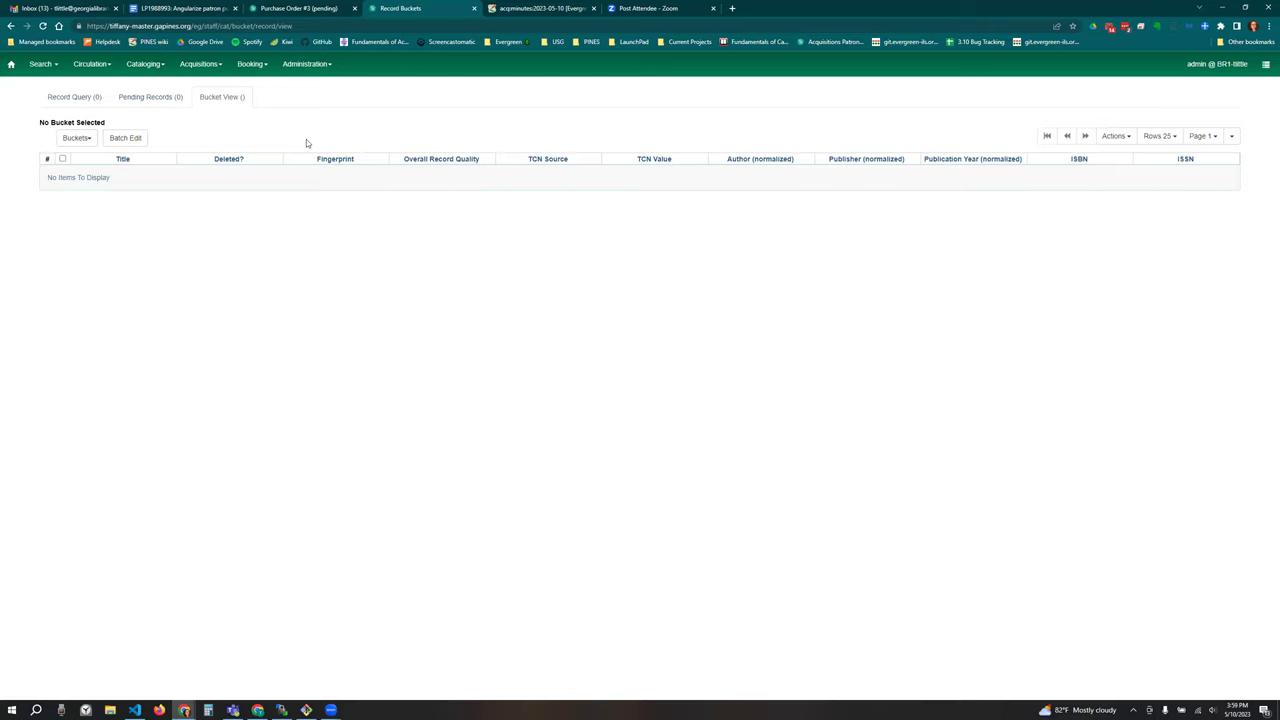
click(42, 64)
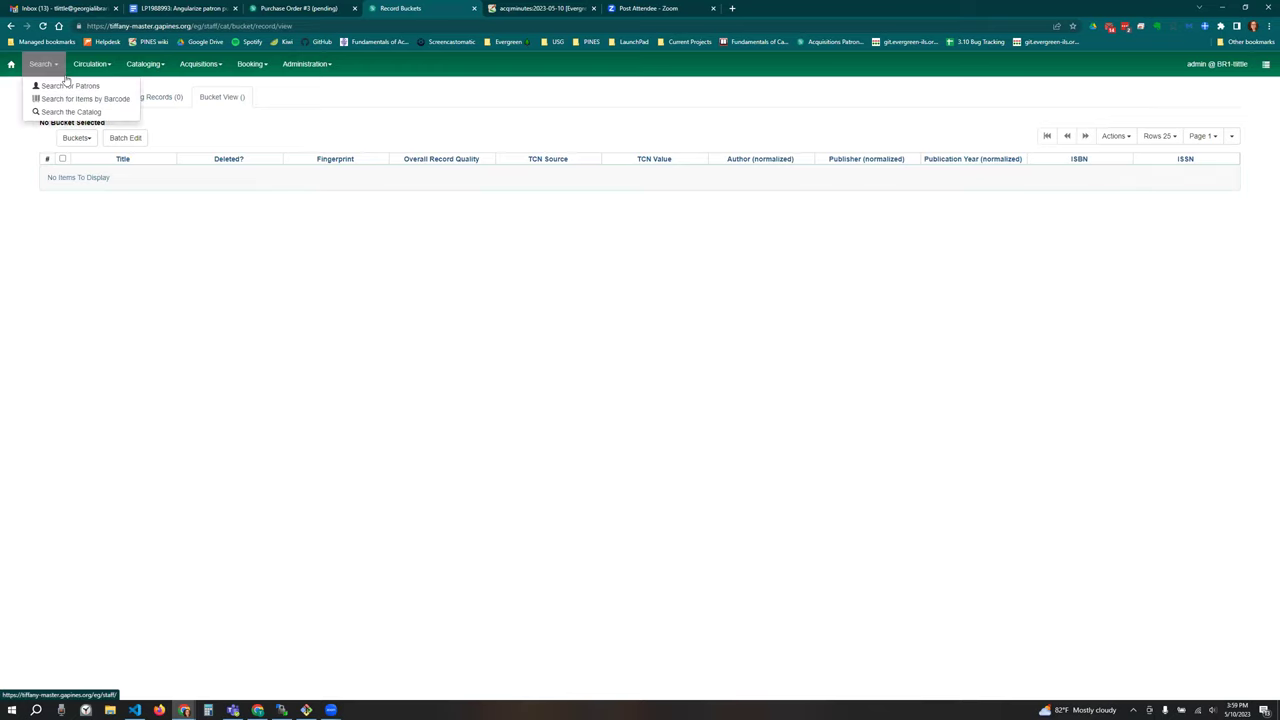
click(72, 112)
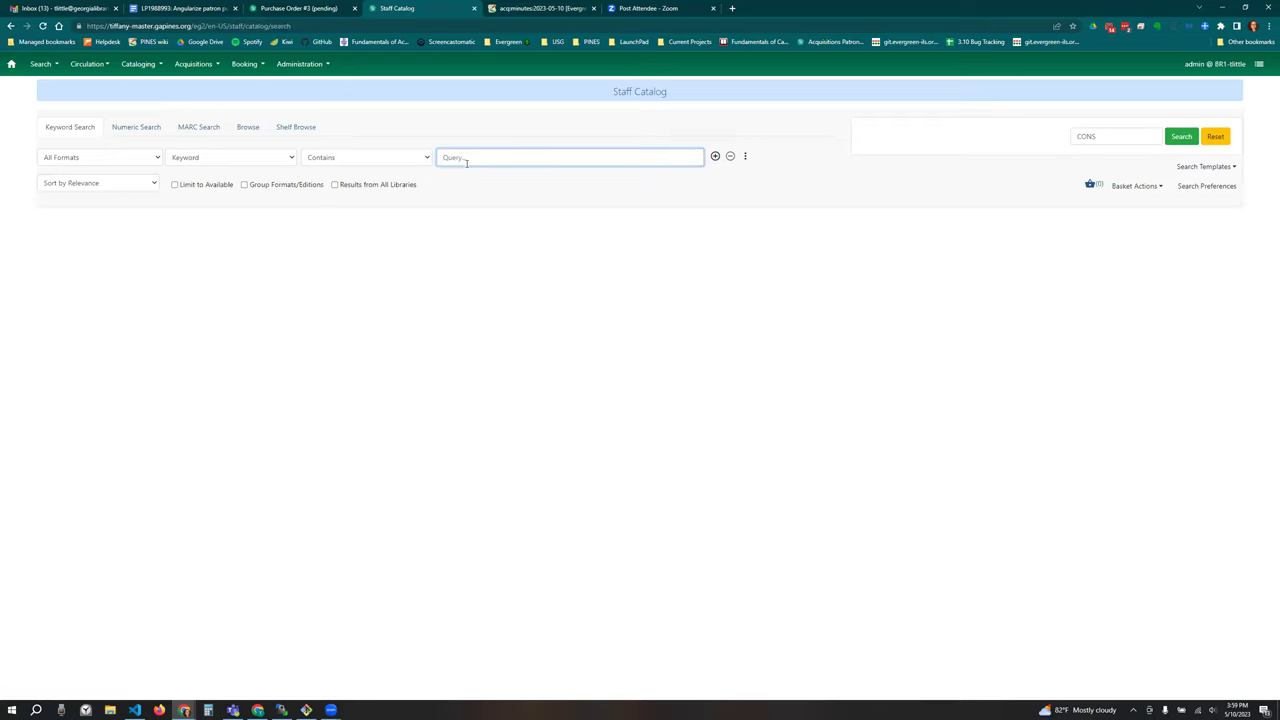
Step: Search the catalog for 'harry potter' and open the Harry Potter and the goblet of fire record
text(harry potter)
key(Return)
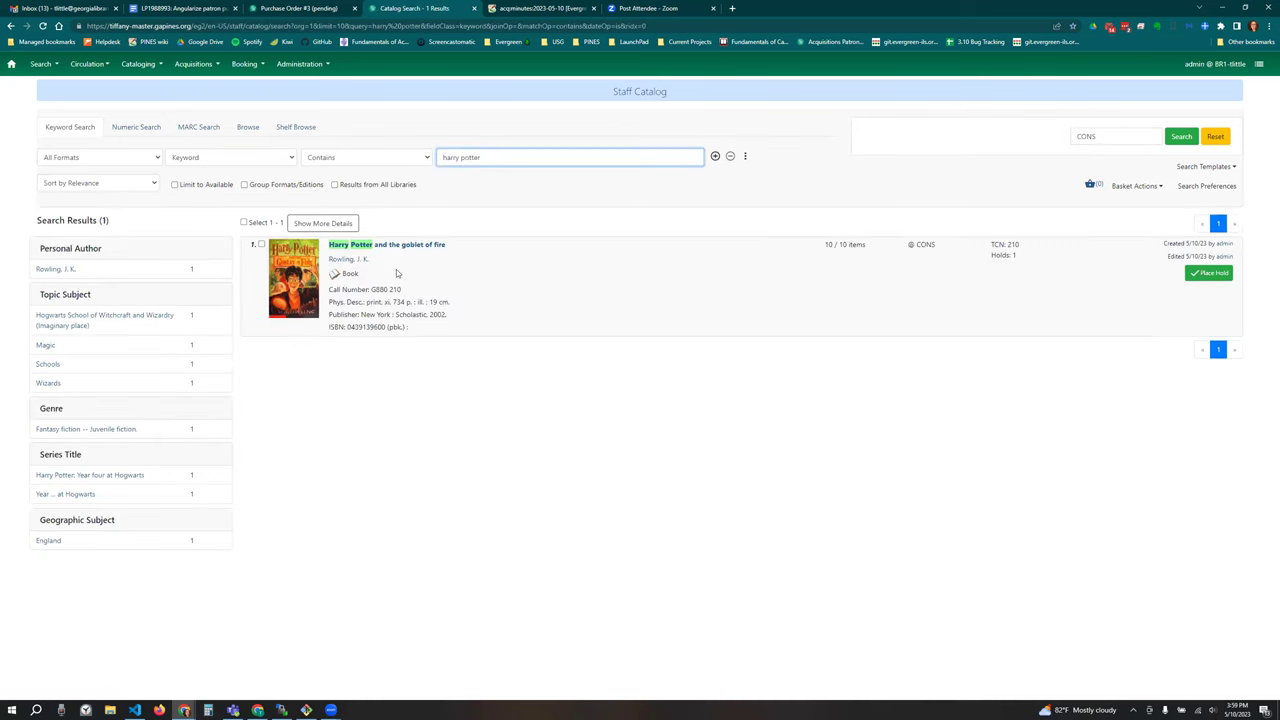
click(400, 245)
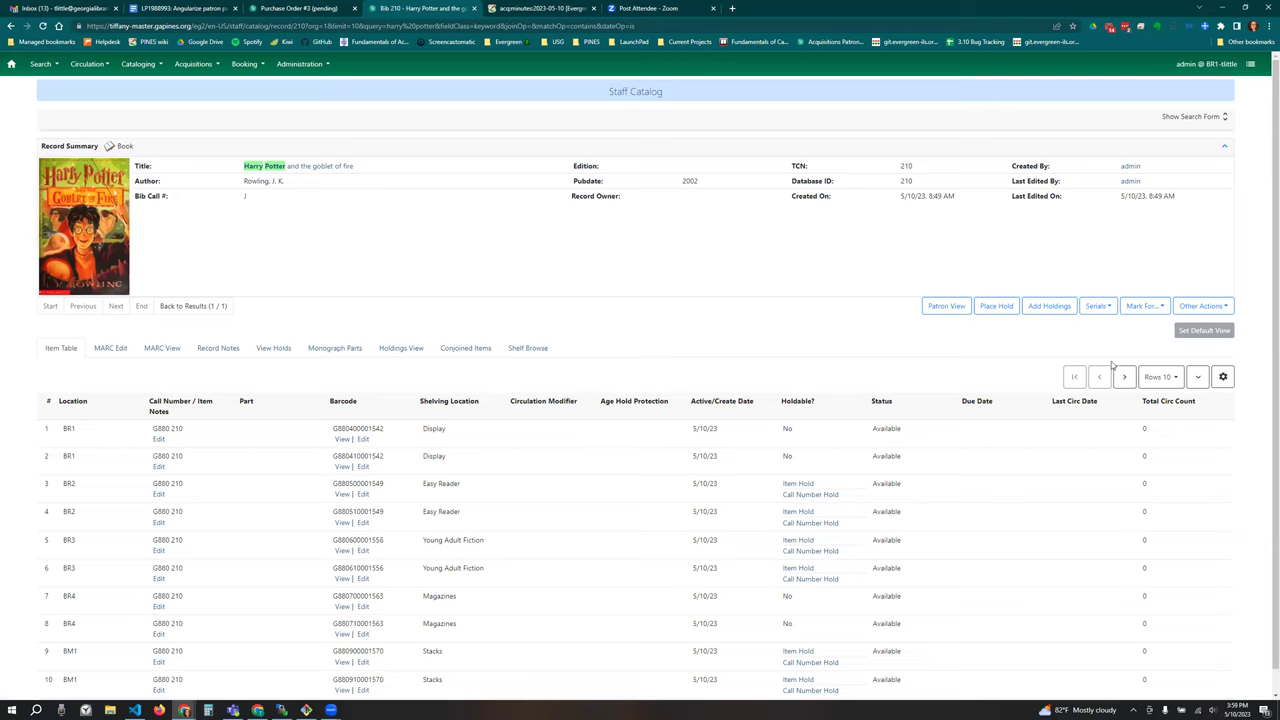
Step: Open Add to Bucket for the Harry Potter record, check the New and Existing bucket tabs, then close it unused
click(1200, 308)
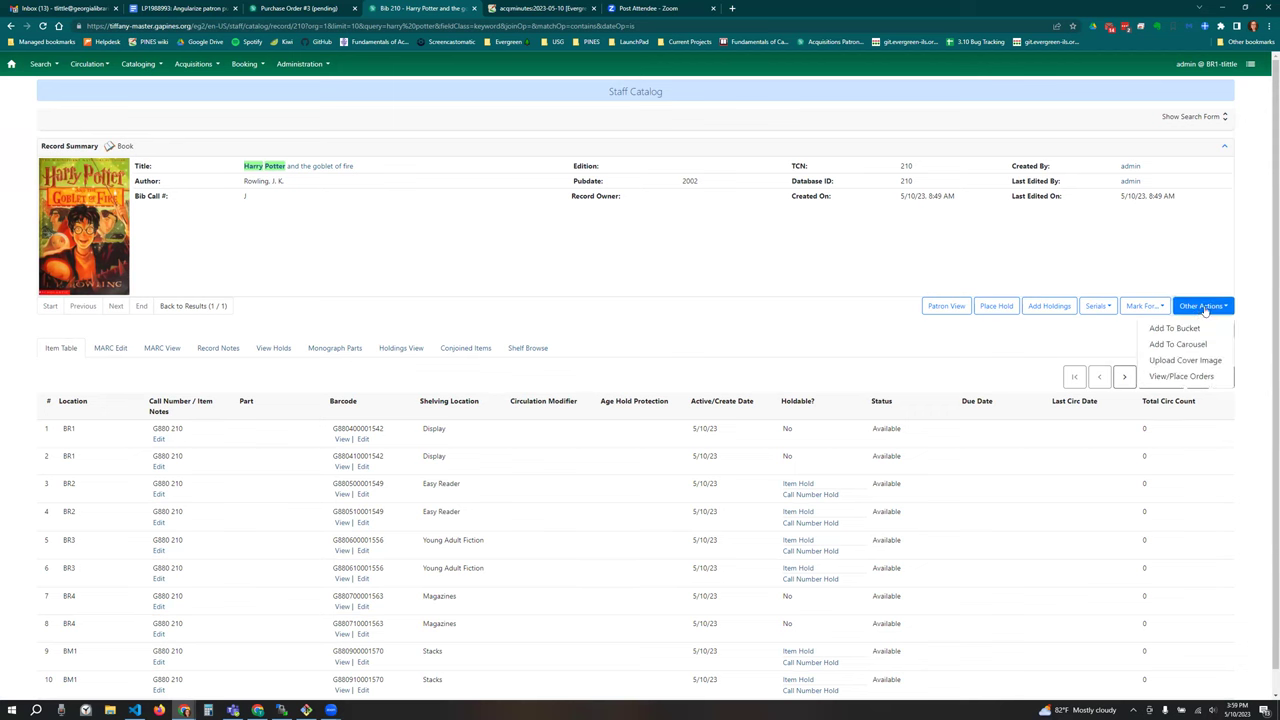
click(1200, 328)
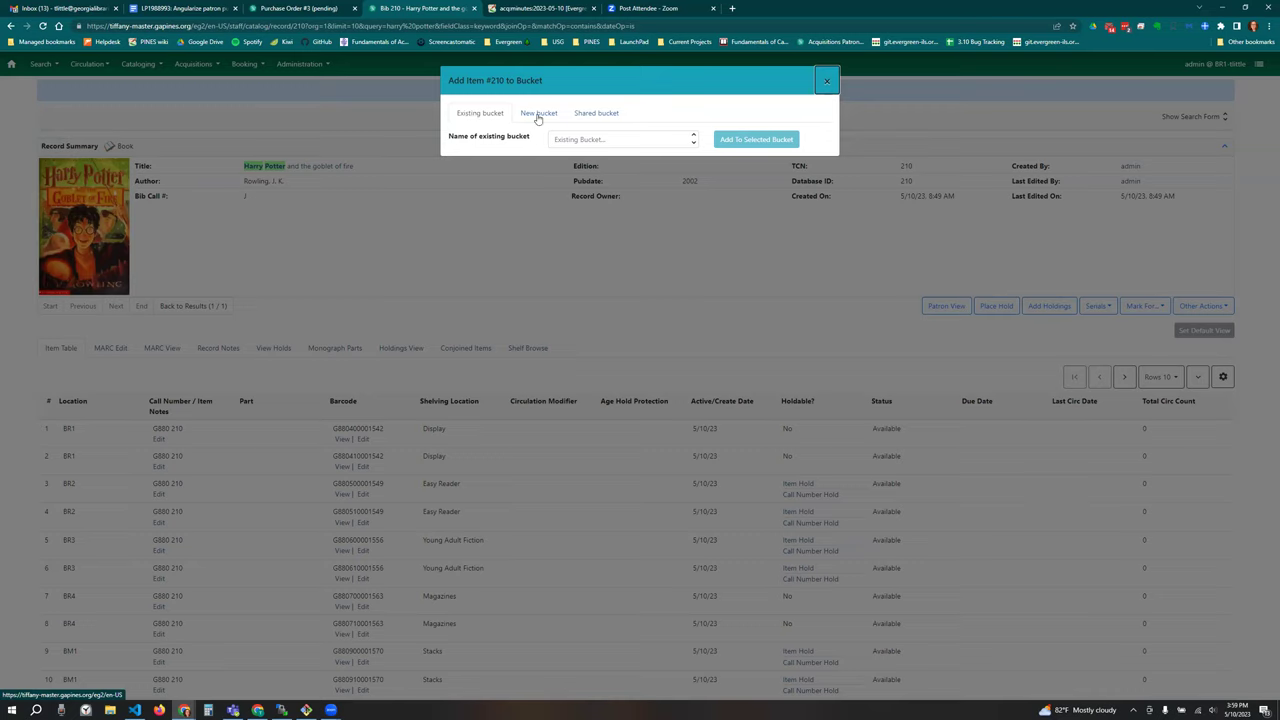
click(538, 115)
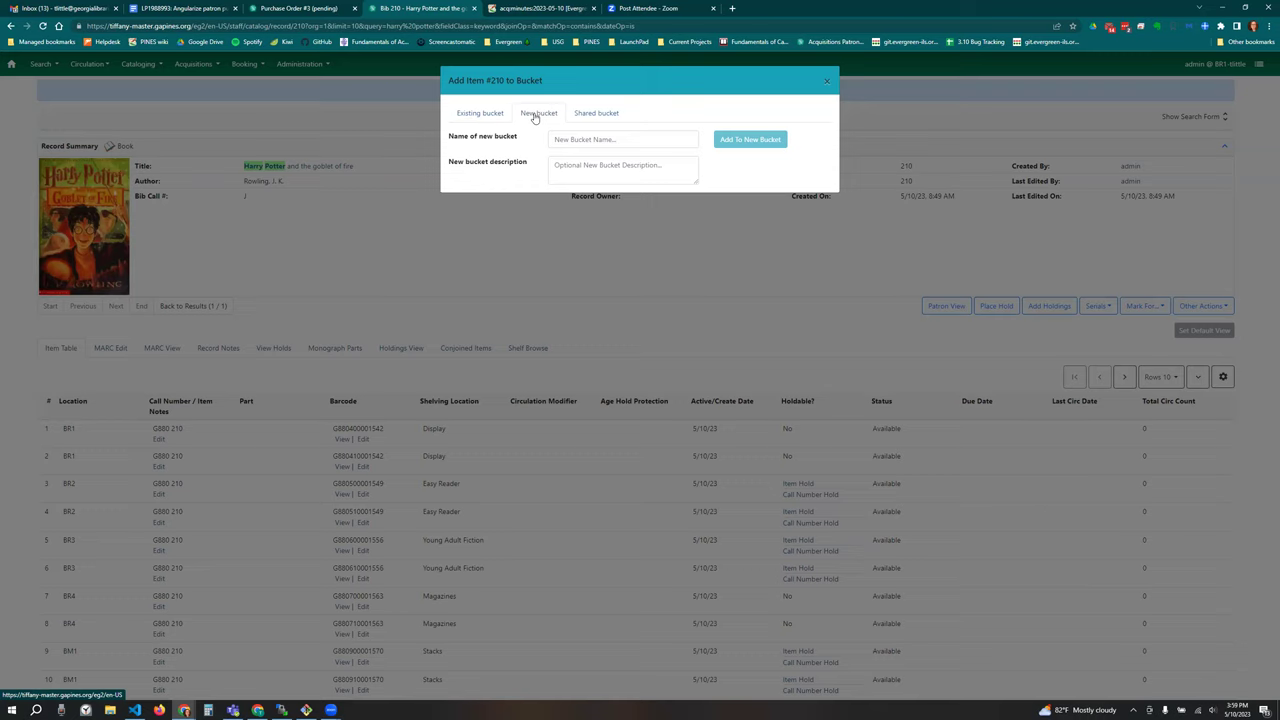
click(497, 117)
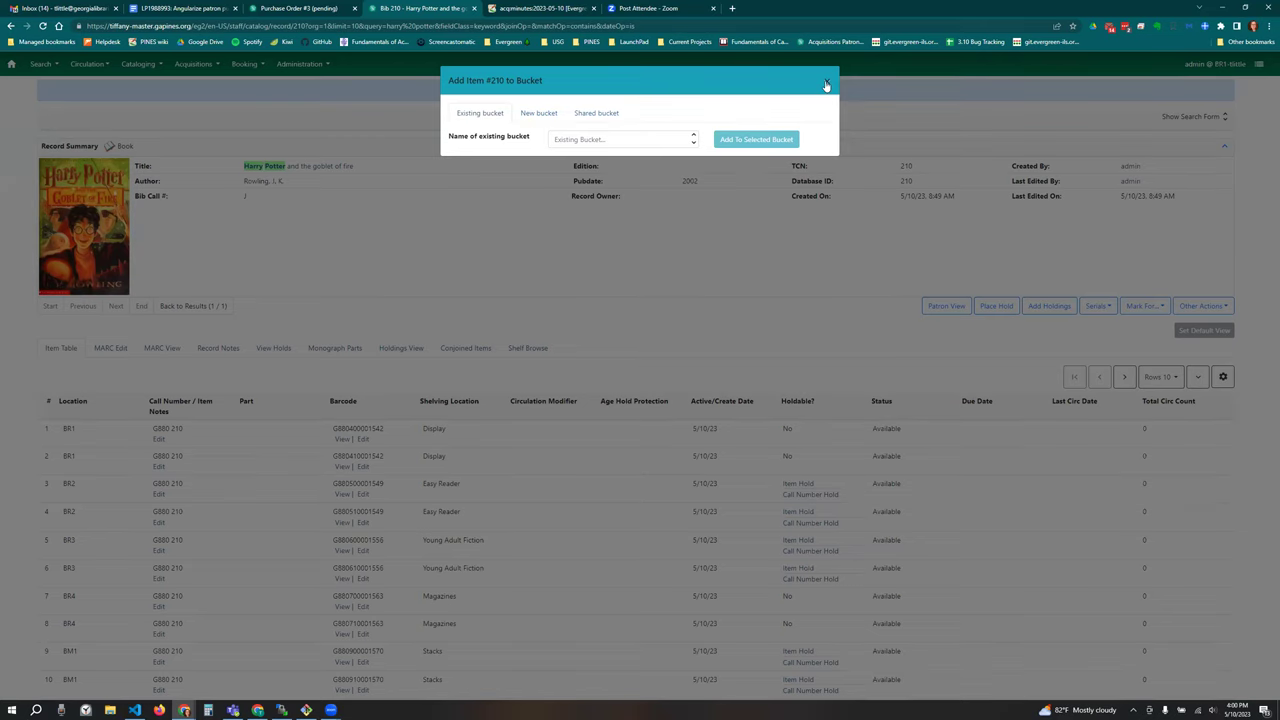
click(826, 84)
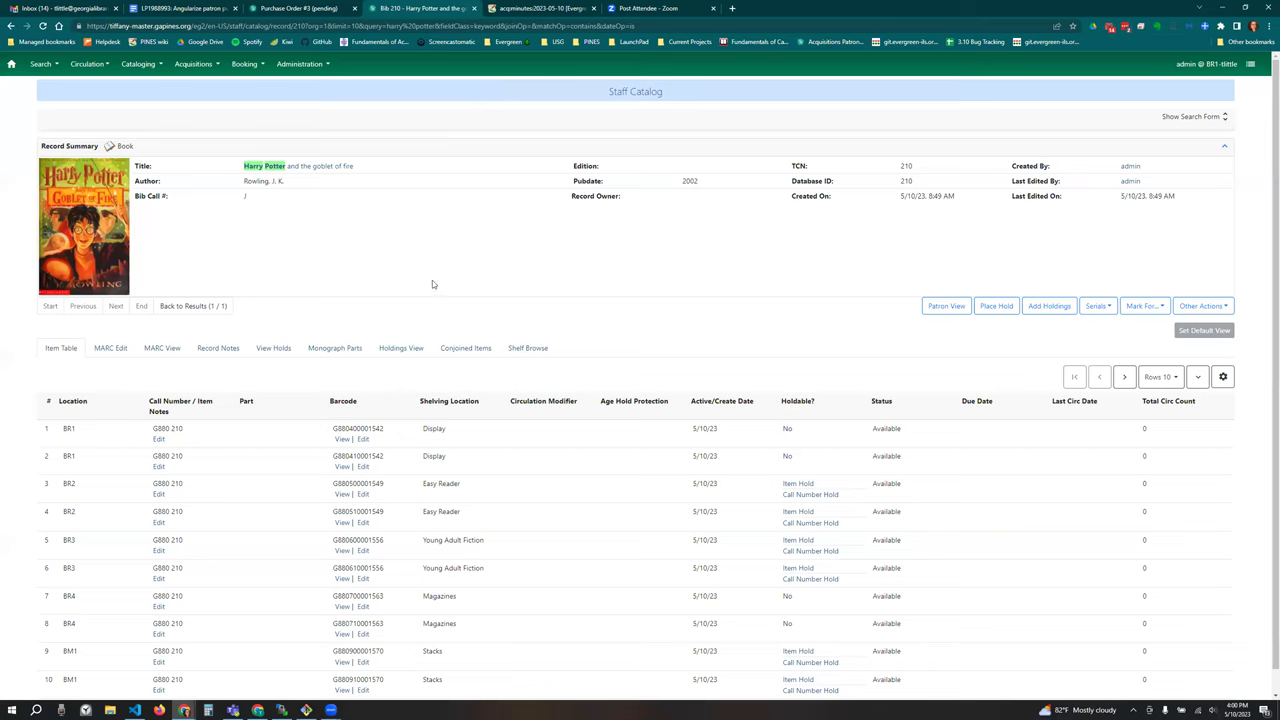
click(195, 66)
Step: From Patron Requests, create and save a request titled 'fdsafdsa' for the first patron found by last name
click(230, 174)
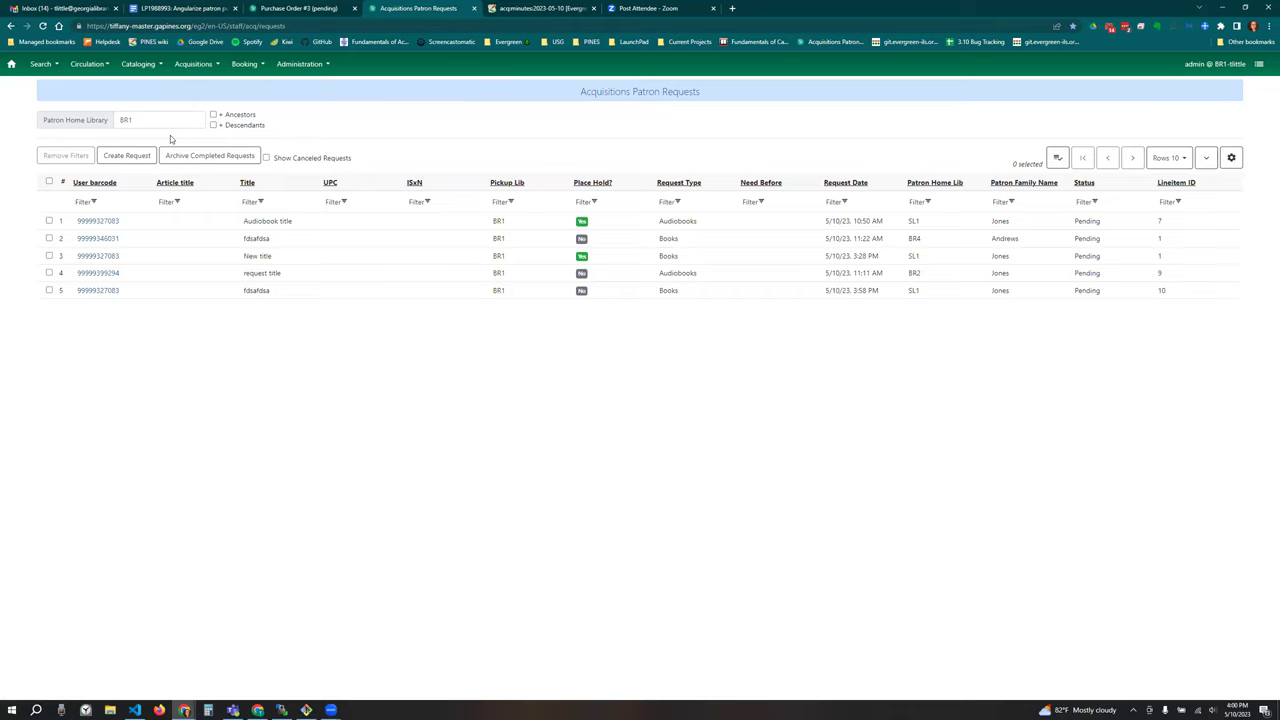
click(145, 156)
click(620, 120)
text(dsaDSA)
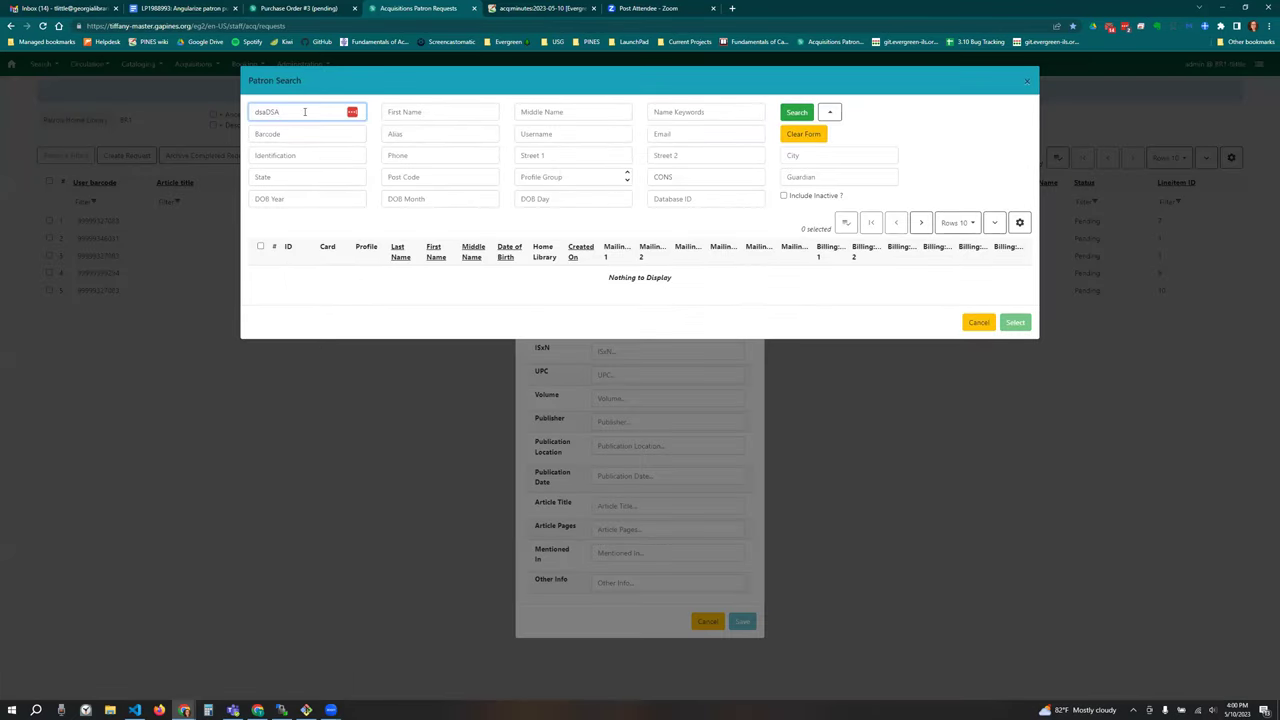
key(BackSpace)
key(BackSpace)
key(BackSpace)
key(BackSpace)
key(BackSpace)
text(JONES)
click(797, 112)
double_click(364, 275)
key(Tab)
text(fdsafdsa)
click(742, 662)
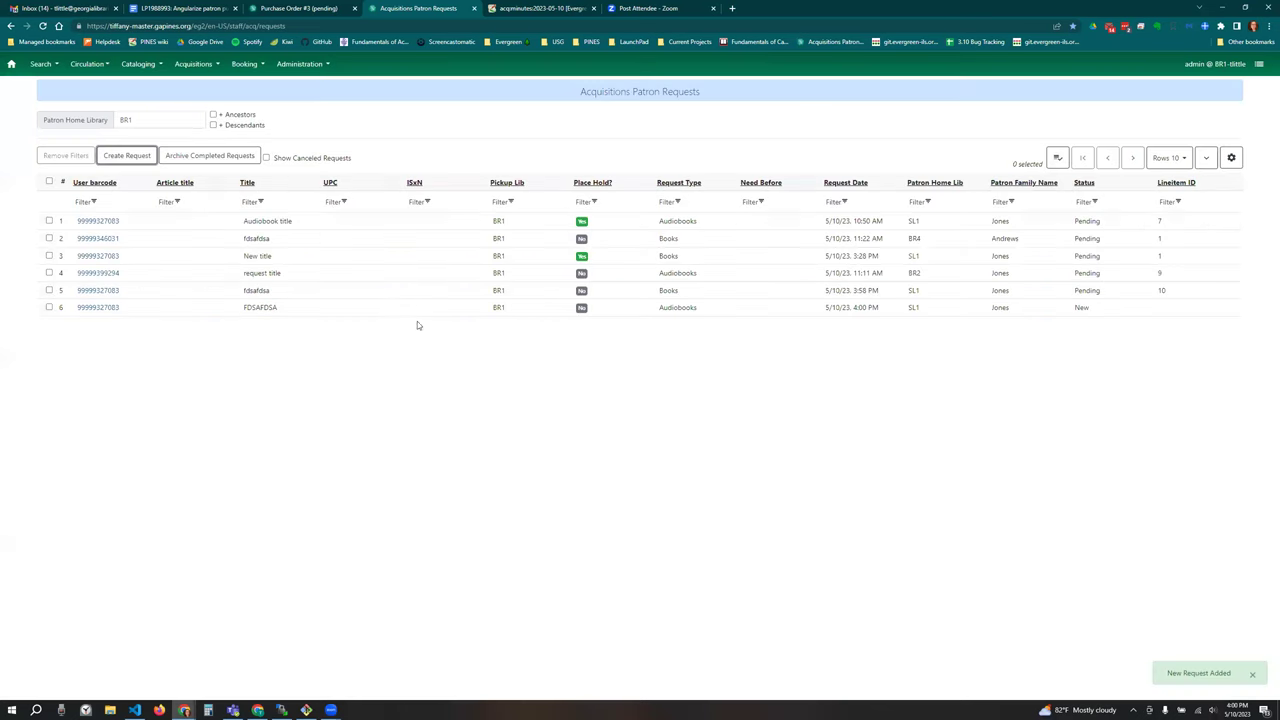
Step: Choose Add Request to PO for the FDSAFDSA request in row 6, clear poname (BR1), and pick Create New PO
right_click(383, 307)
click(399, 492)
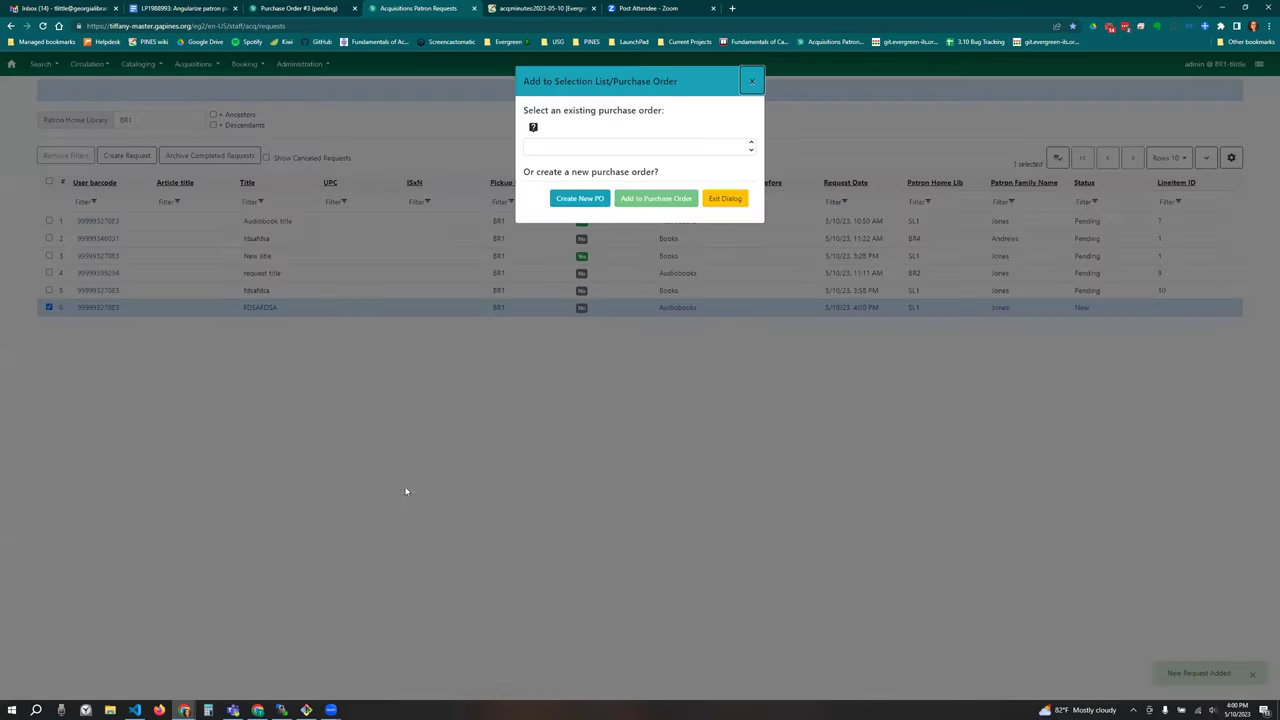
click(644, 147)
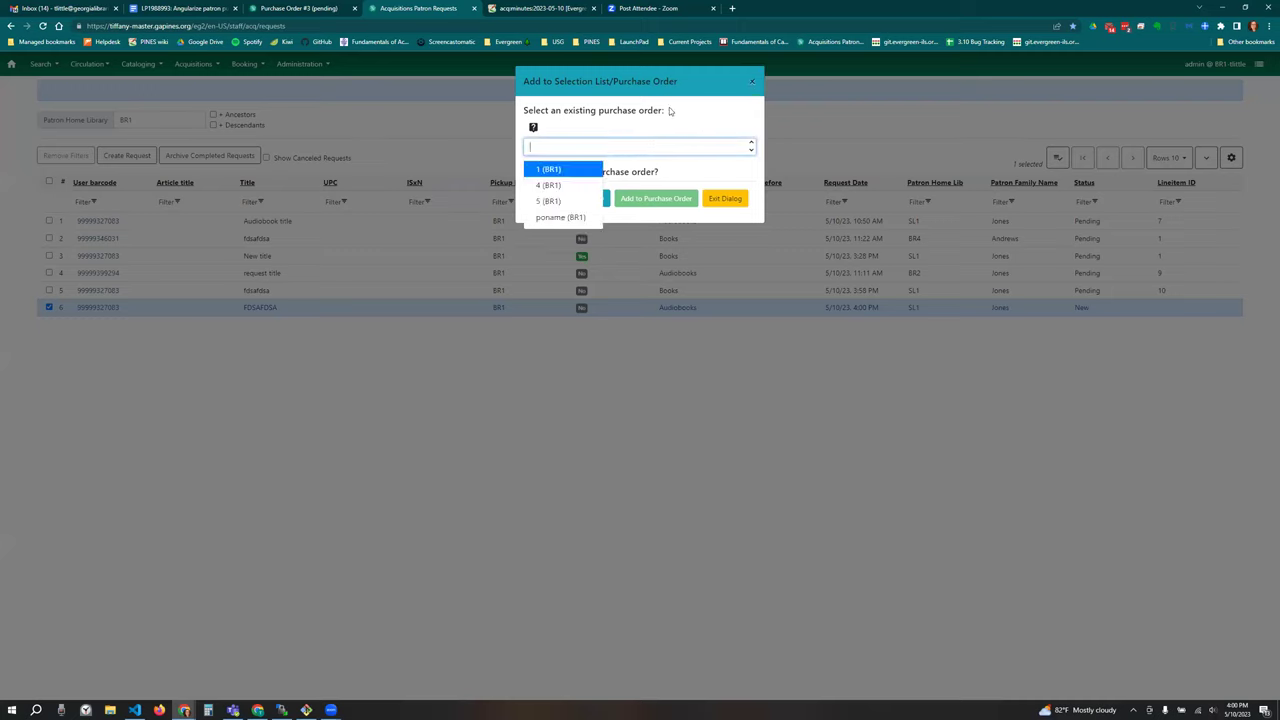
click(563, 217)
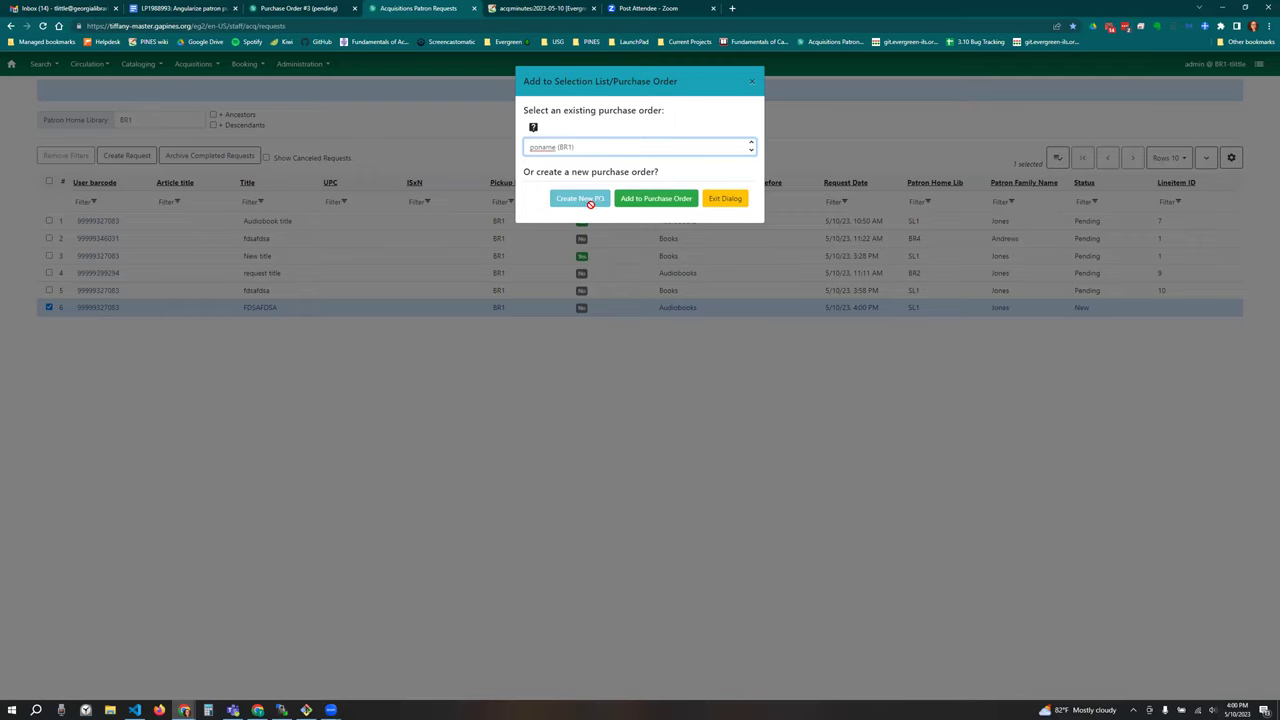
click(586, 147)
key(ctrl+a)
key(BackSpace)
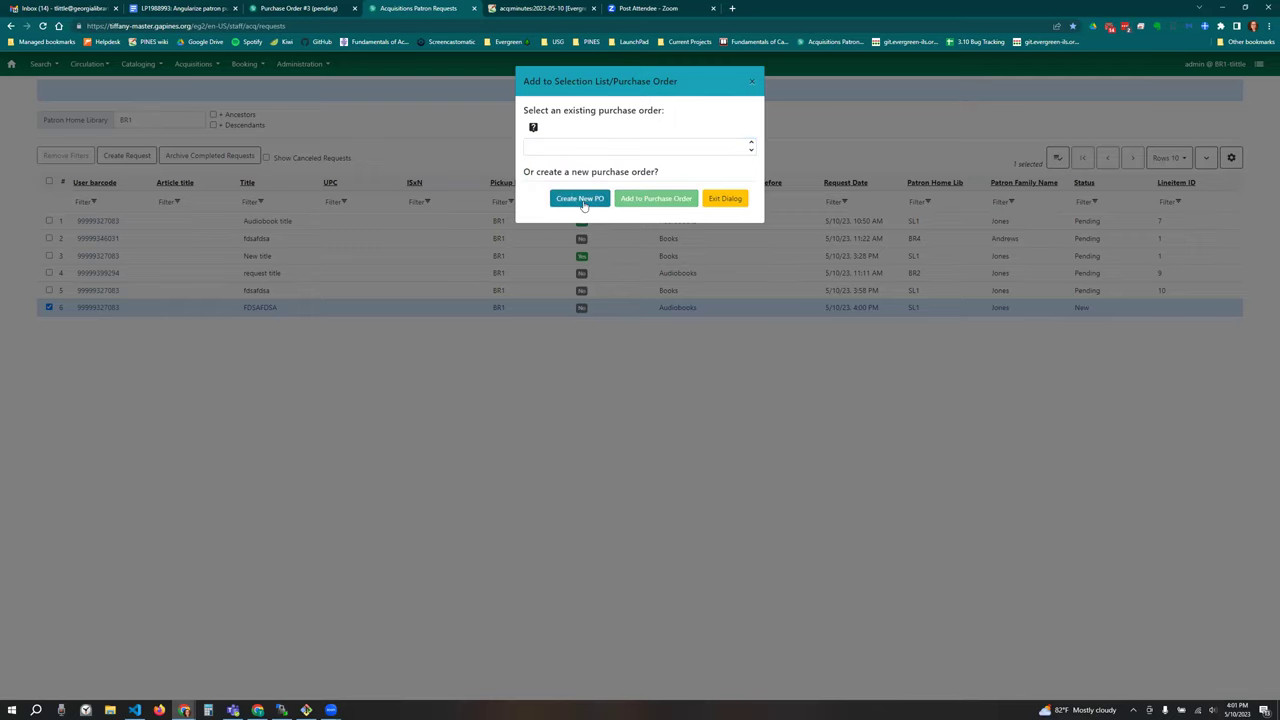
click(581, 199)
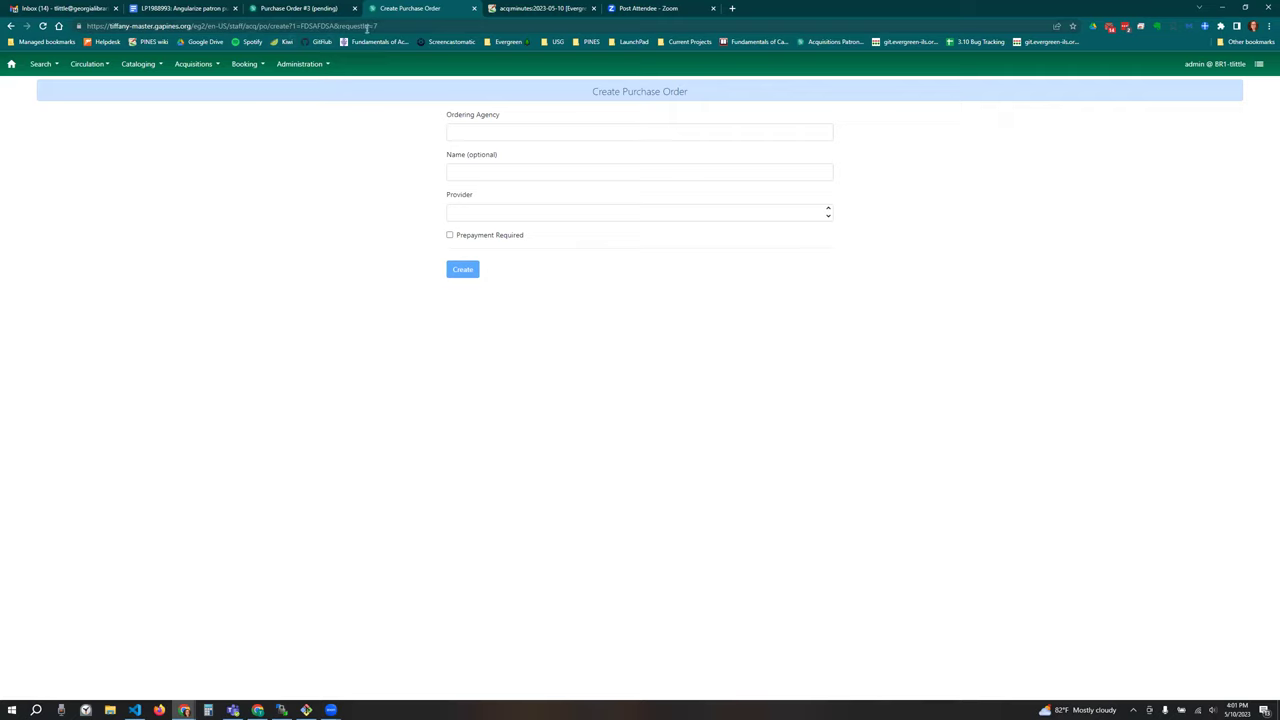
Step: View the Ordering Agency list without choosing one, then go back to the patron requests list
click(513, 130)
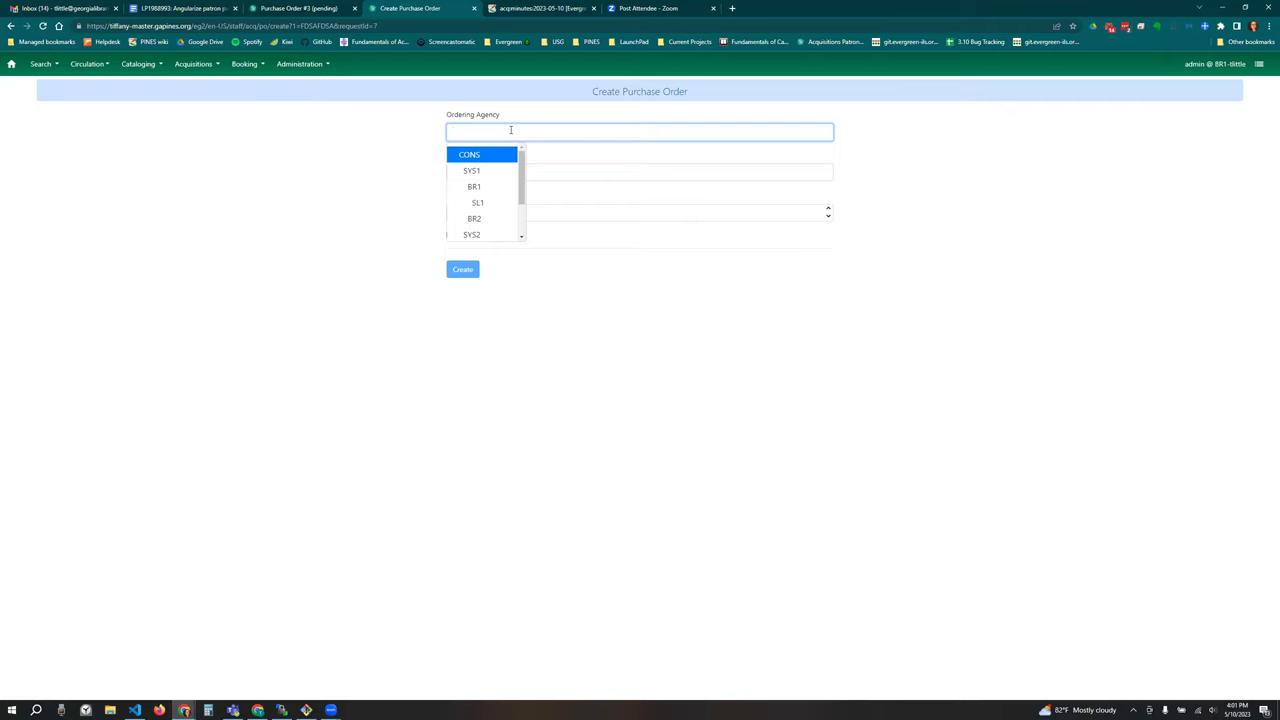
click(396, 149)
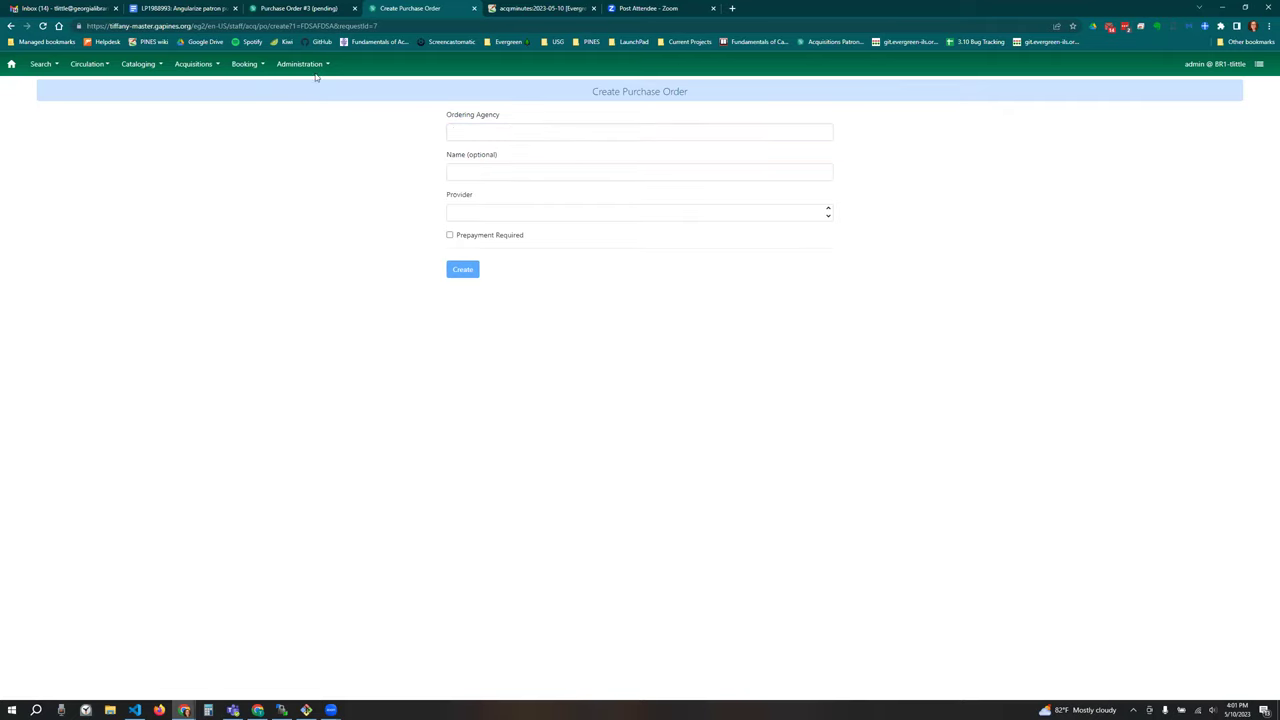
click(11, 26)
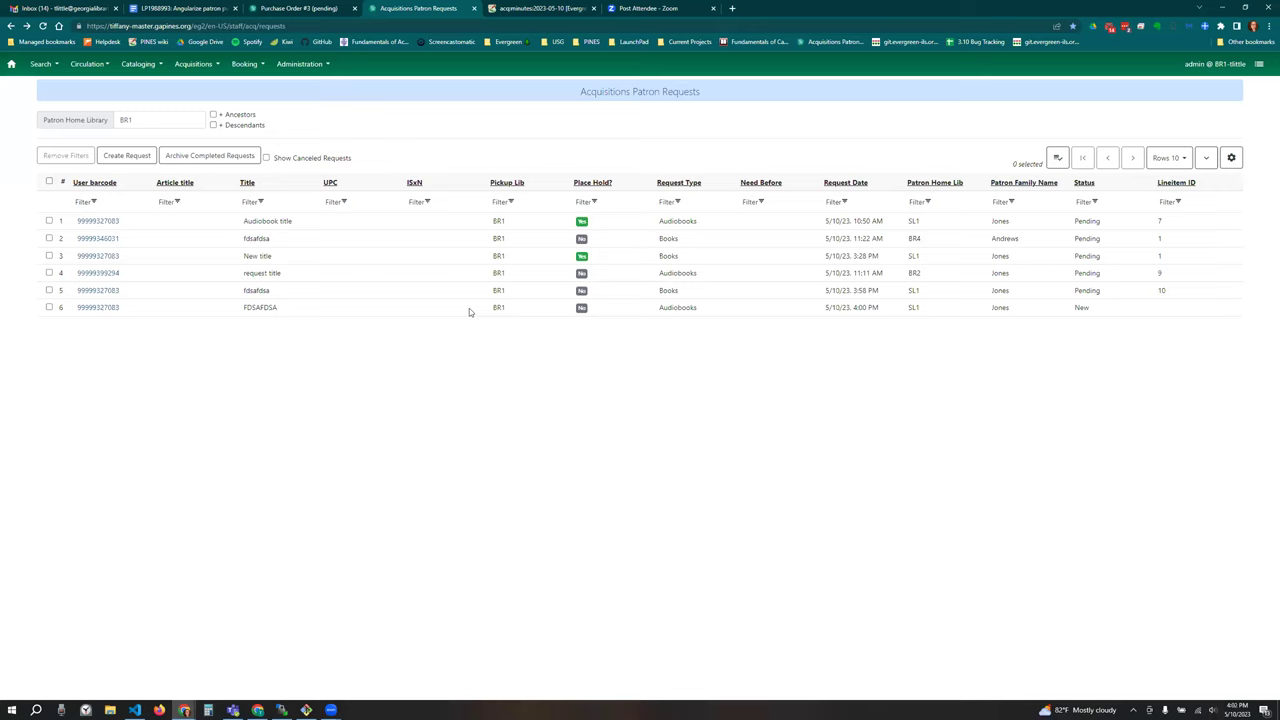
Step: Open Add Request to PO for the FDSAFDSA request, exit without adding, and bring up its row actions again
right_click(469, 312)
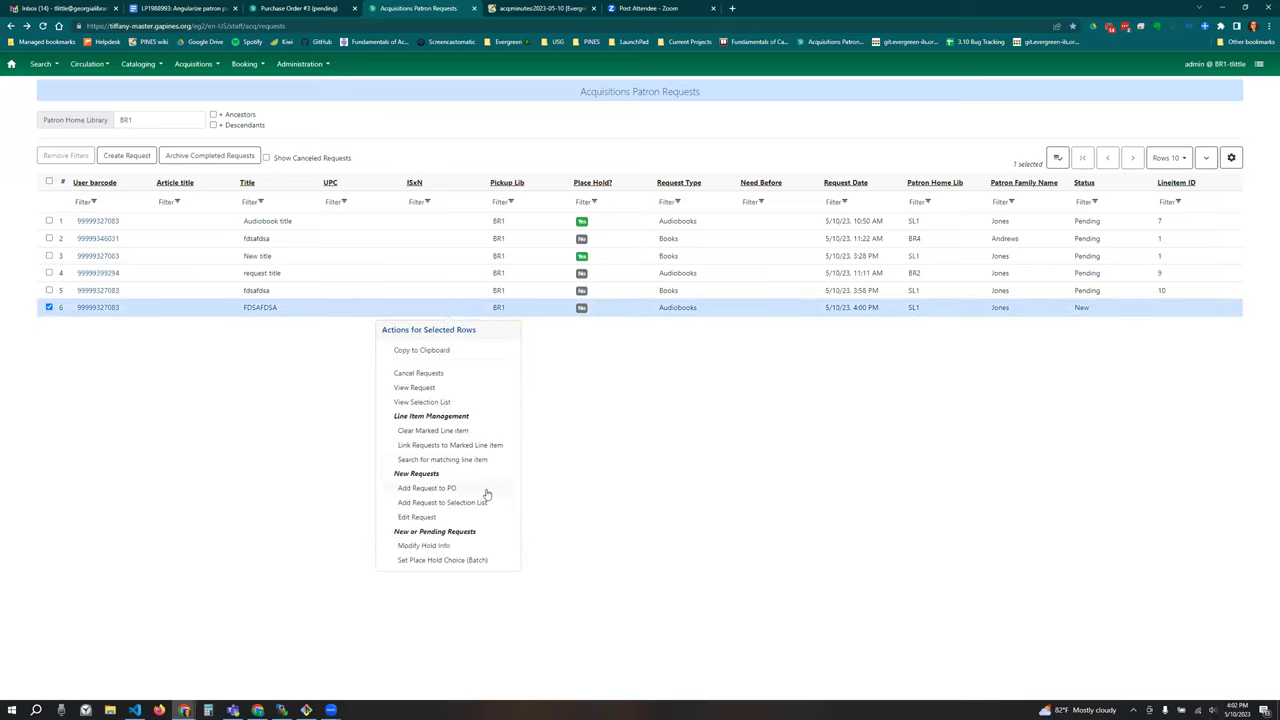
key(Return)
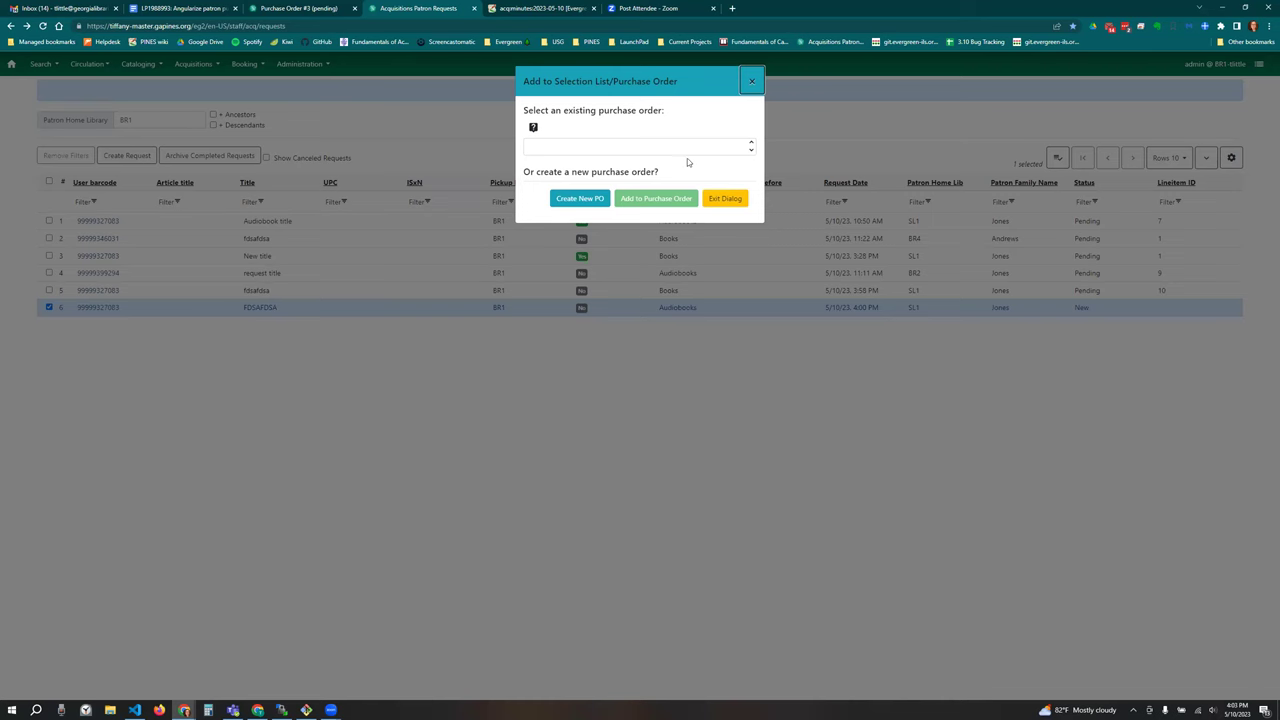
click(725, 198)
right_click(334, 313)
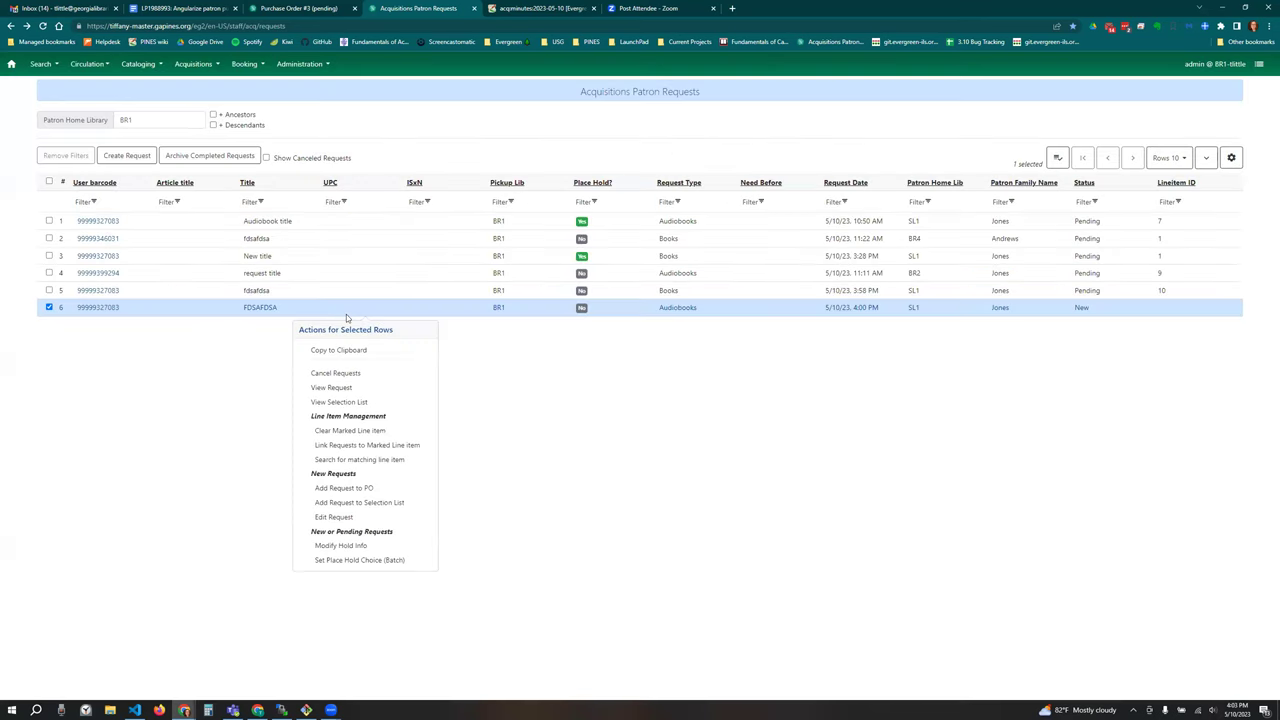
Step: Start a new selection list named 'fdsafdsa' for the request, then erase the name and exit
click(360, 502)
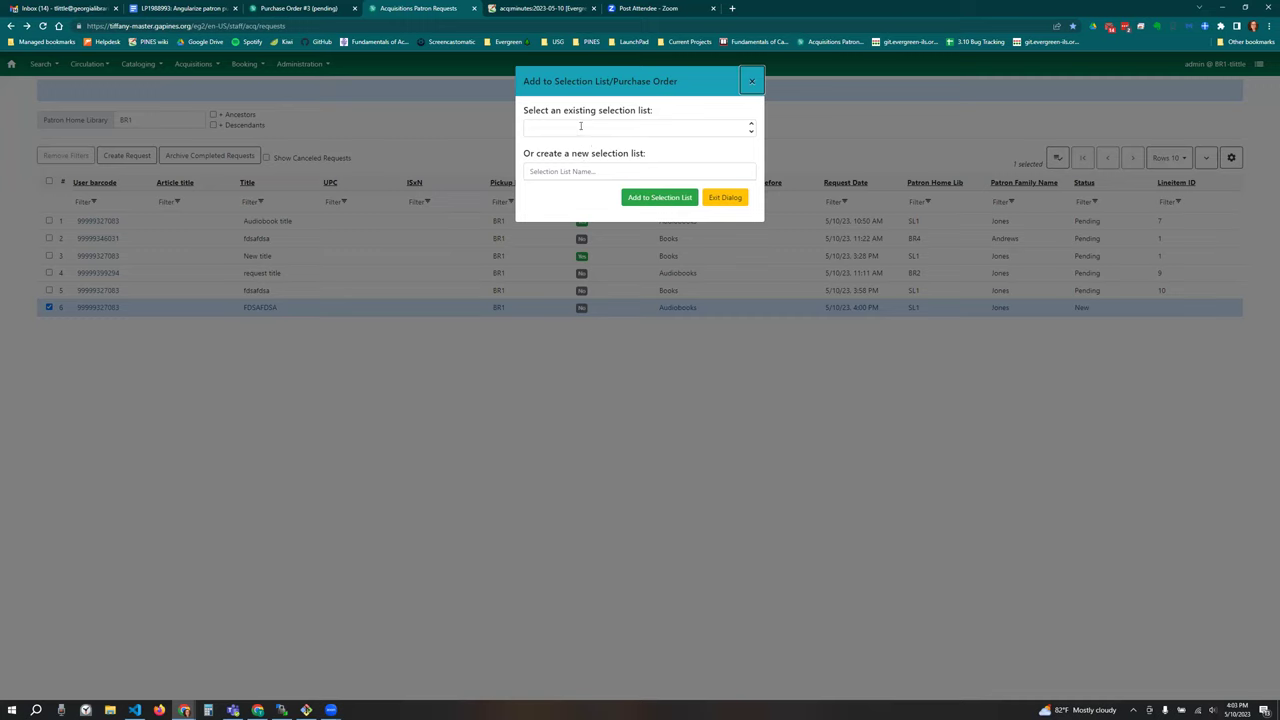
click(563, 126)
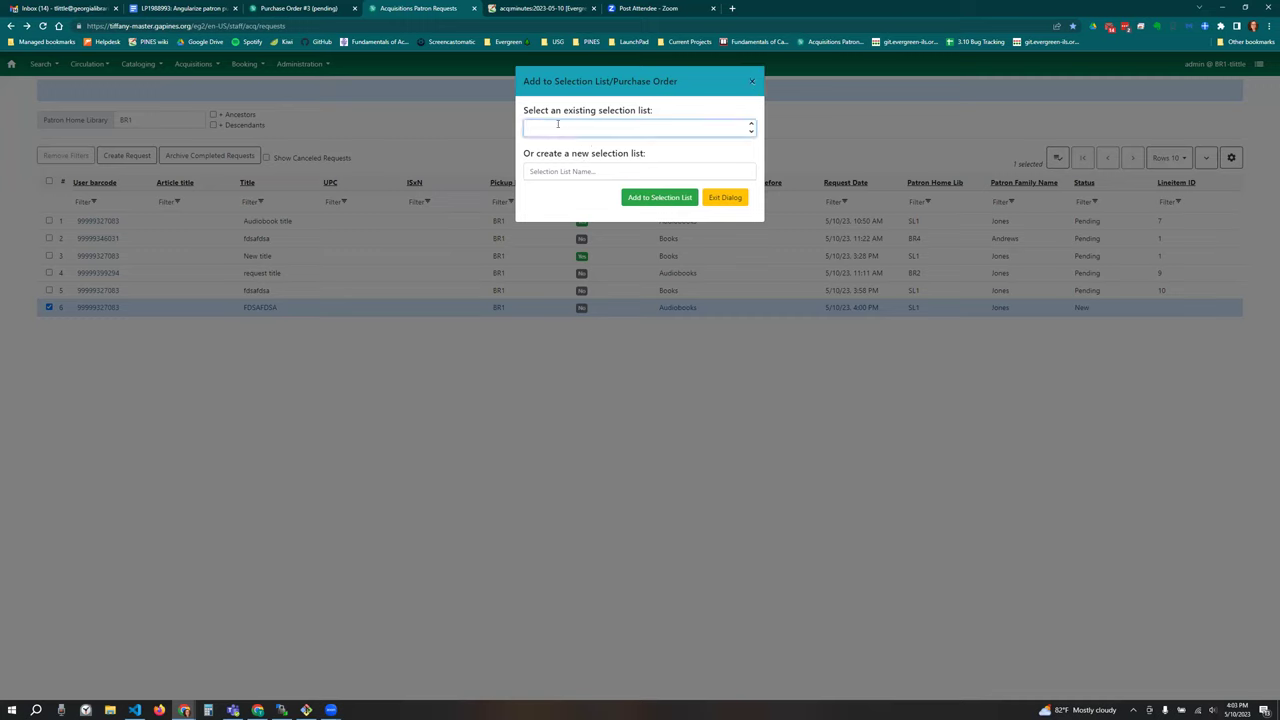
click(591, 171)
text(fdsafdsa)
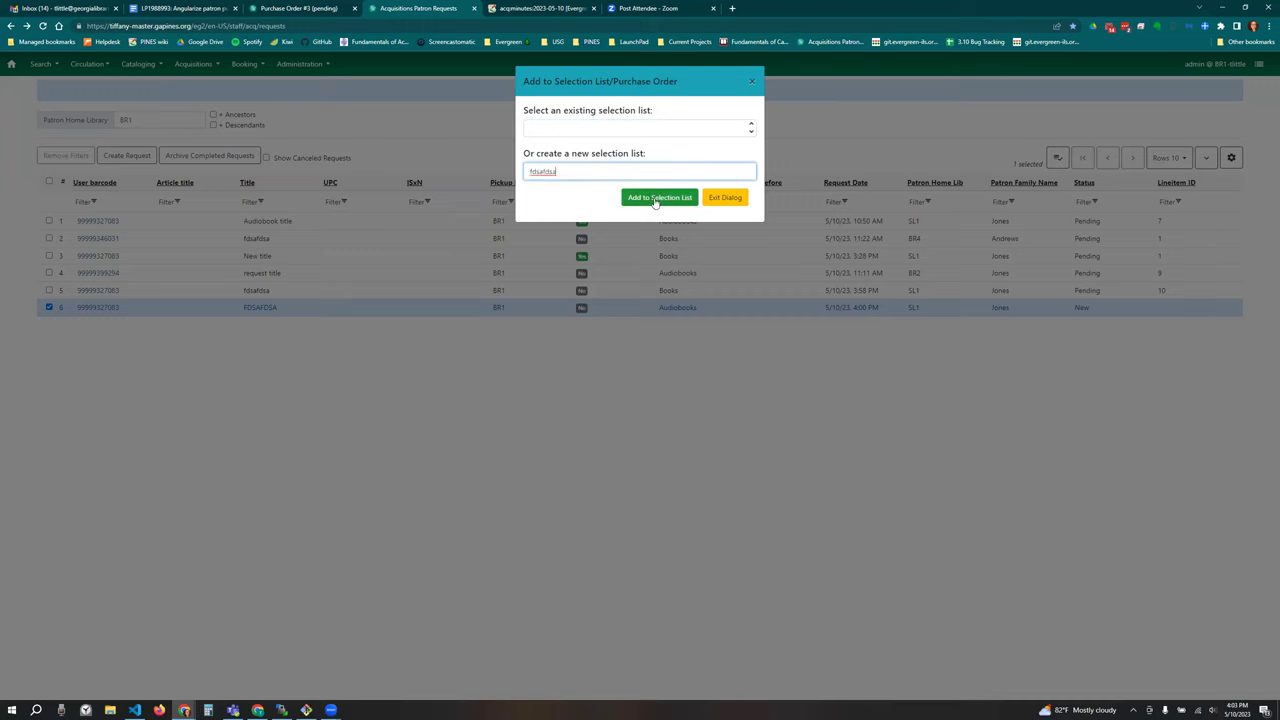
double_click(698, 170)
key(BackSpace)
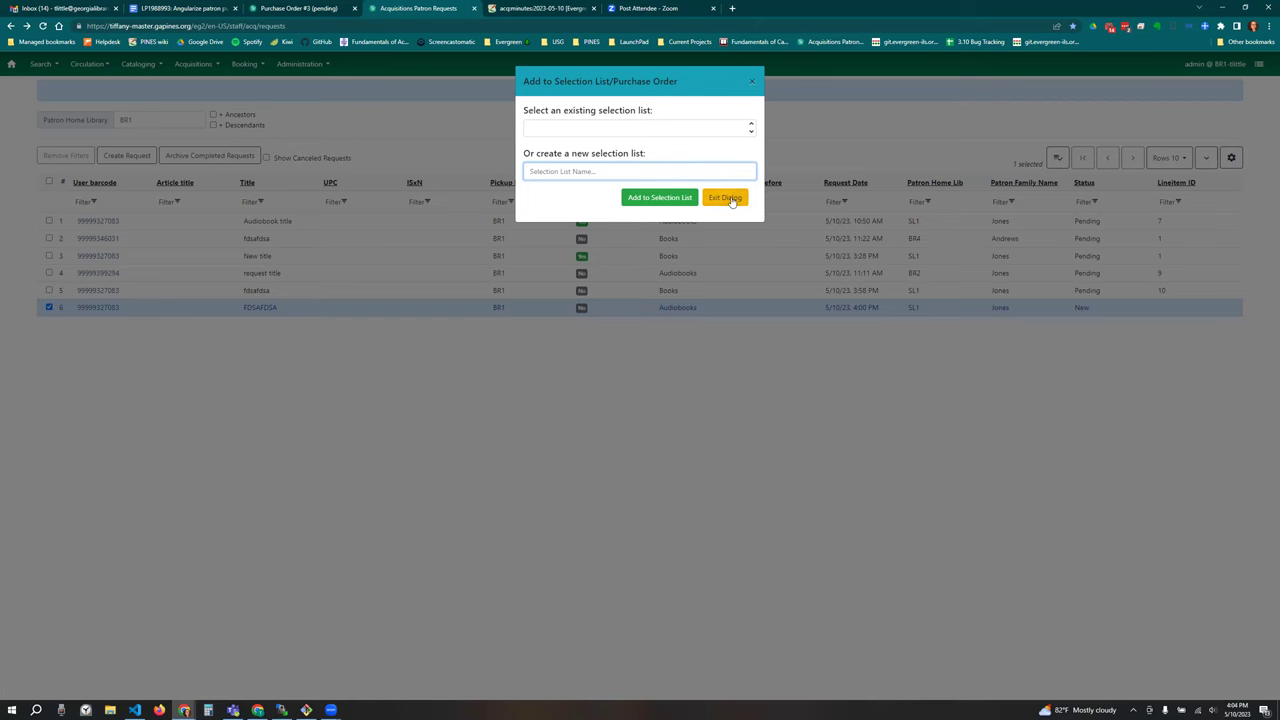
click(731, 199)
Step: Deselect the FDSAFDSA request row and bring up the grid's gear settings menu
right_click(335, 307)
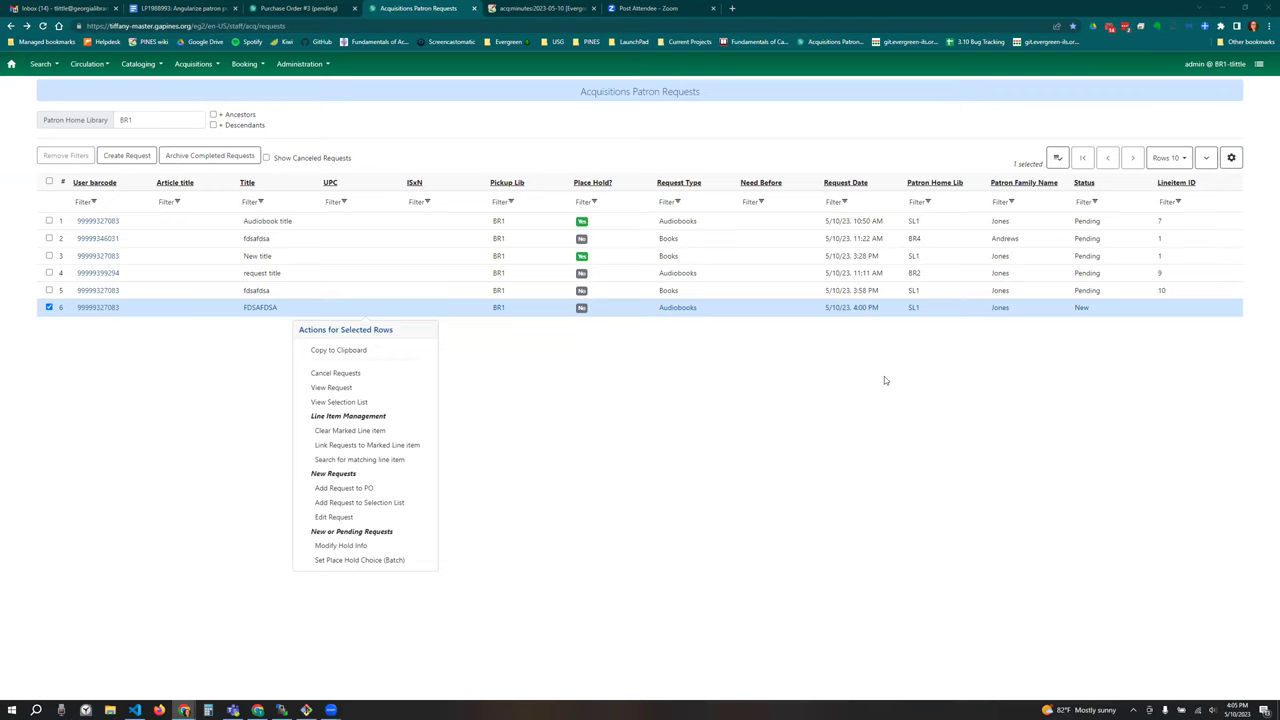
click(49, 307)
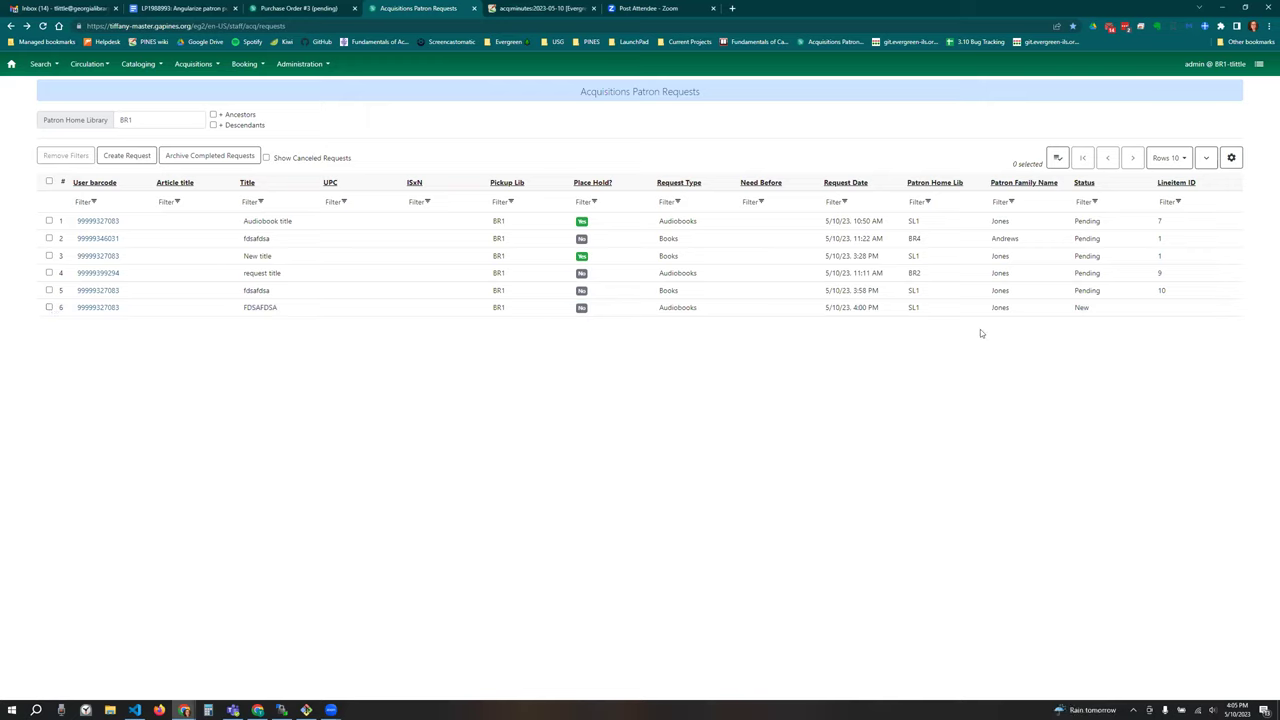
click(1231, 158)
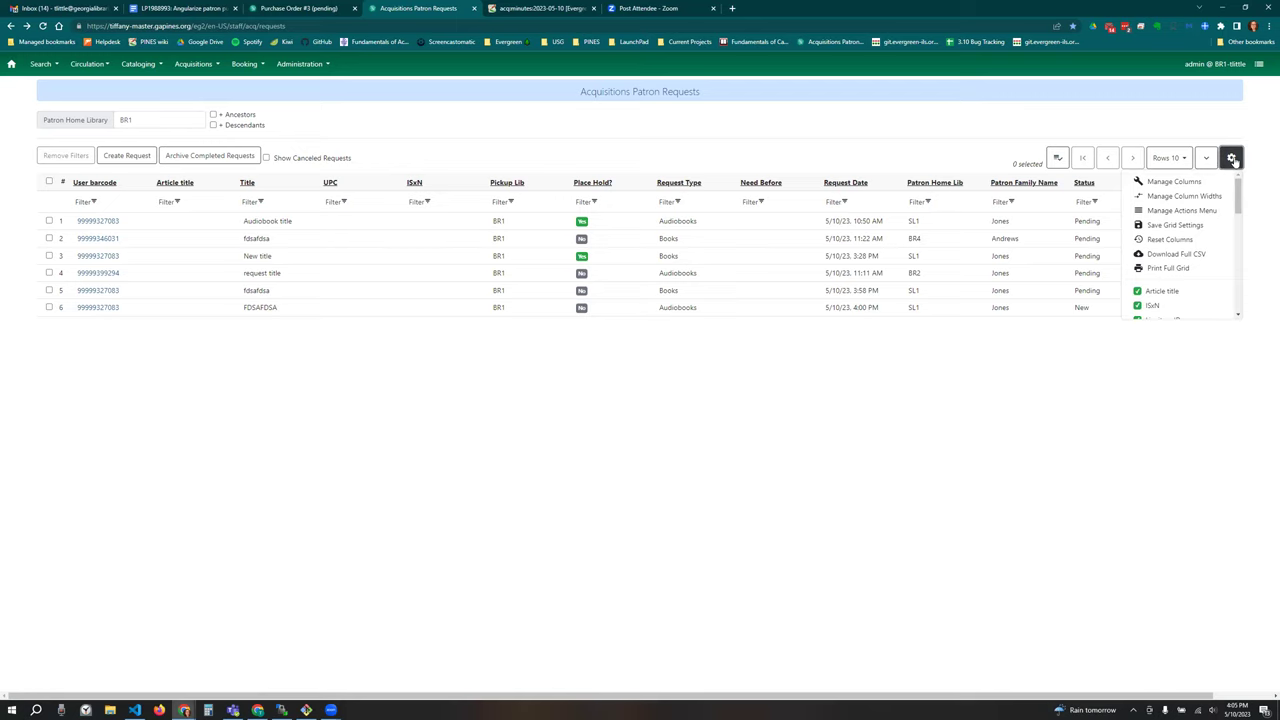
Step: Uncheck Add Request to Selection List under Manage Actions Menu, then confirm it is gone from a row's actions
click(1205, 211)
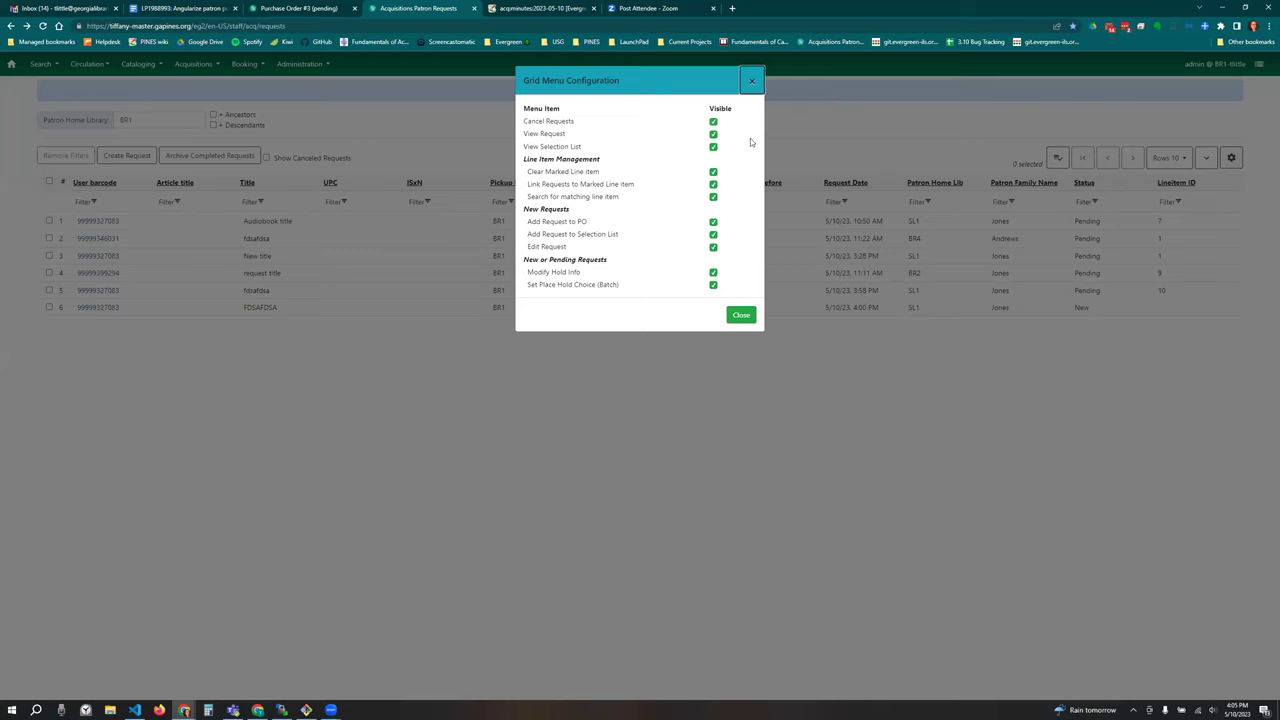
click(714, 234)
click(741, 317)
right_click(276, 312)
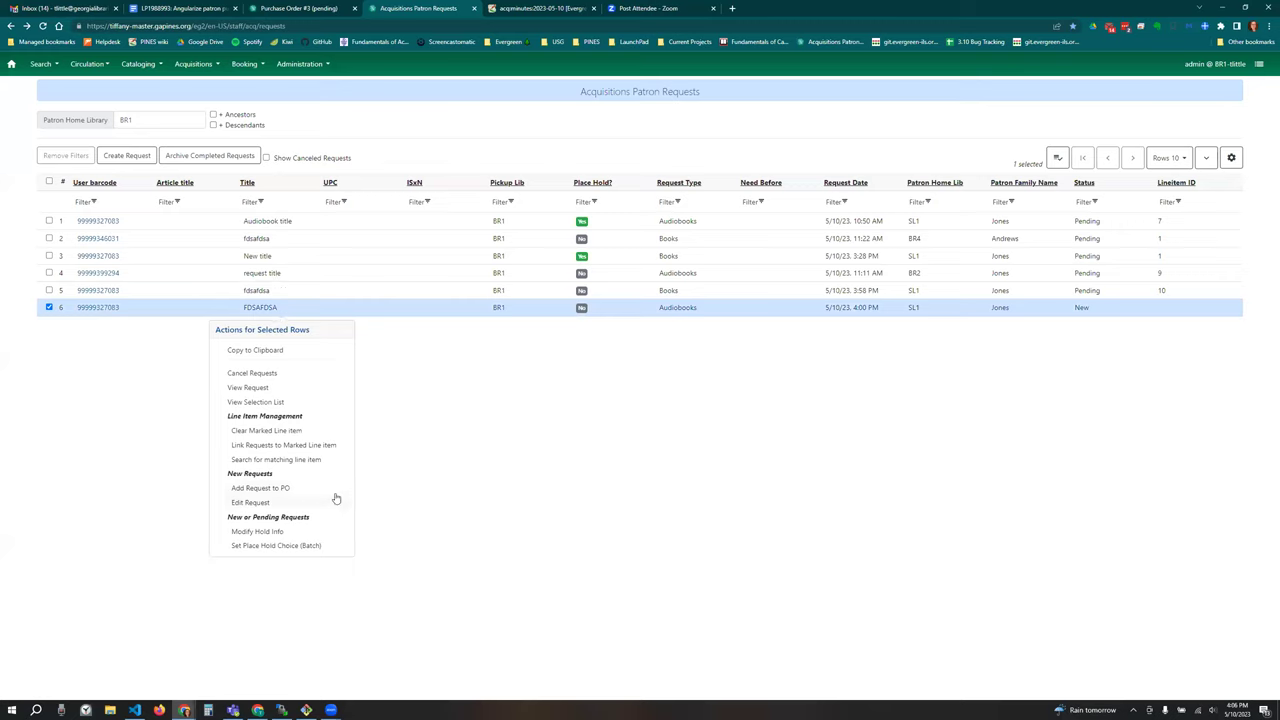
click(440, 417)
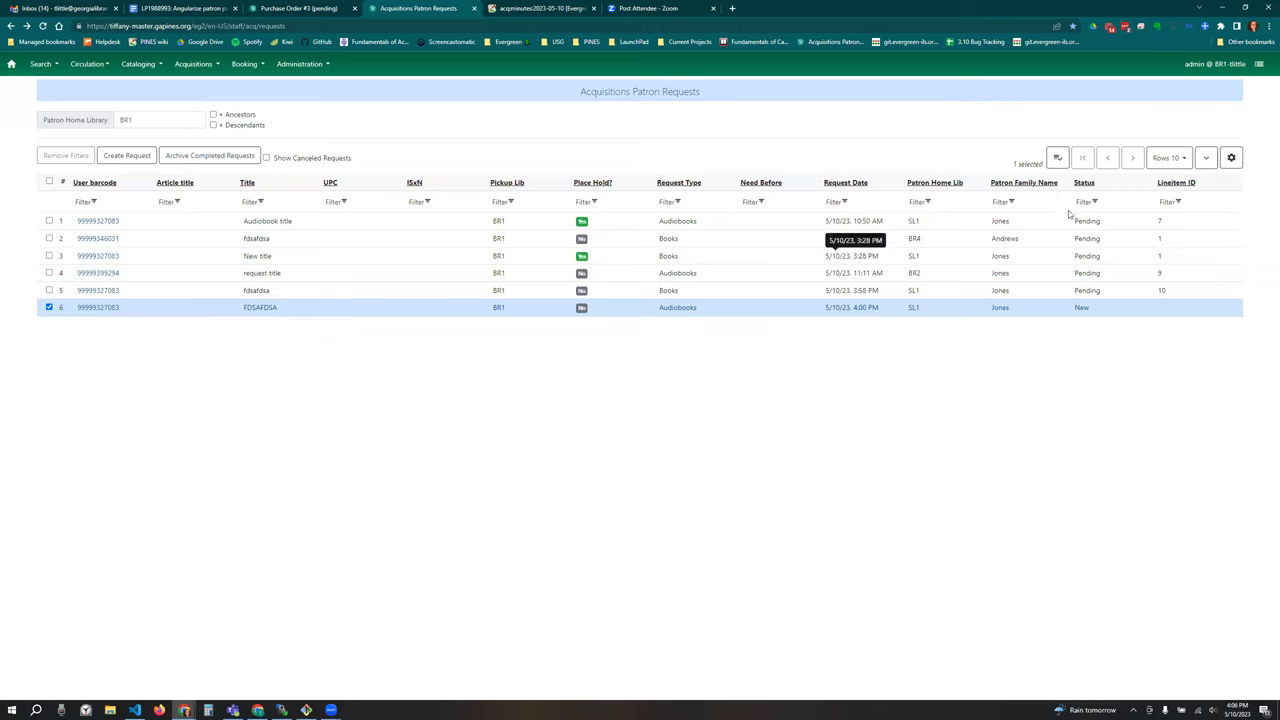
click(1231, 157)
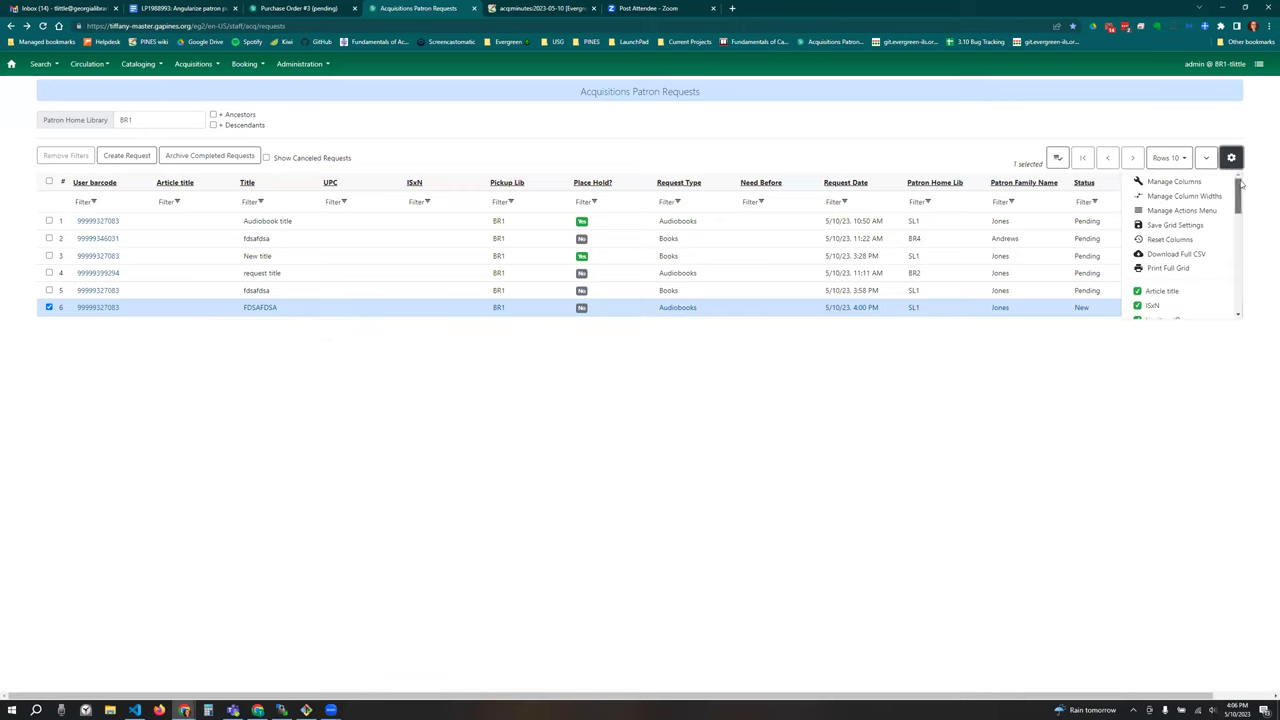
click(1233, 157)
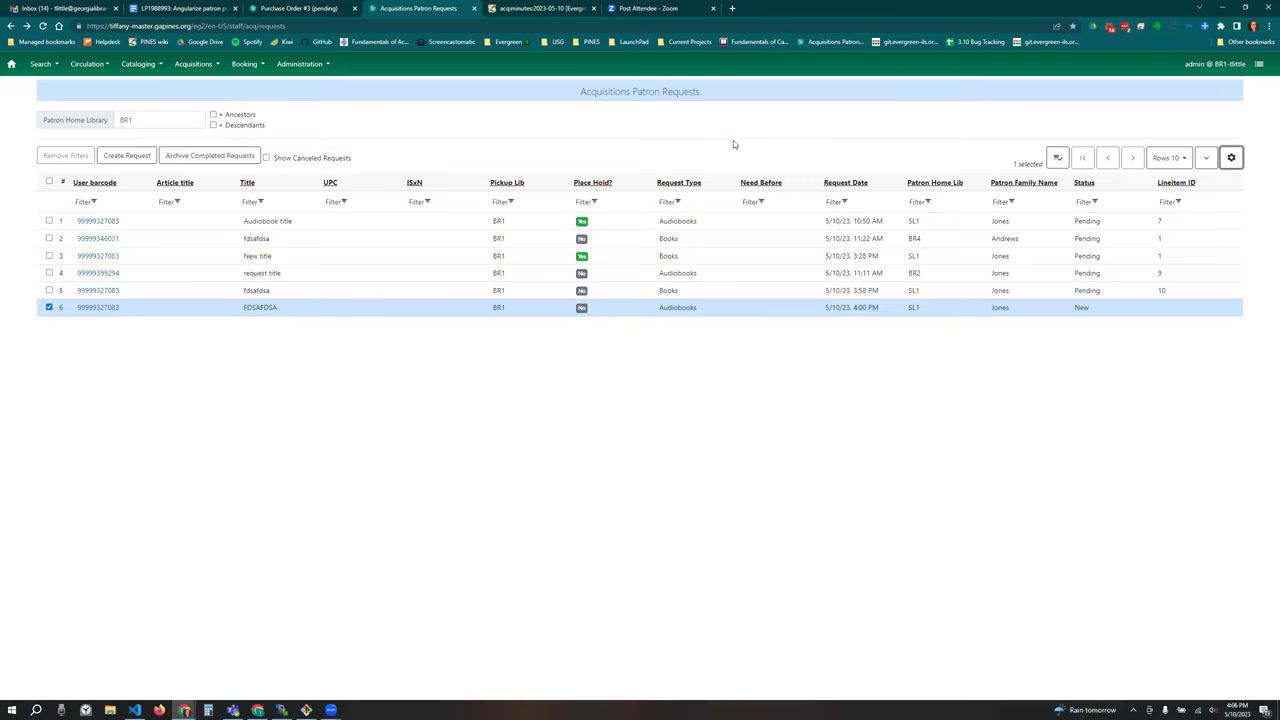
Step: Filter Request Date to 'Is greater than or equal to' May 8, then clear the filter
click(840, 203)
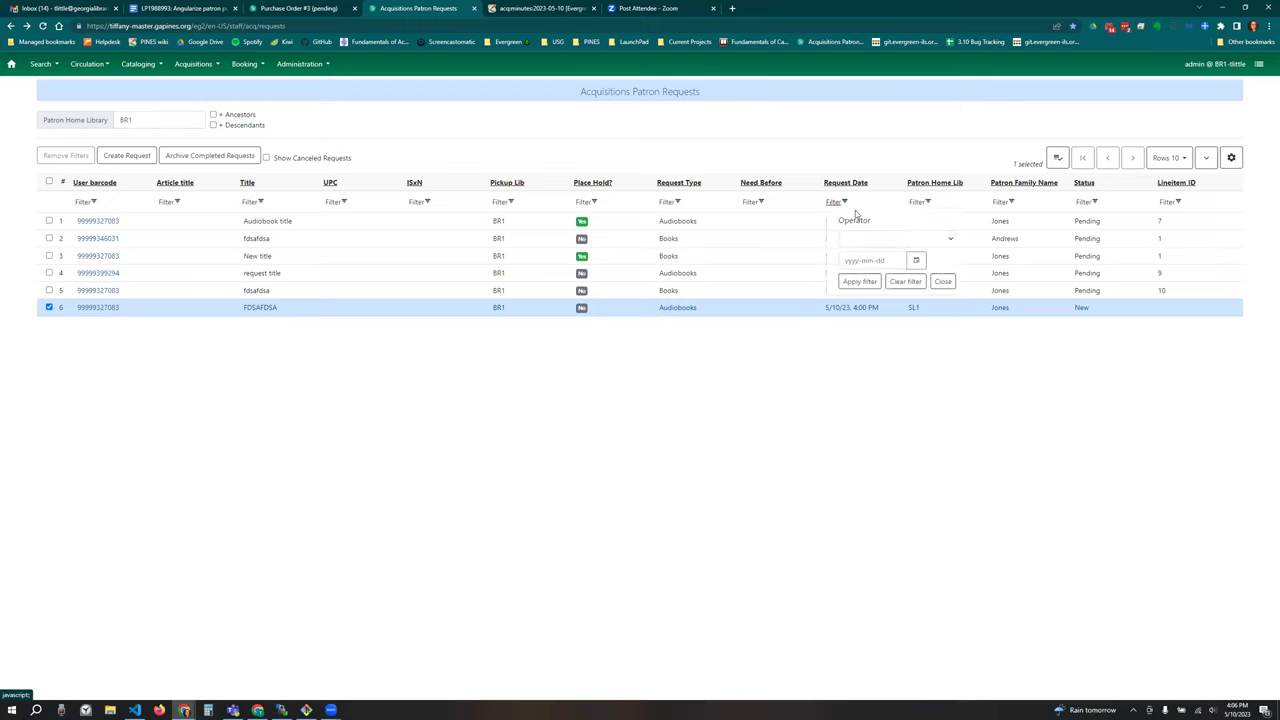
click(881, 240)
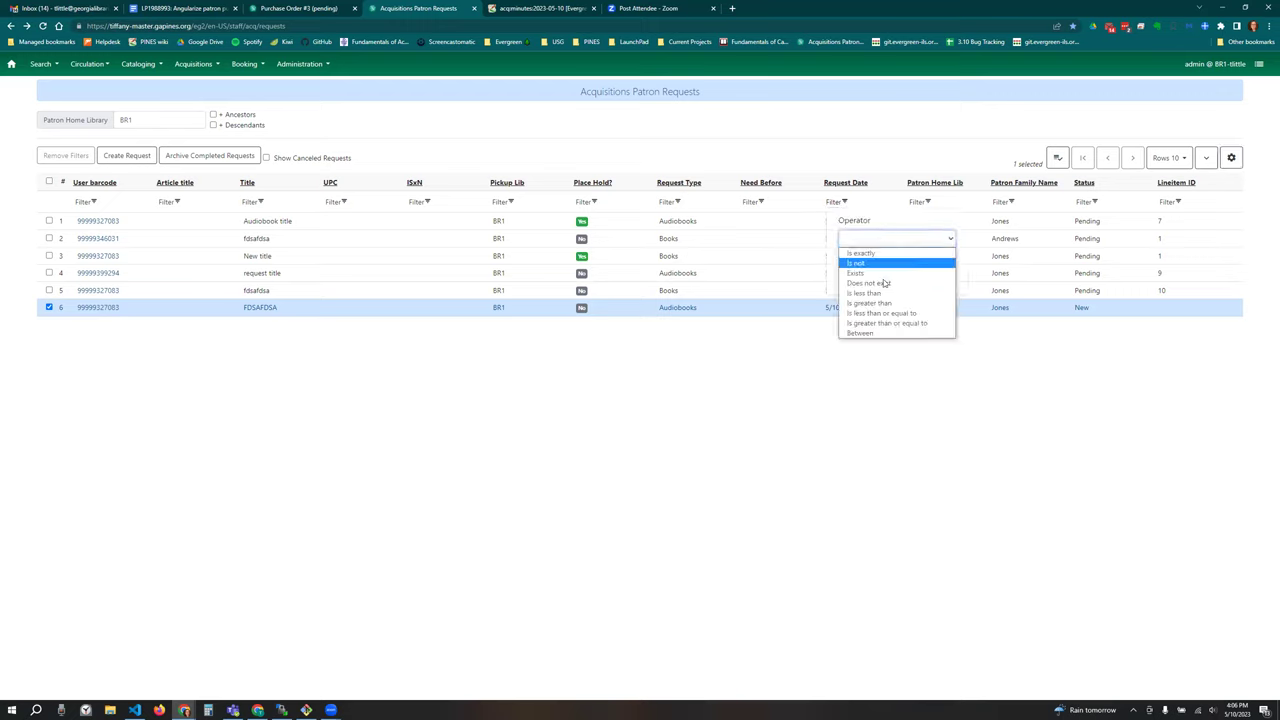
click(889, 324)
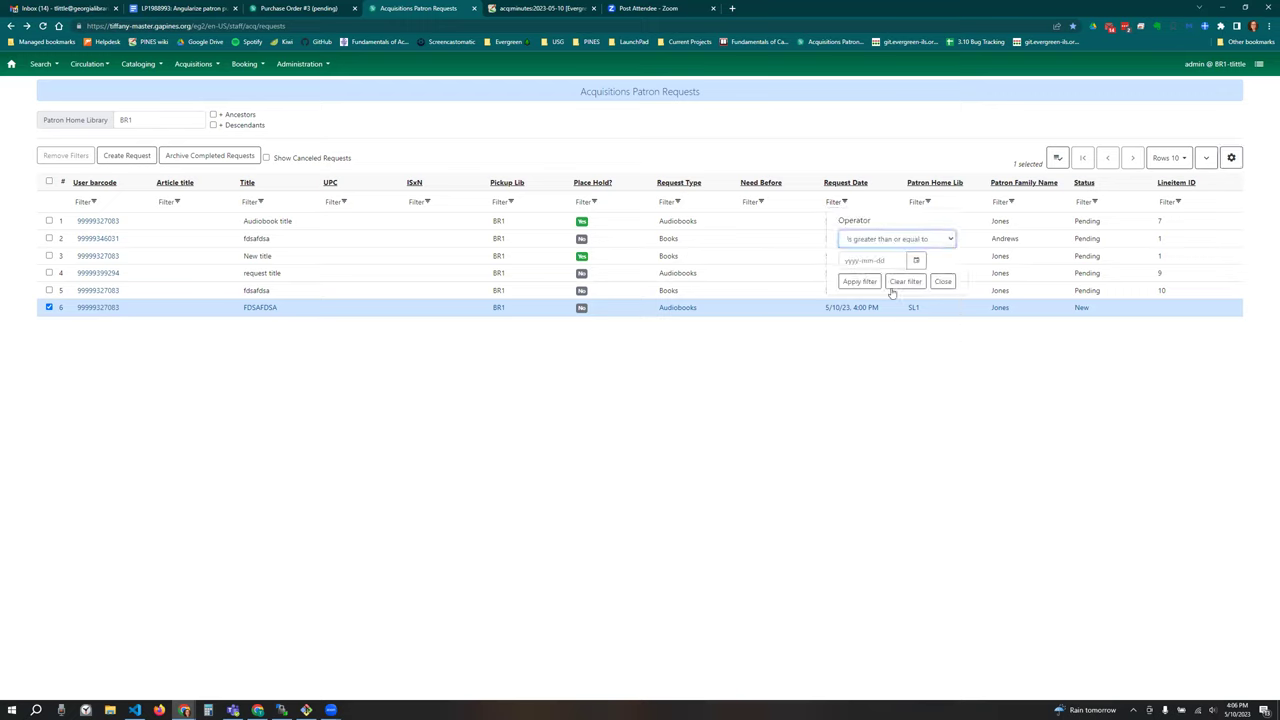
click(916, 260)
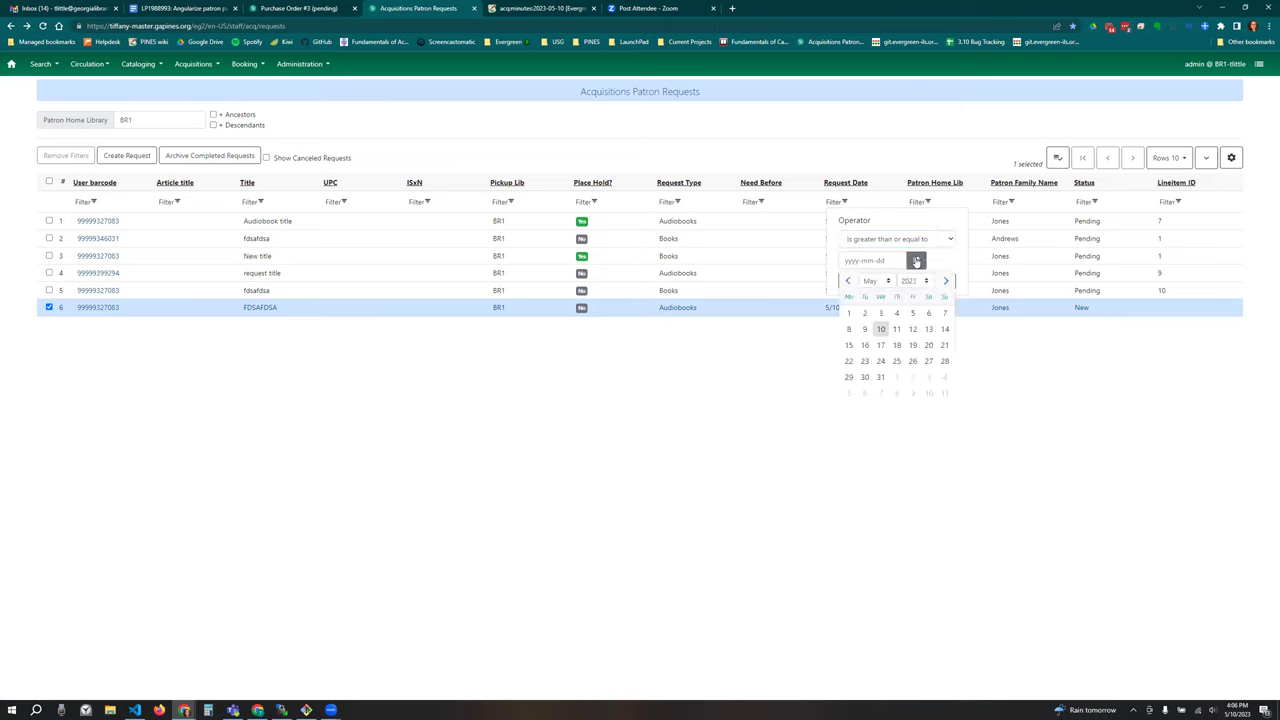
click(848, 329)
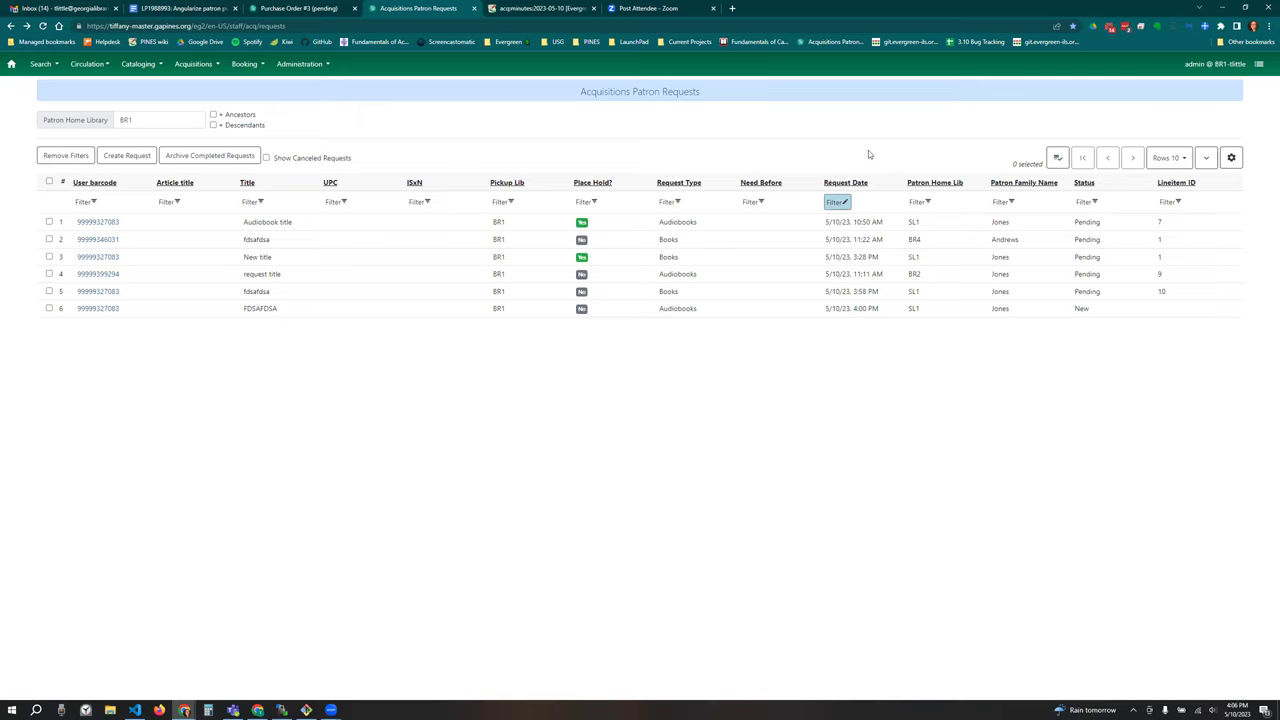
click(838, 202)
click(905, 282)
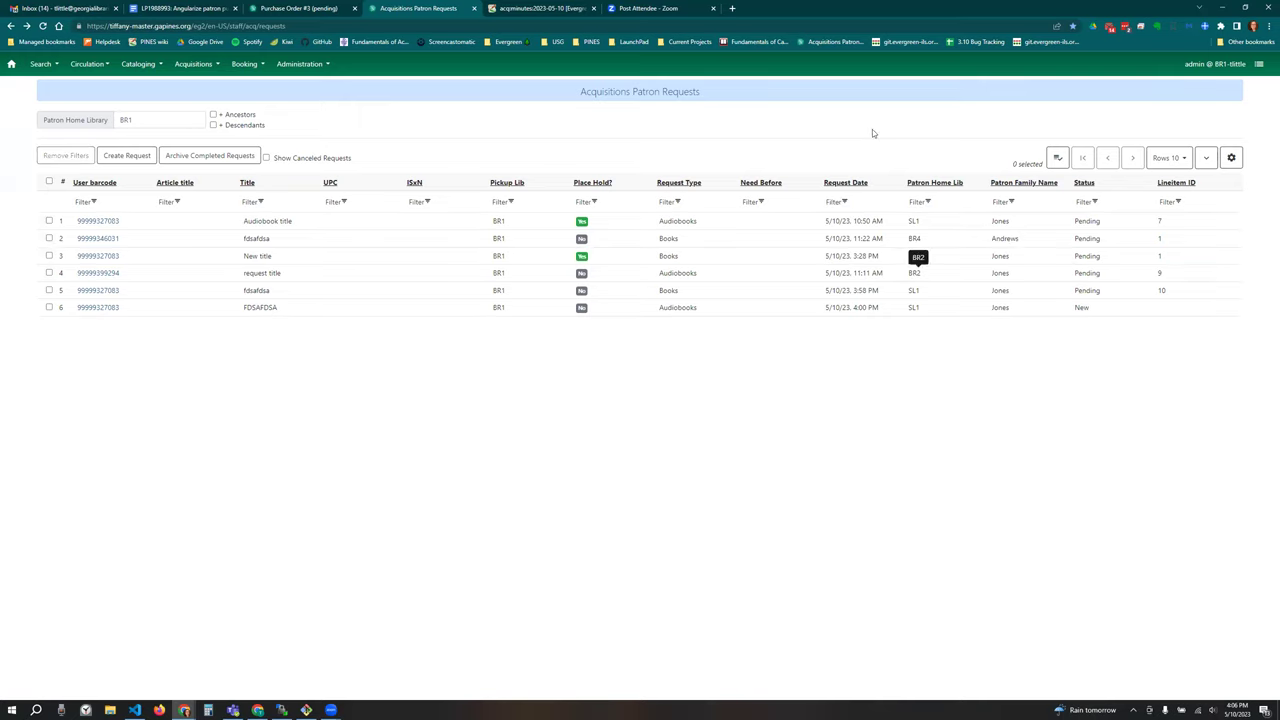
click(836, 202)
click(891, 238)
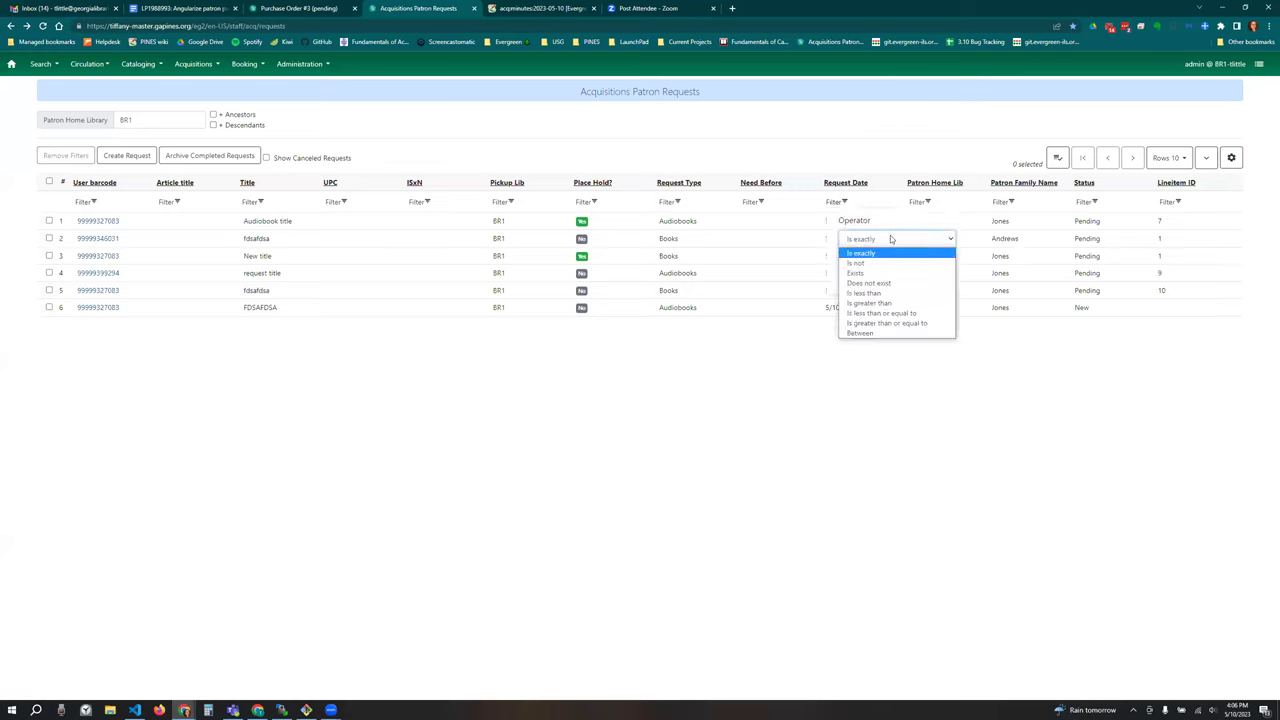
click(889, 253)
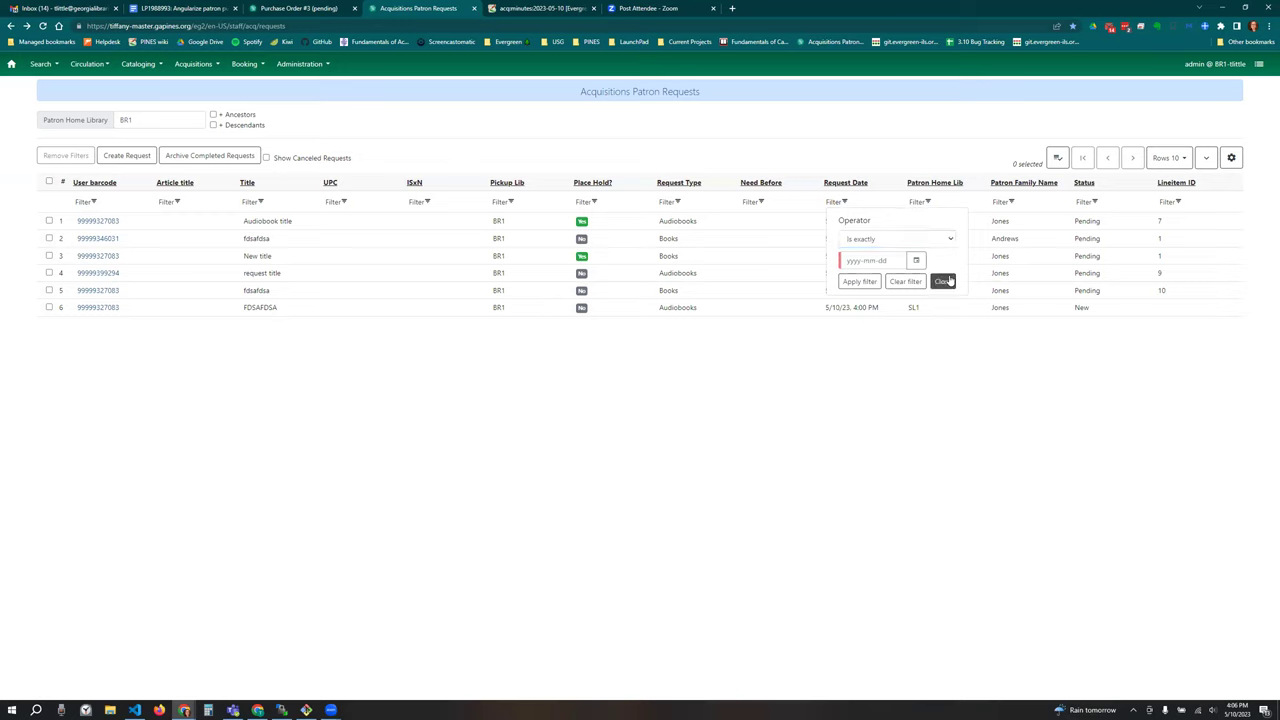
click(916, 260)
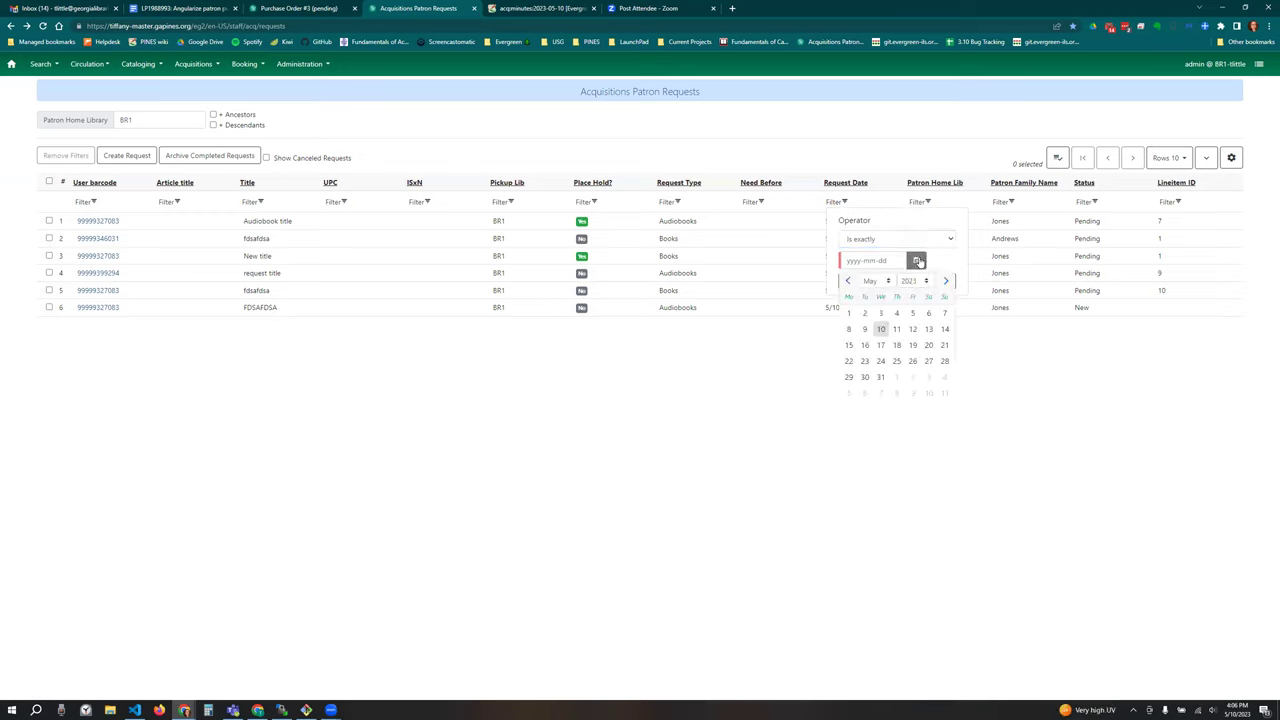
click(917, 260)
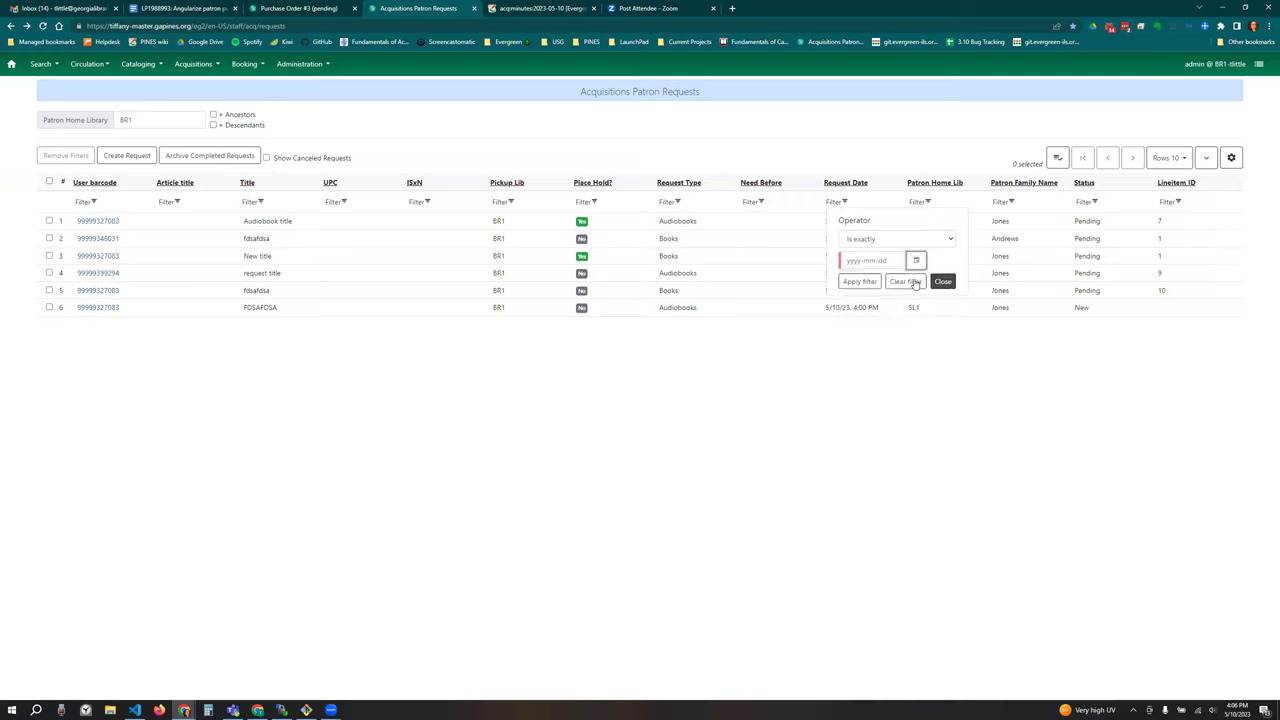
click(905, 281)
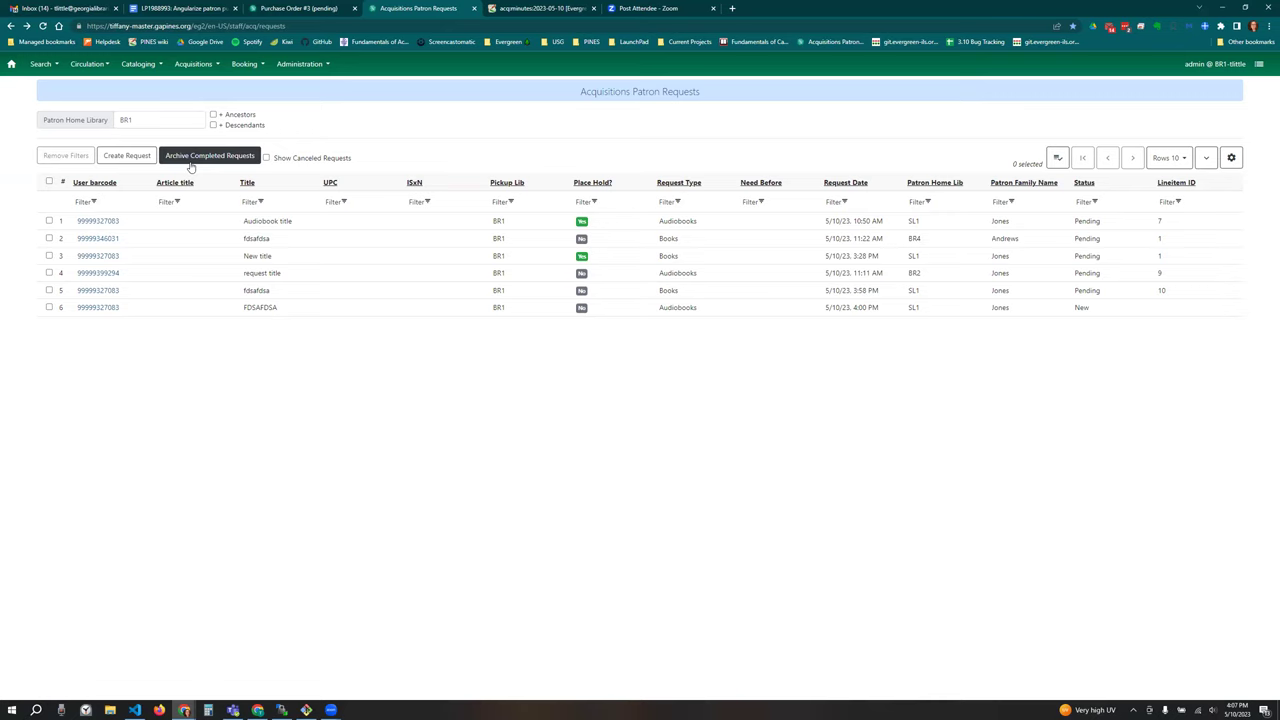
Step: Tick and untick the New title request row, then switch to the LP1988993 Google Docs notes
click(292, 256)
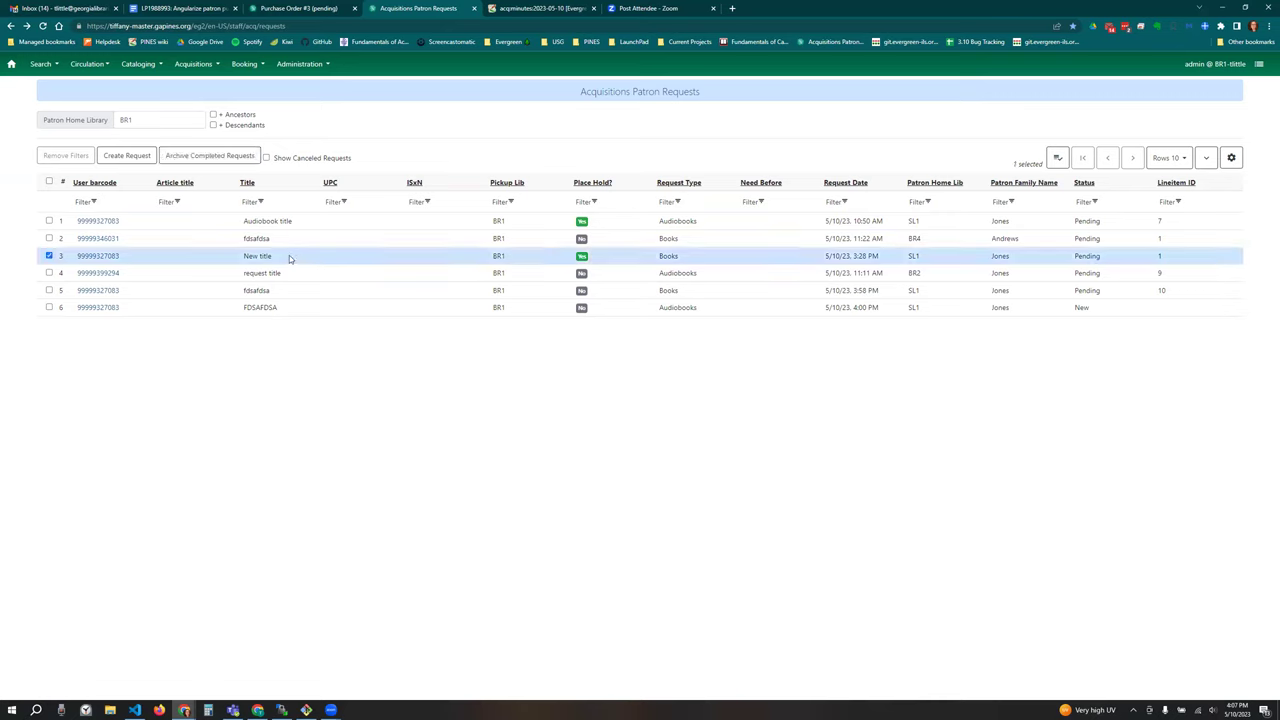
click(50, 257)
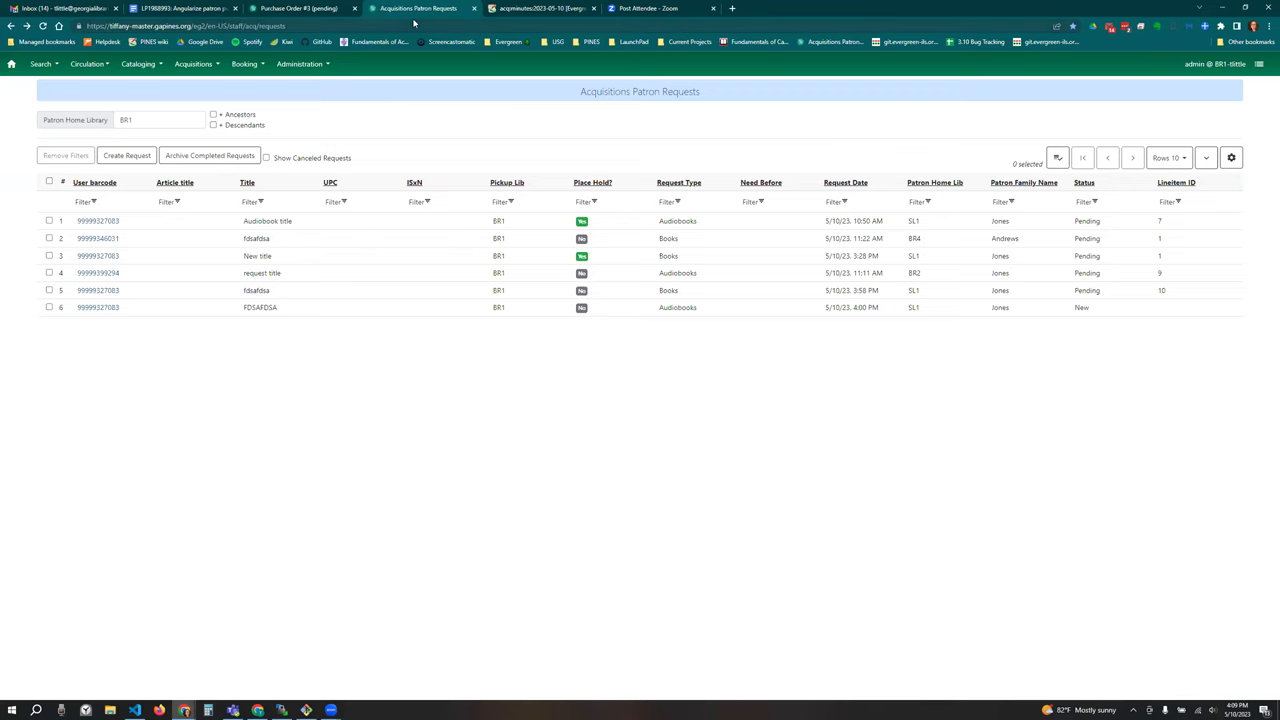
click(186, 9)
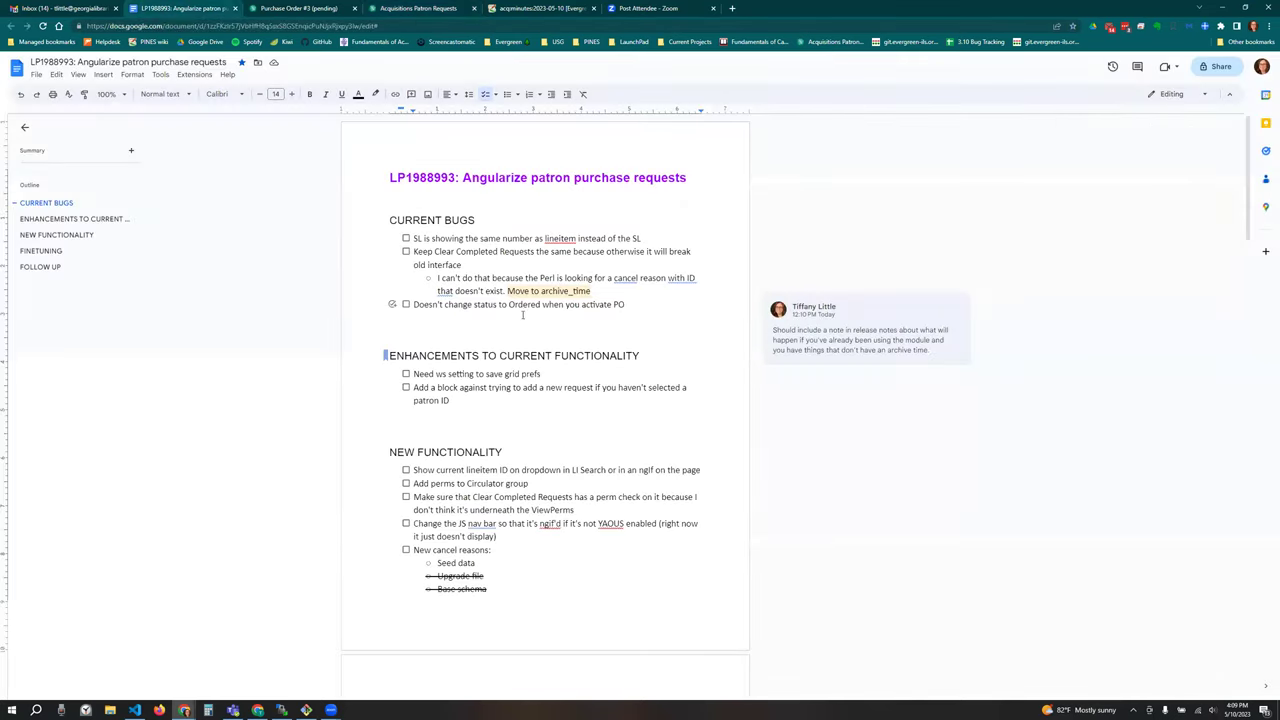
Step: Switch to the EXTERNAL testing document and skim its Testing Instructions before returning to the top
click(416, 9)
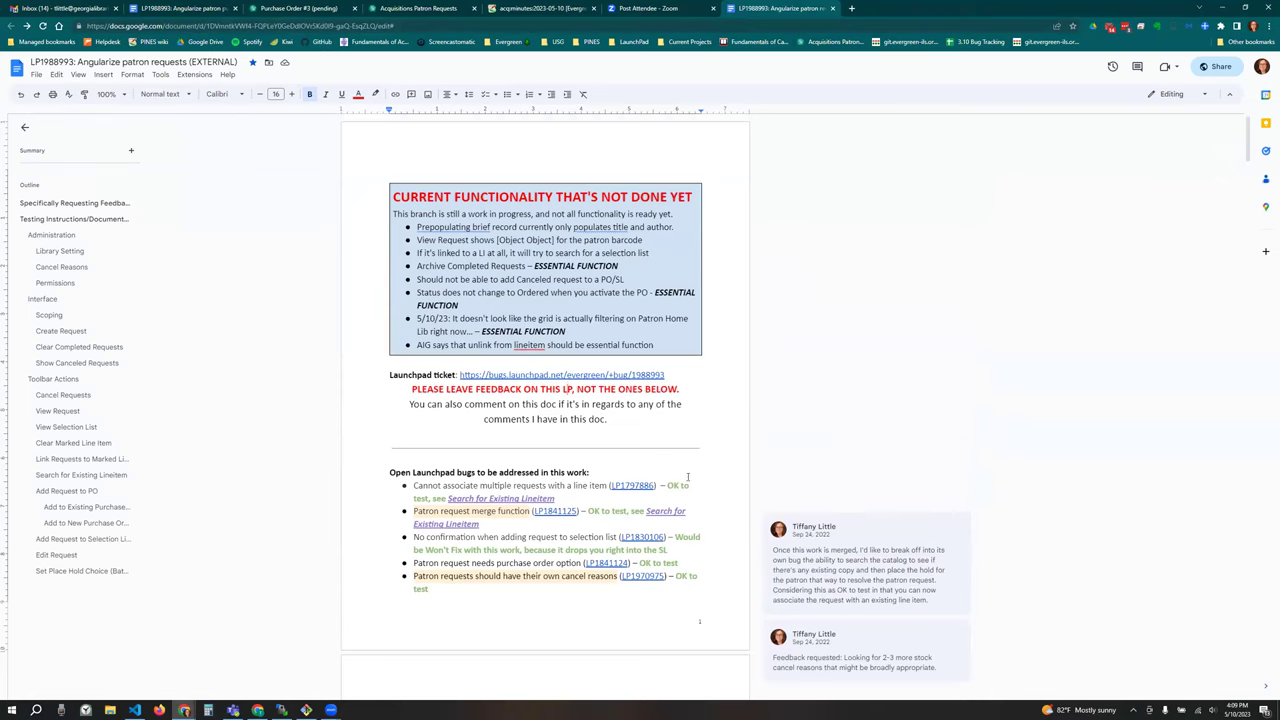
scroll(688, 475, down, 4)
scroll(688, 473, down, 13)
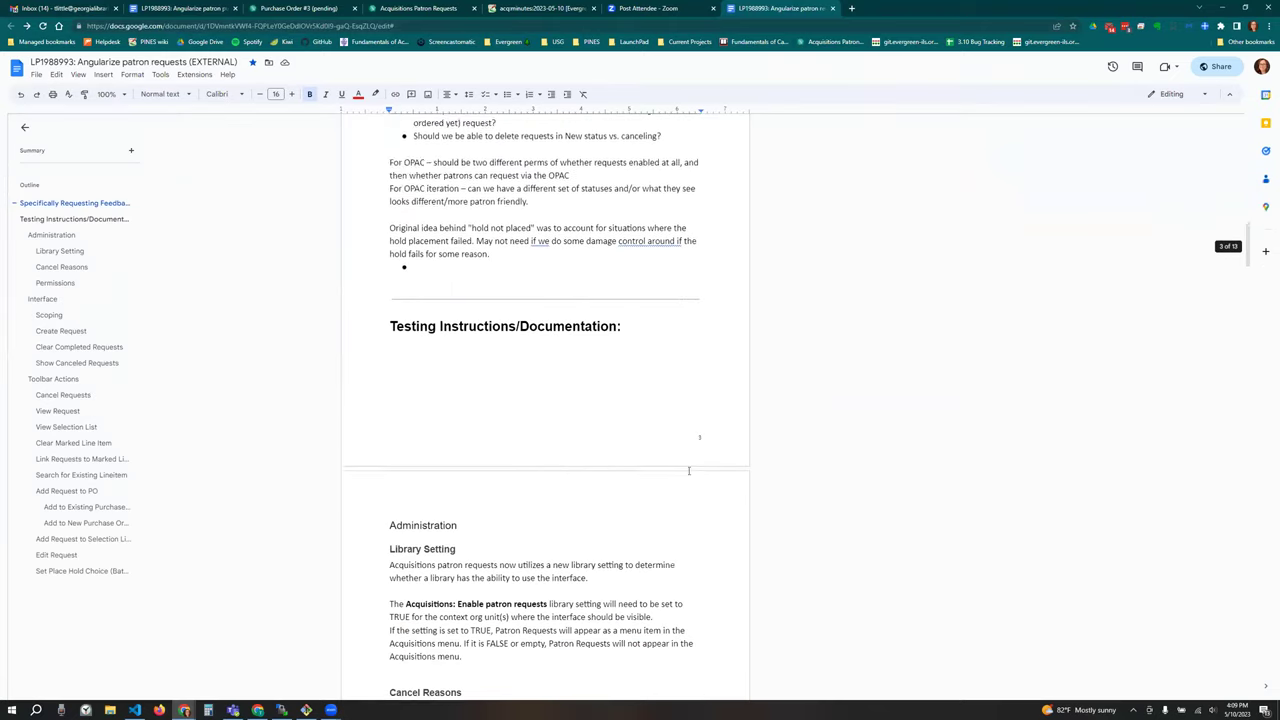
scroll(688, 471, down, 2)
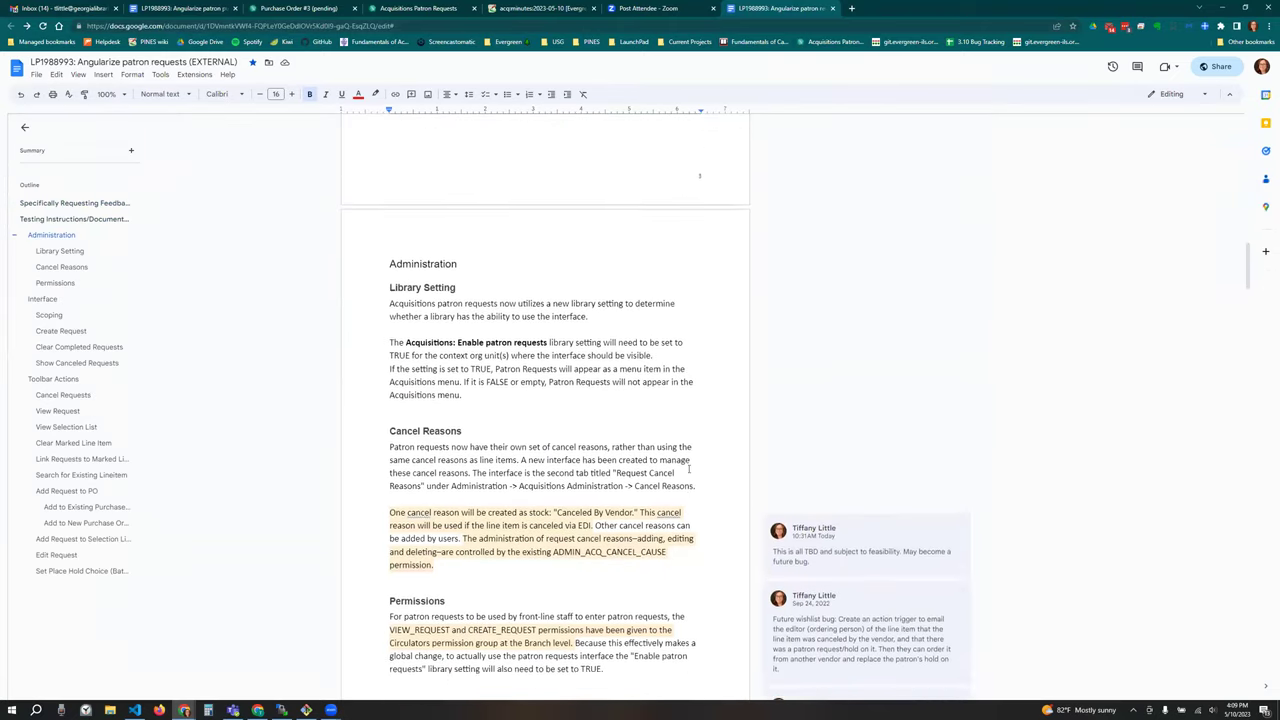
scroll(877, 490, up, 6)
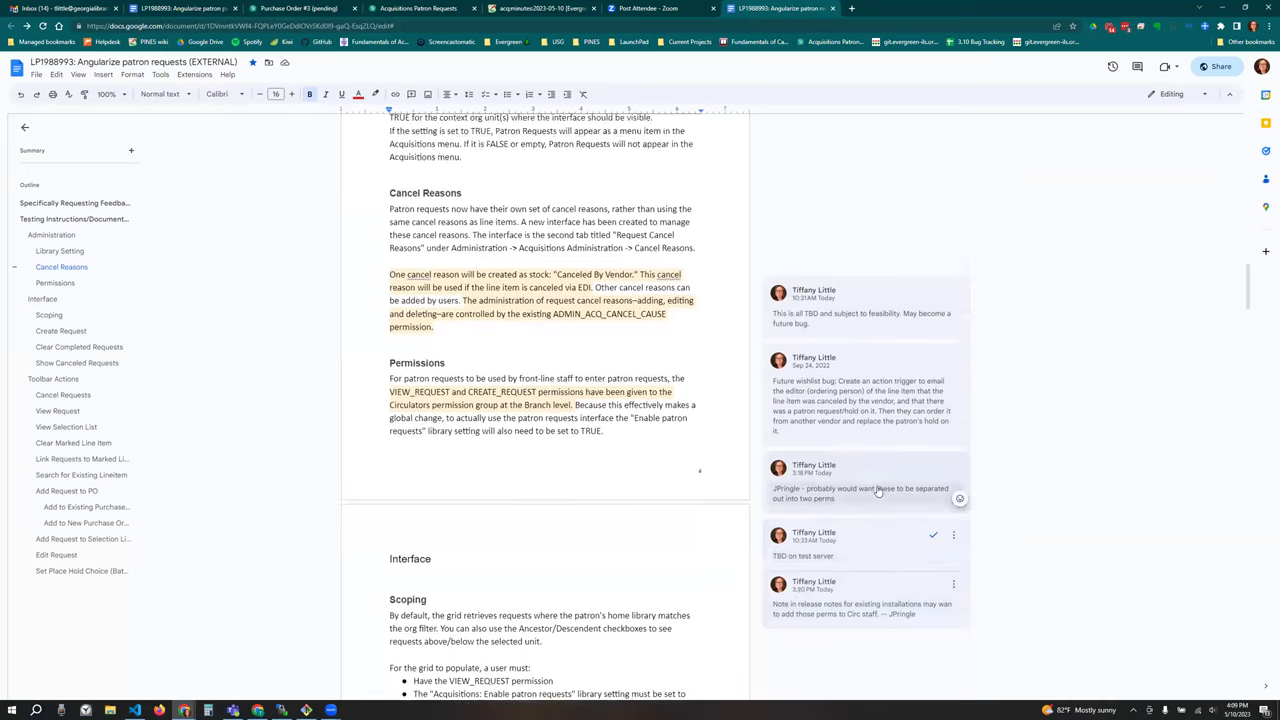
scroll(877, 488, up, 15)
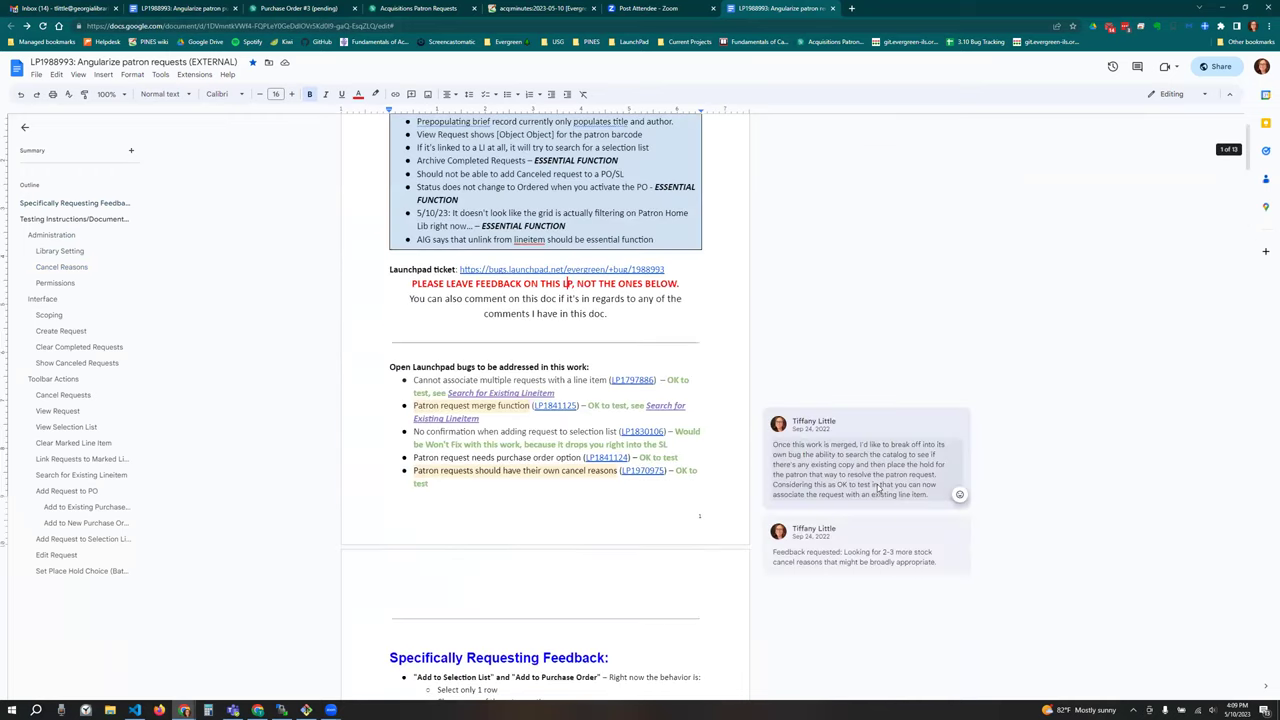